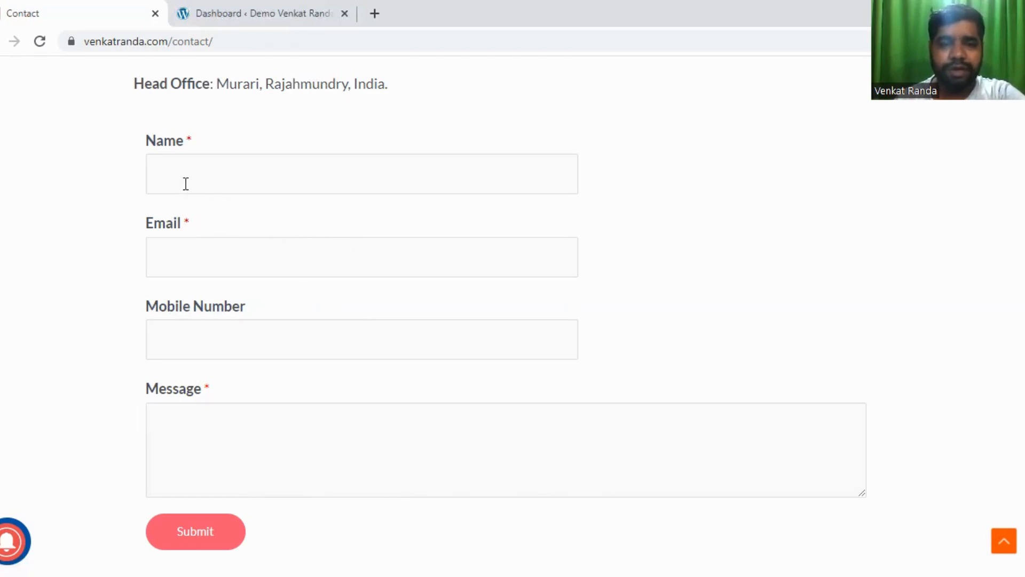
Submit the contact form with its fields left empty to check its required-field validation.
left_click(213, 544)
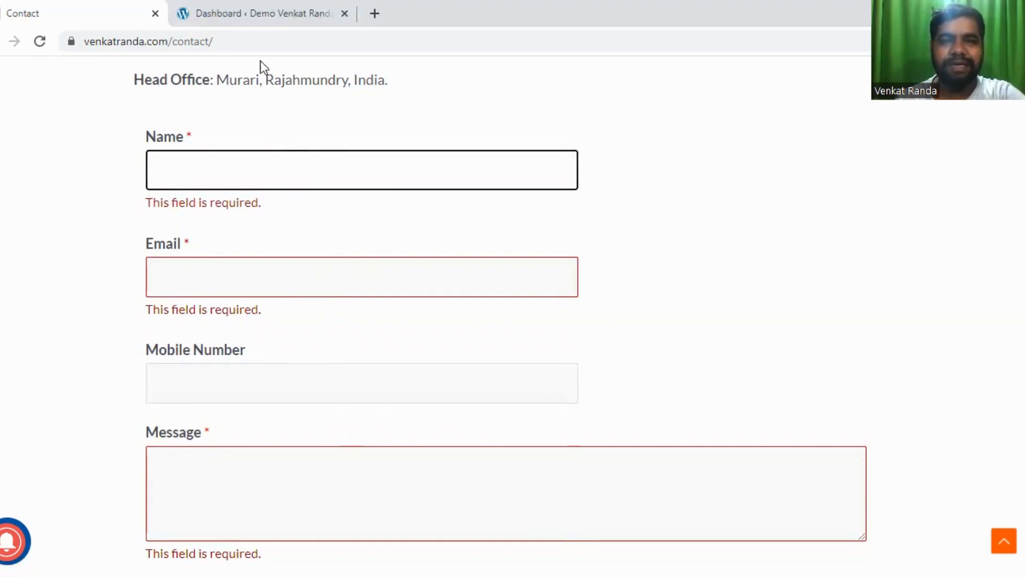
Switch to the WordPress dashboard and search the plugins available to add for "wpforms".
left_click(251, 24)
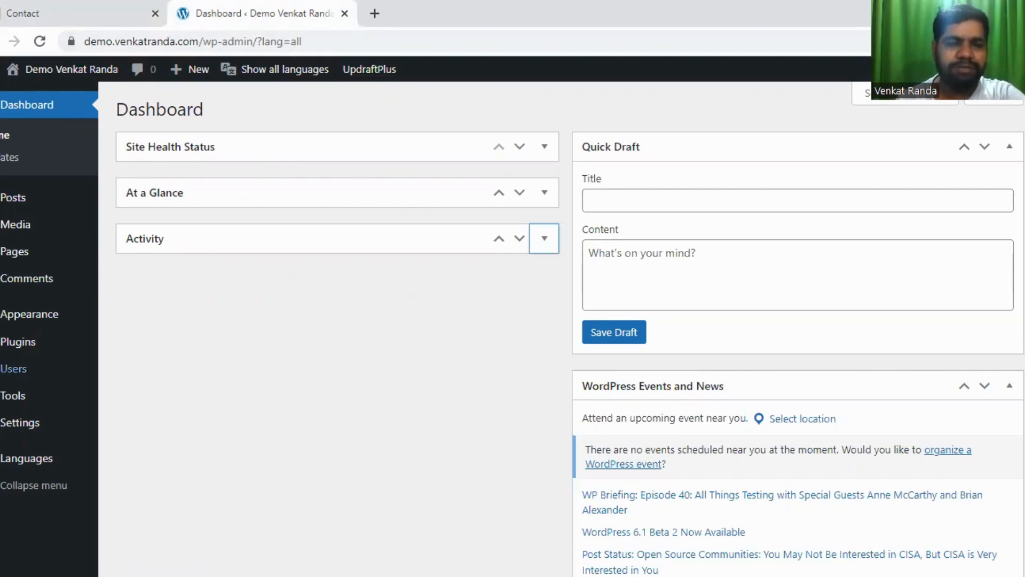
mouse_move(11, 344)
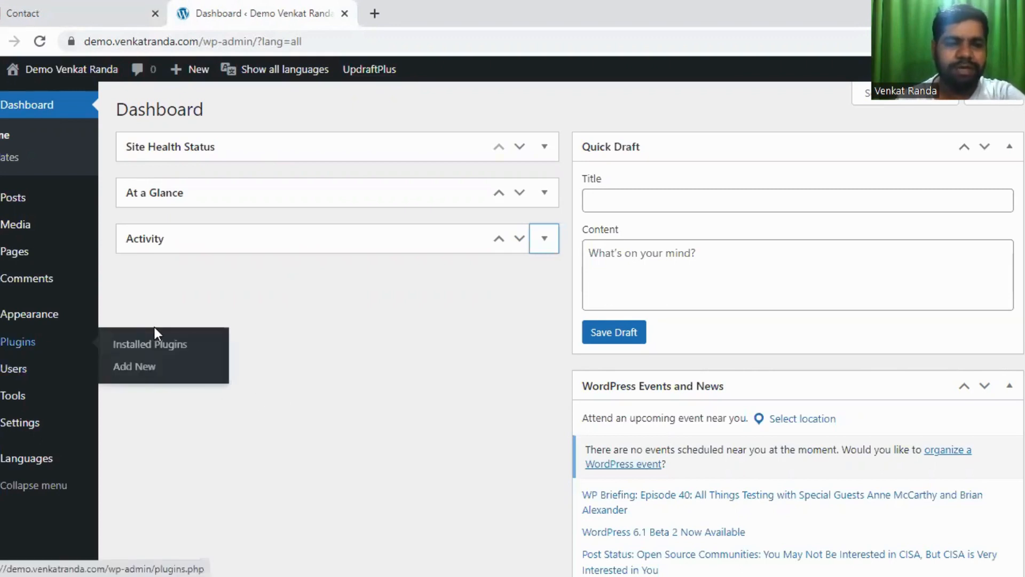
left_click(154, 374)
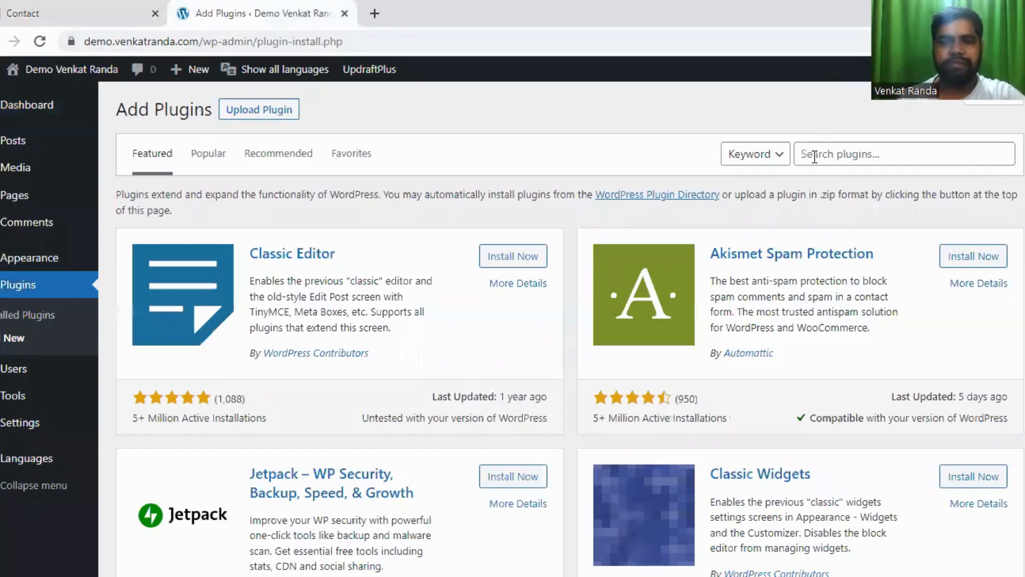
left_click(814, 155)
type("wpfor")
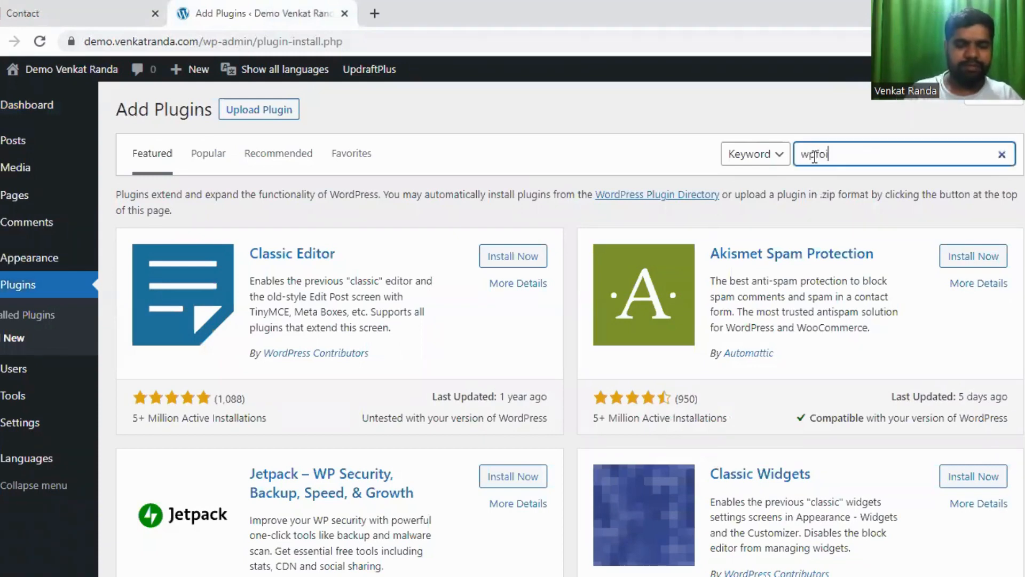
key("BackSpace")
key("BackSpace")
type("forms")
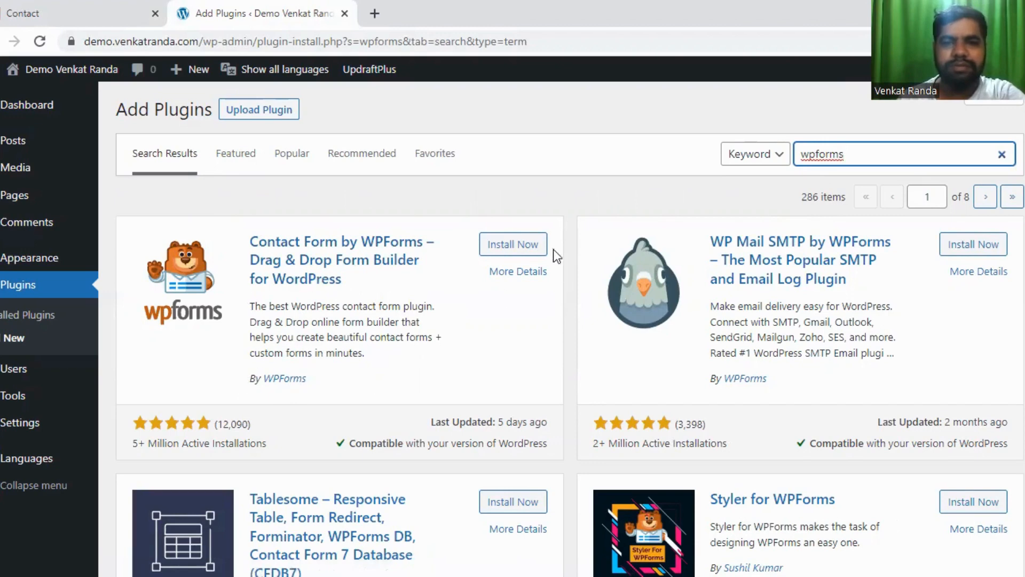
Install and activate the Contact Form by WPForms plugin.
left_click(508, 257)
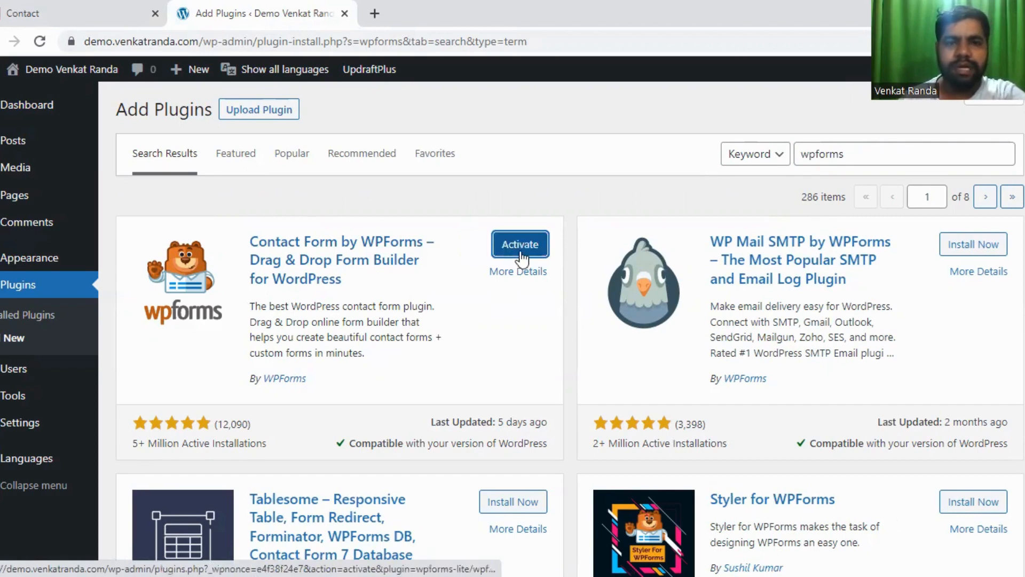
left_click(521, 260)
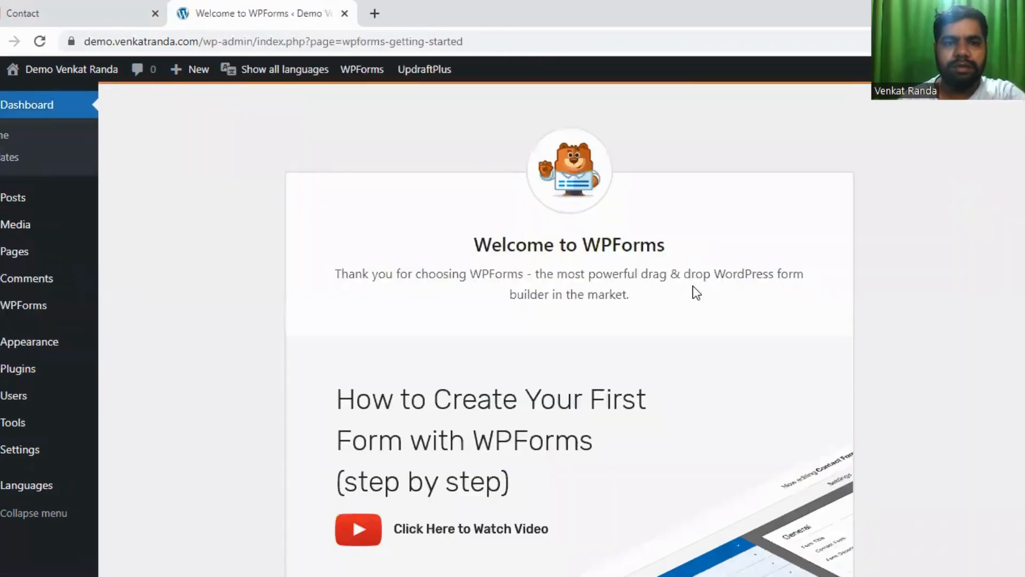
scroll(694, 293, "down", 4)
scroll(696, 292, "down", 5)
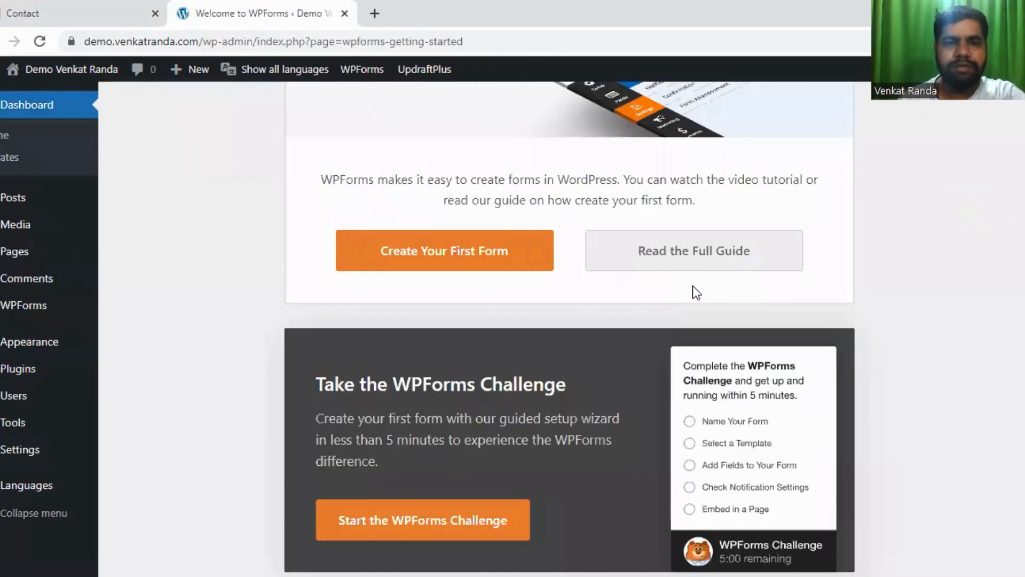
scroll(697, 292, "up", 9)
scroll(697, 292, "up", 1)
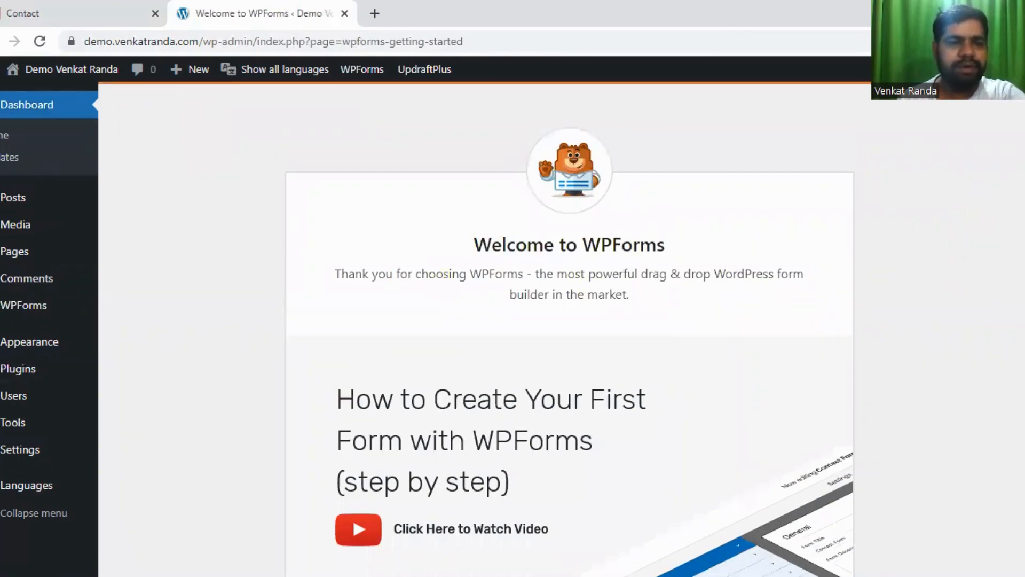
Start a new form from the WPForms forms overview and dismiss the form builder's welcome message.
mouse_move(7, 307)
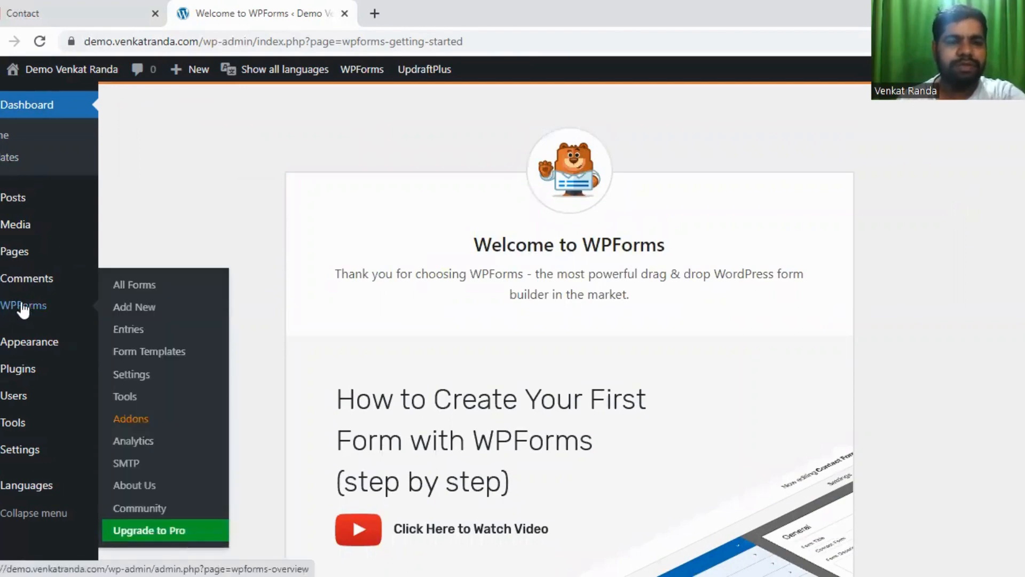
left_click(137, 294)
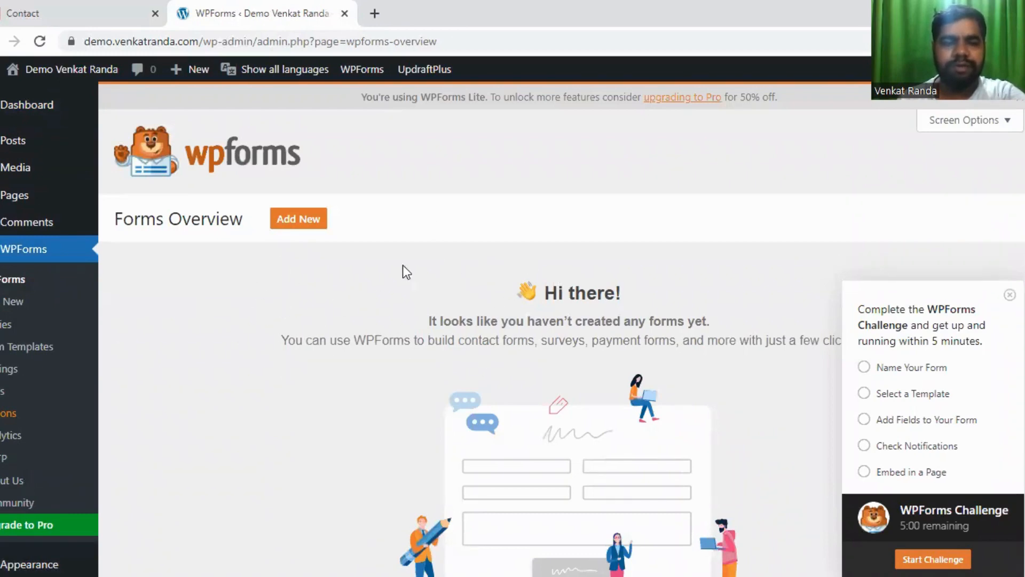
left_click(294, 222)
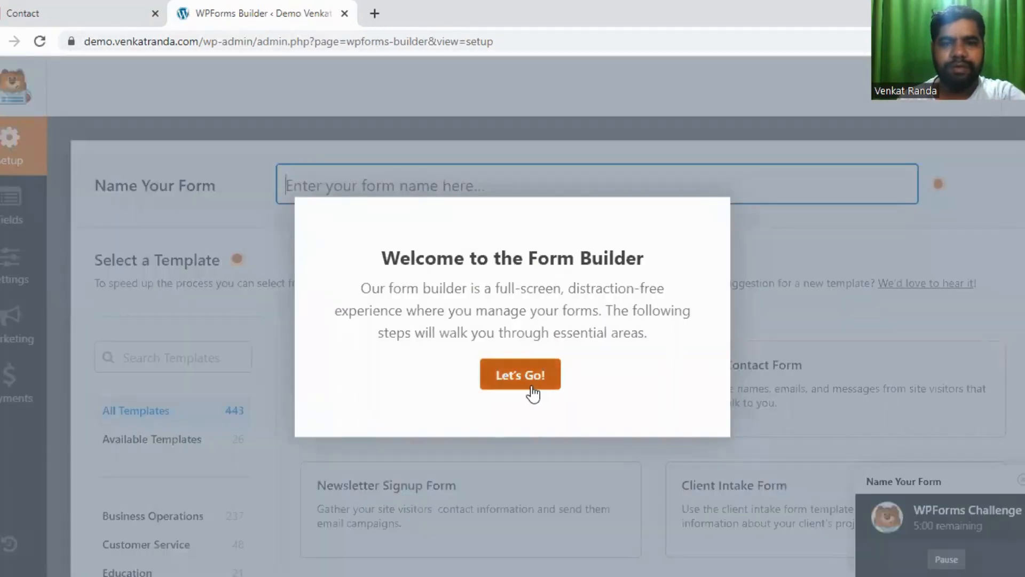
left_click(514, 379)
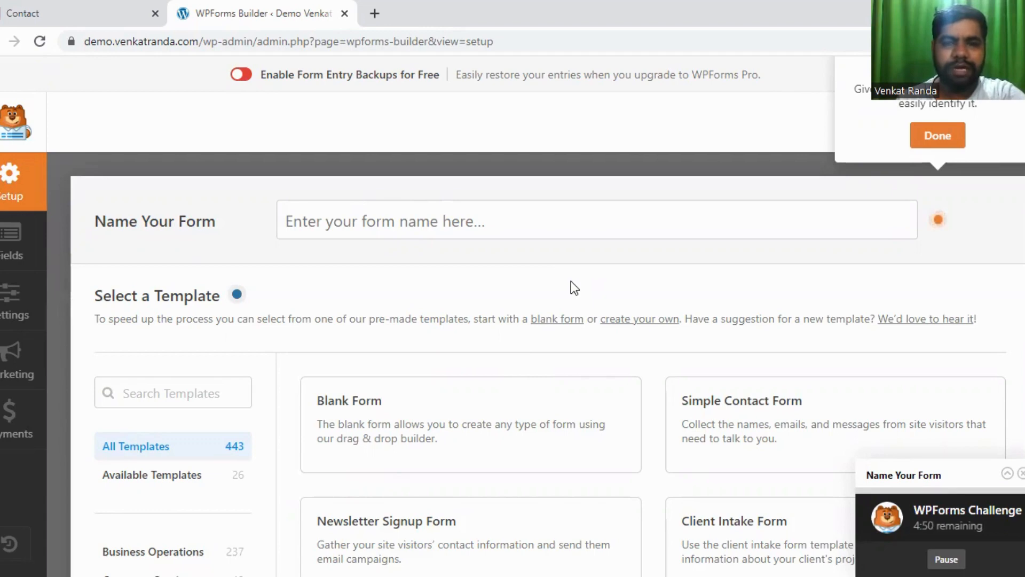
Browse the form templates and create the form from the Simple Contact Form template.
scroll(571, 281, "down", 3)
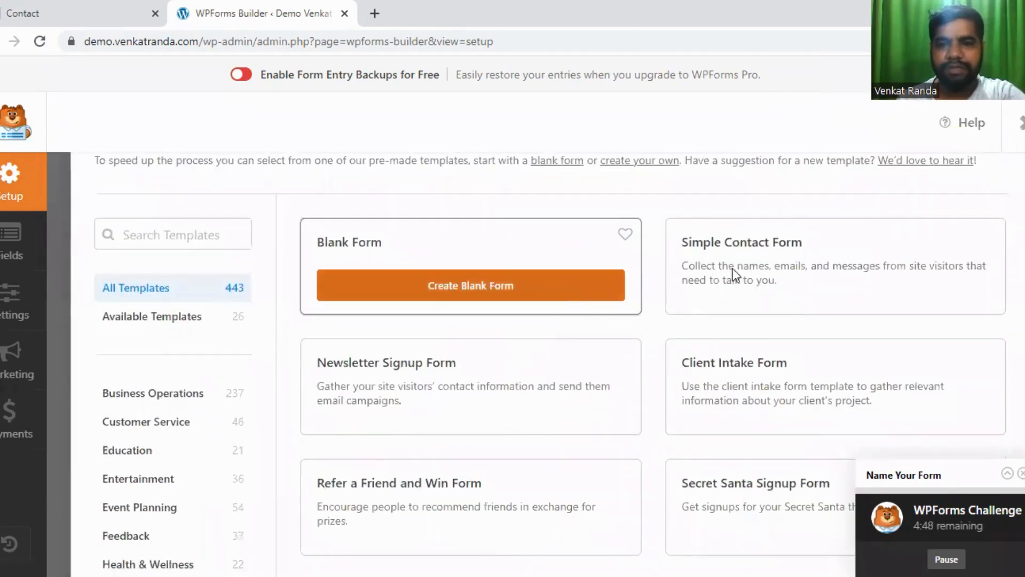
mouse_move(762, 269)
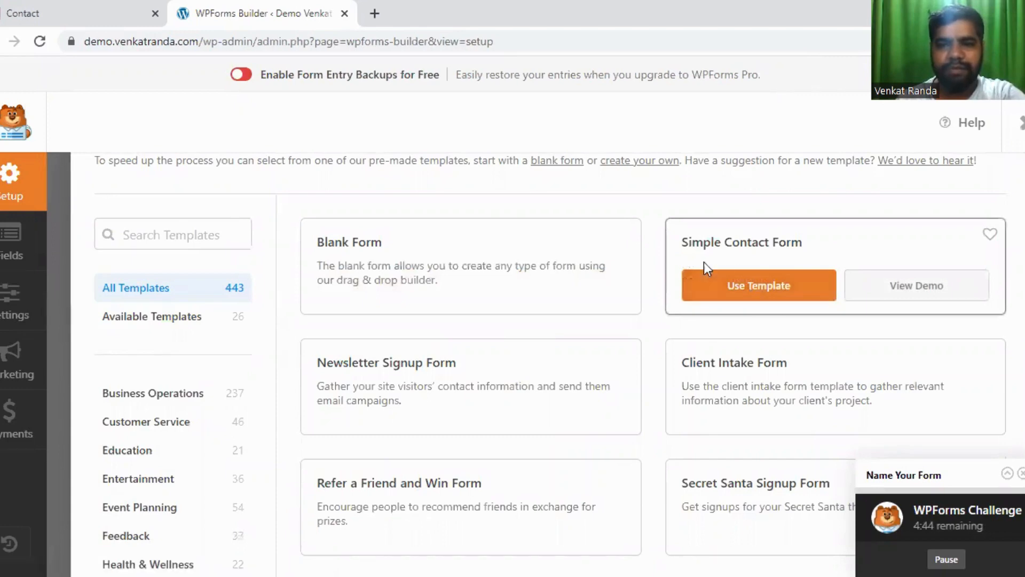
mouse_move(405, 352)
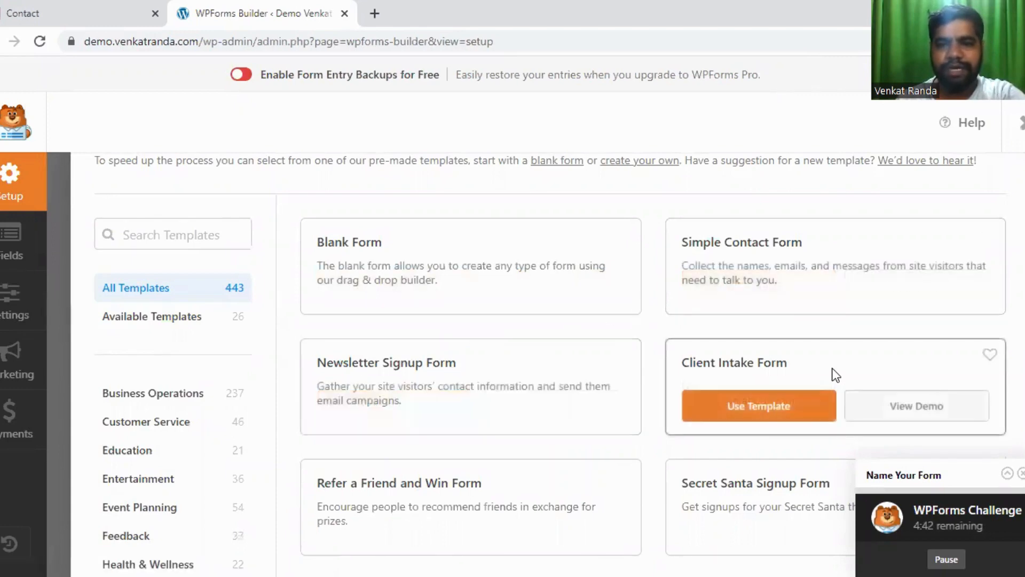
scroll(834, 373, "down", 3)
mouse_move(376, 341)
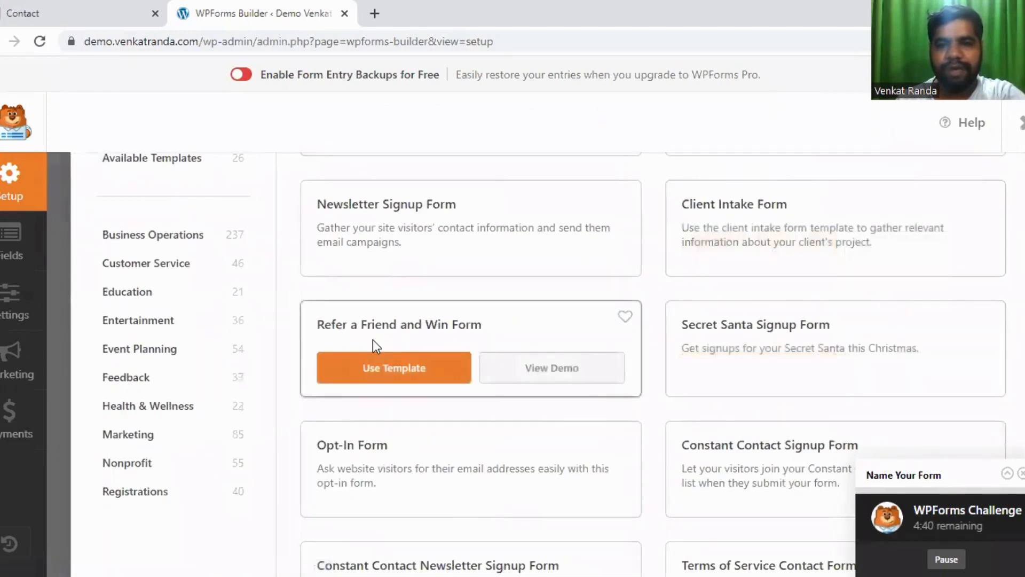
mouse_move(681, 390)
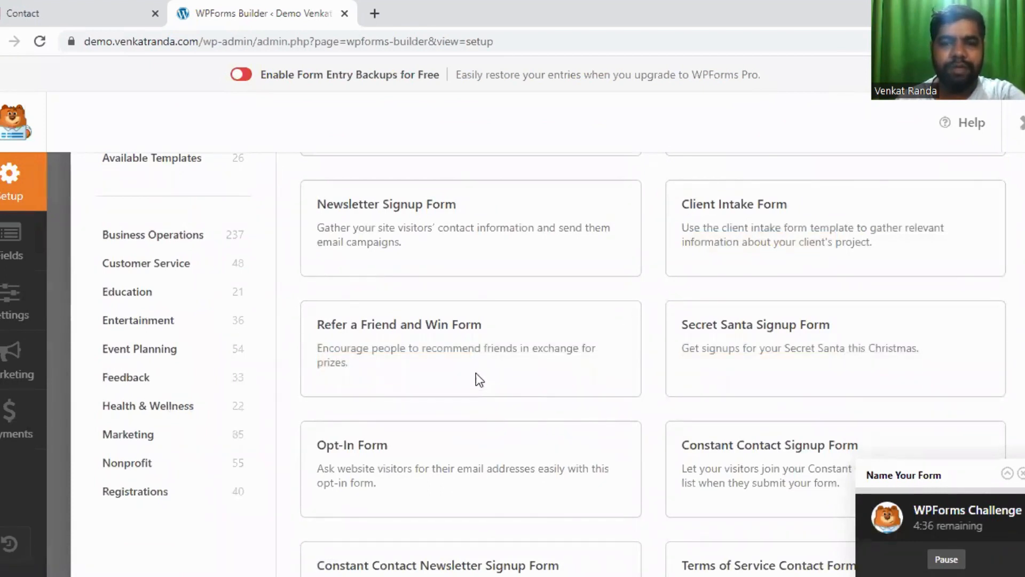
mouse_move(431, 231)
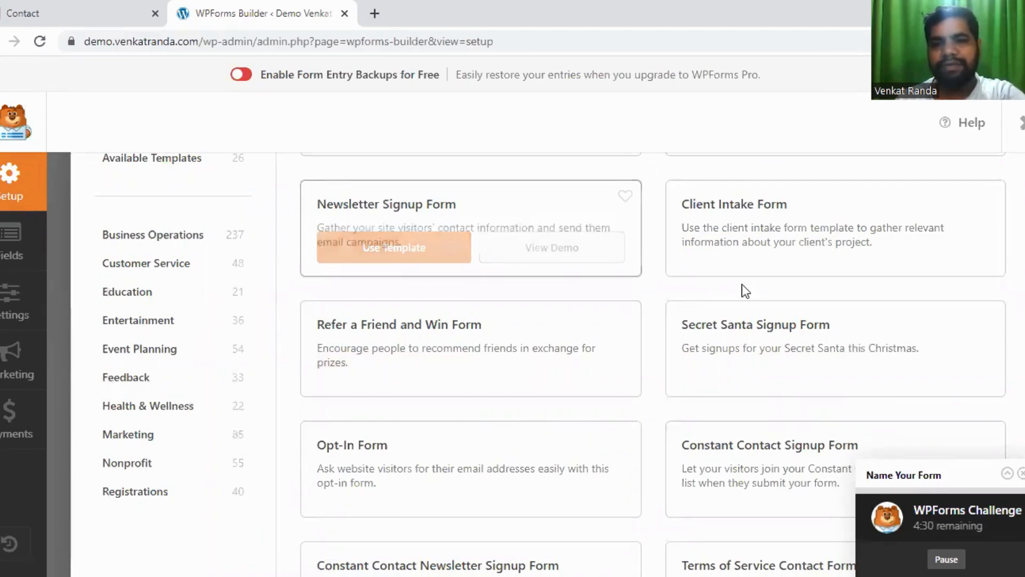
scroll(748, 288, "up", 4)
scroll(750, 284, "up", 1)
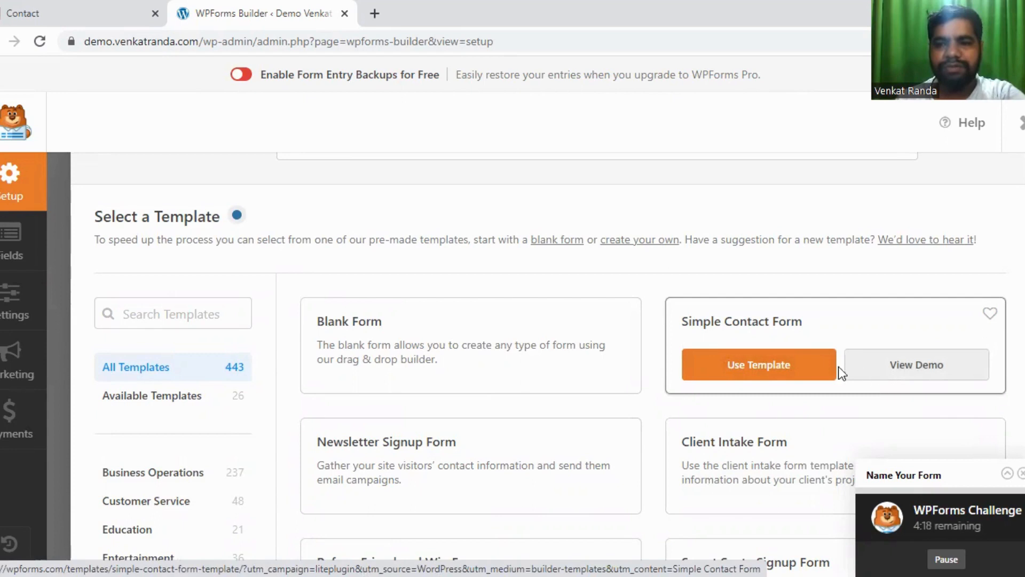
left_click(751, 368)
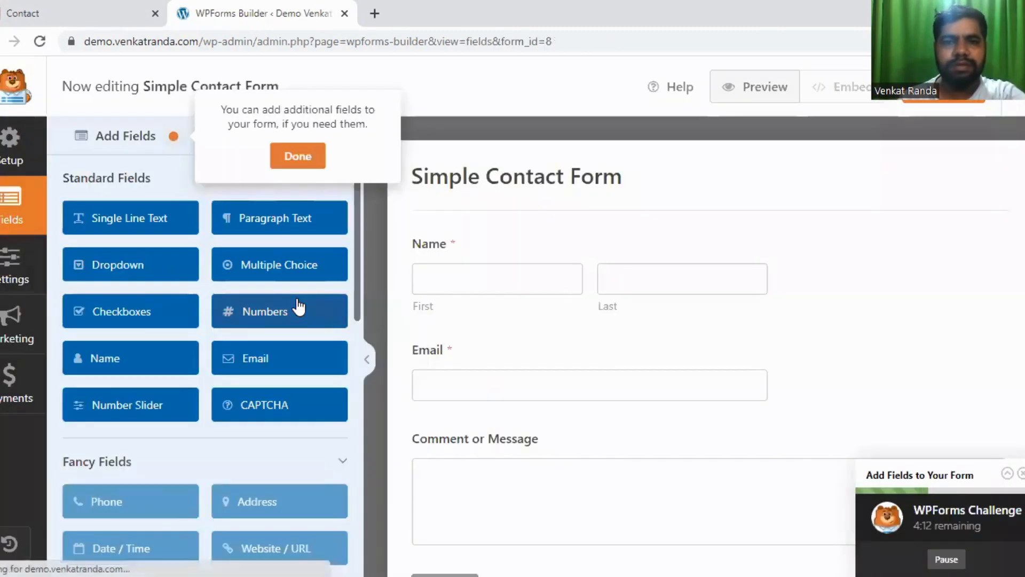
Dismiss the add-fields tip, review the form's general settings, and return to its fields.
left_click(315, 156)
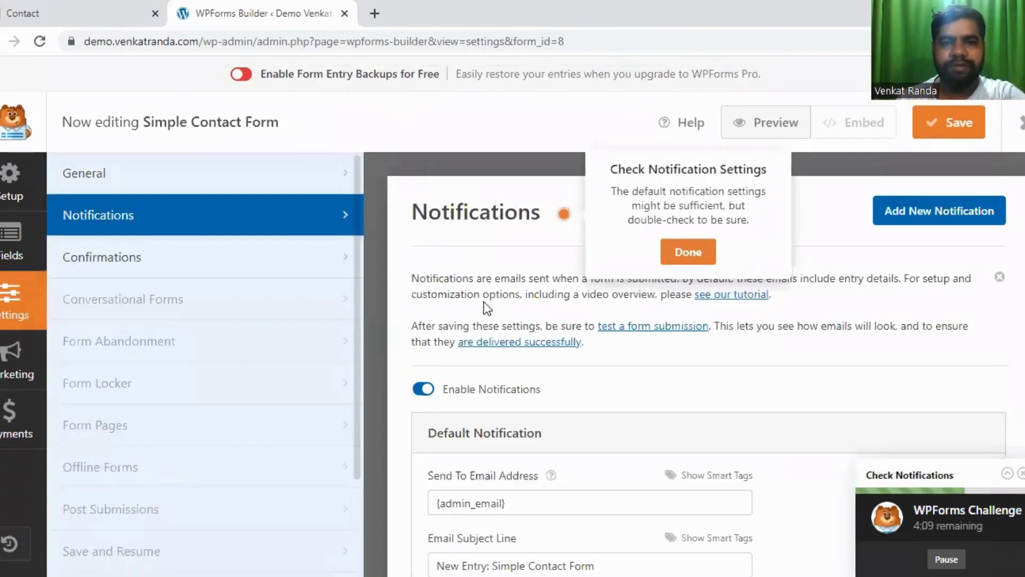
left_click(78, 179)
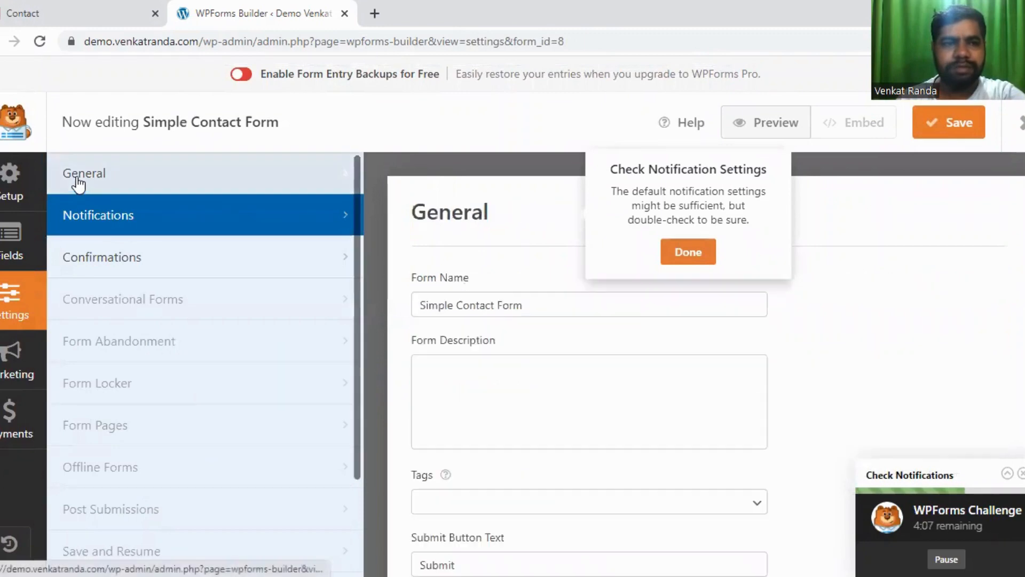
scroll(881, 298, "down", 4)
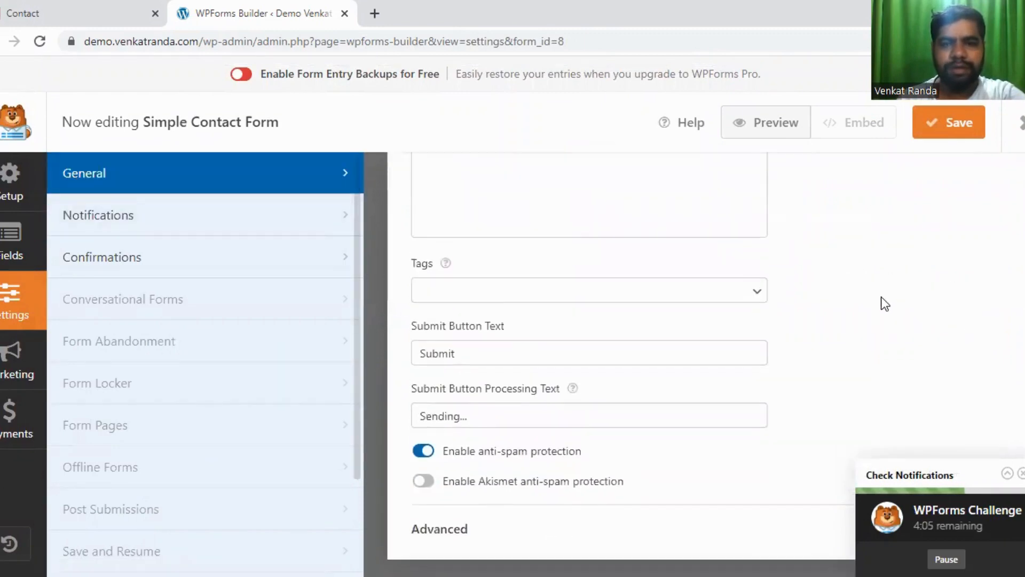
scroll(880, 297, "up", 4)
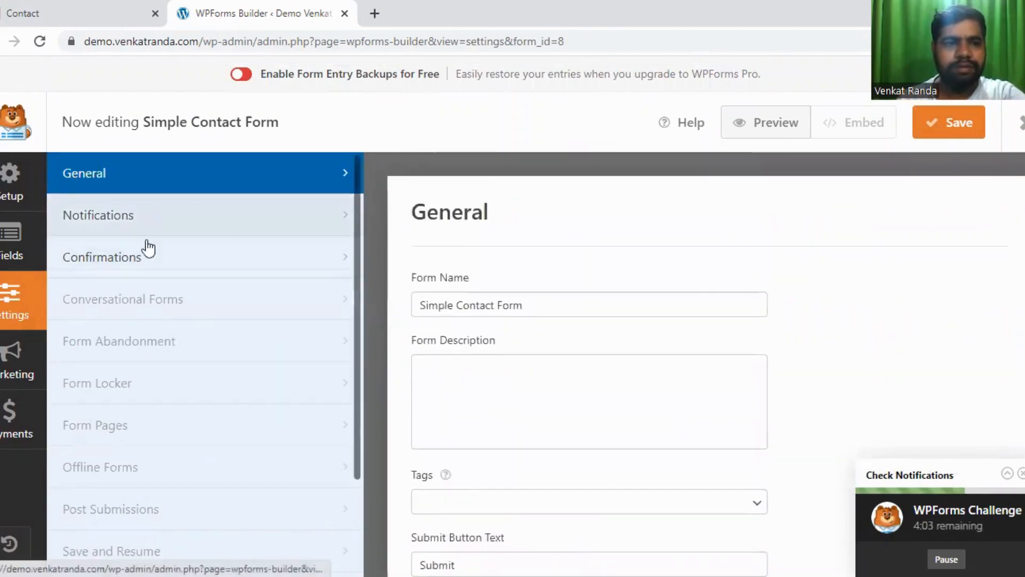
left_click(10, 181)
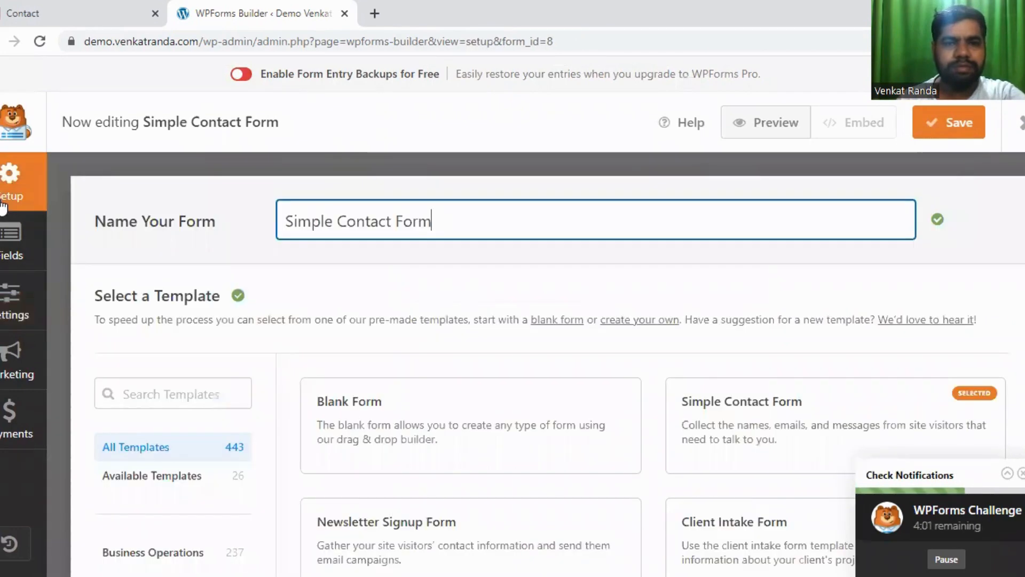
left_click(4, 240)
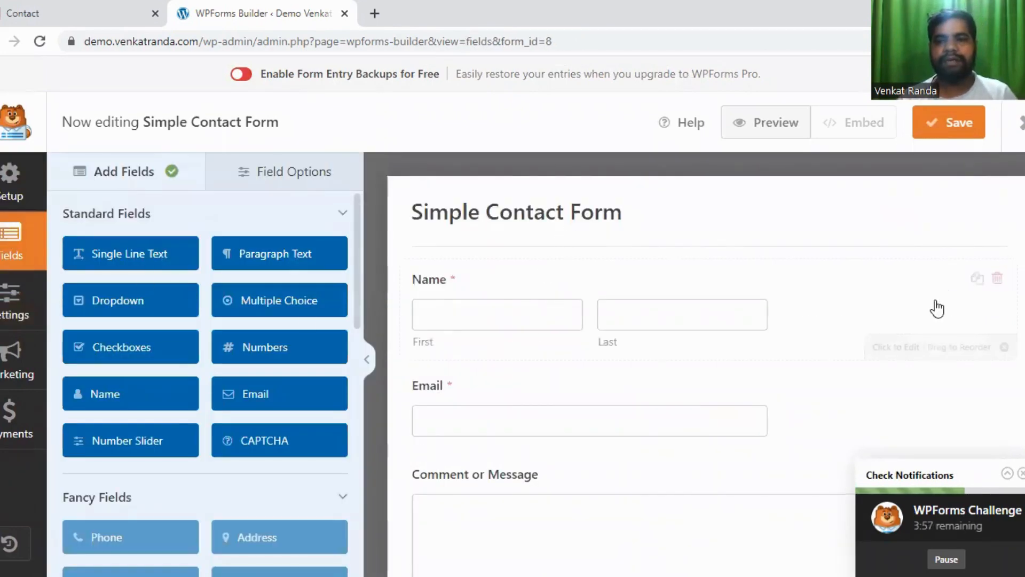
scroll(705, 363, "down", 2)
scroll(704, 389, "up", 2)
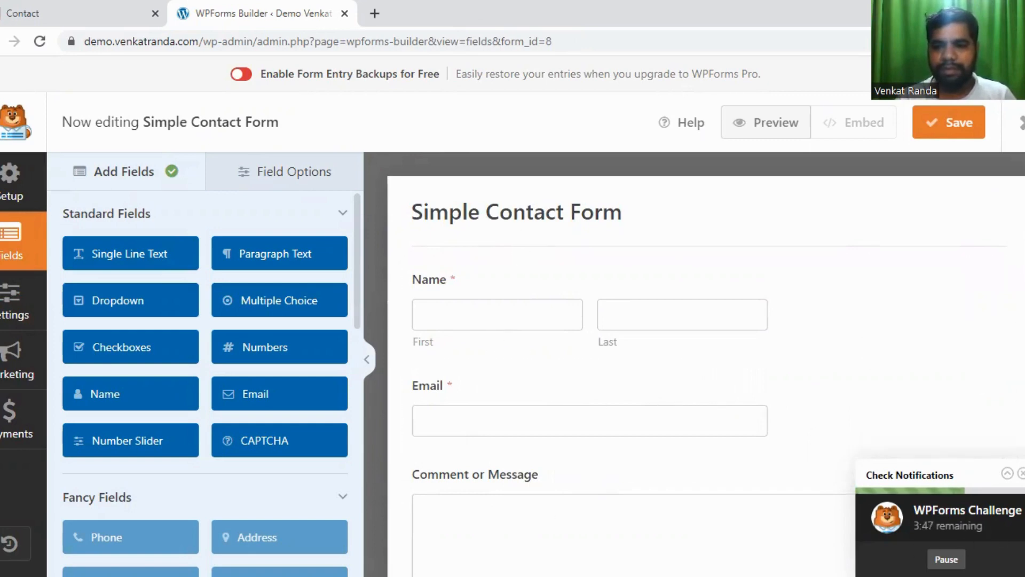
Pause the WPForms Challenge and close its widget.
left_click(946, 559)
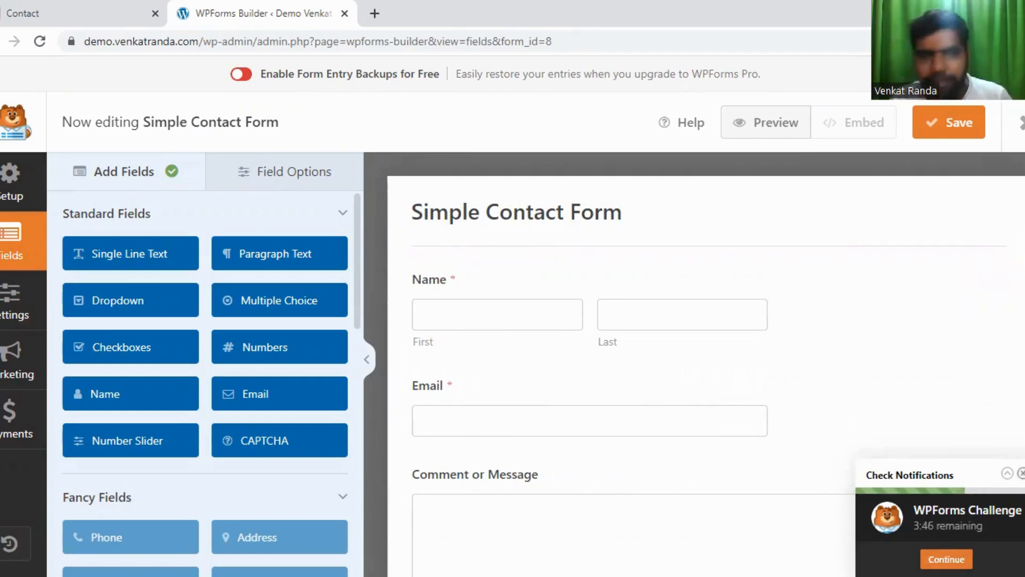
left_click(1021, 473)
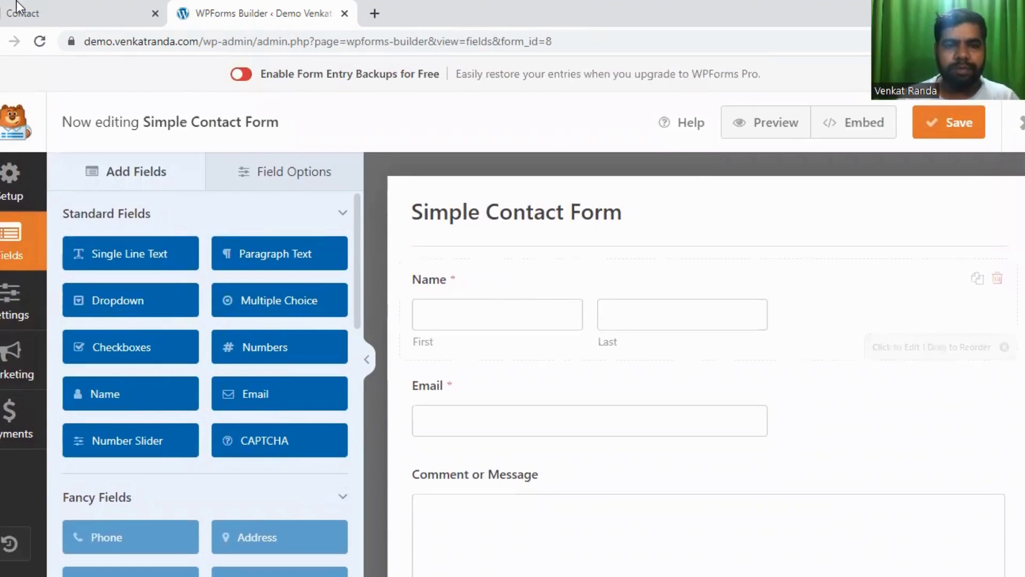
Select the form's Name field and examine its advanced options.
left_click(499, 296)
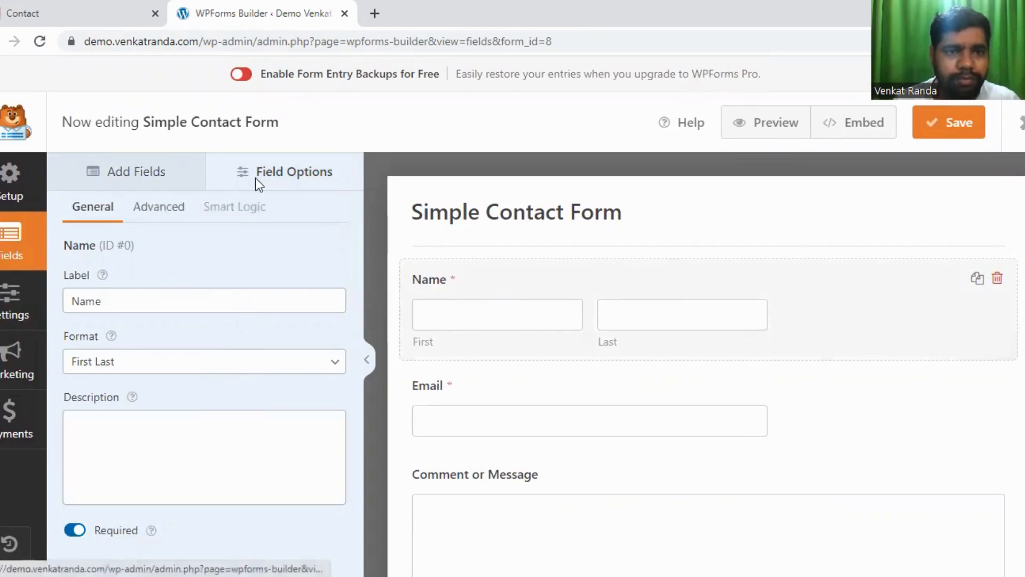
left_click(163, 209)
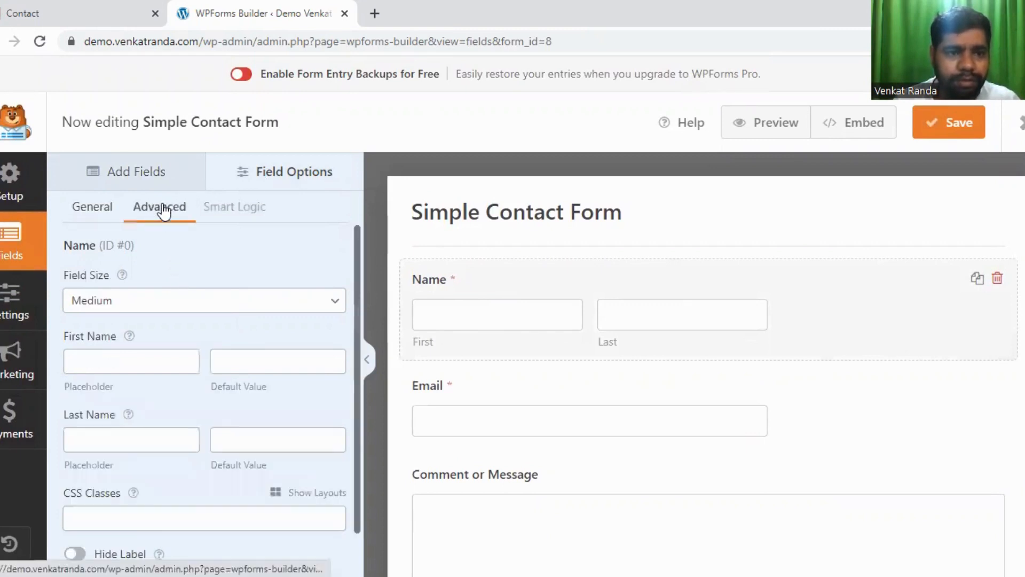
scroll(211, 289, "down", 2)
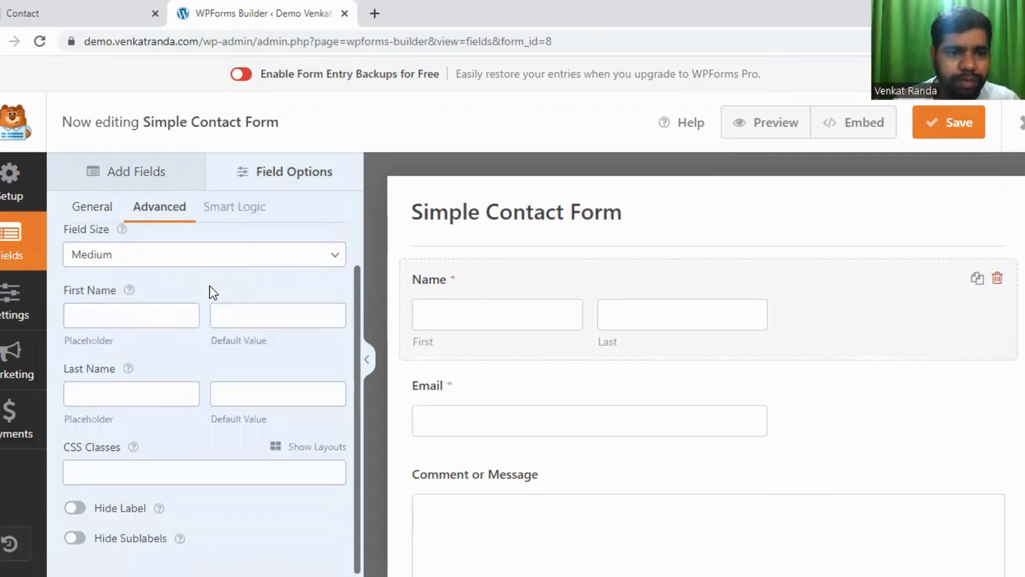
scroll(213, 293, "up", 2)
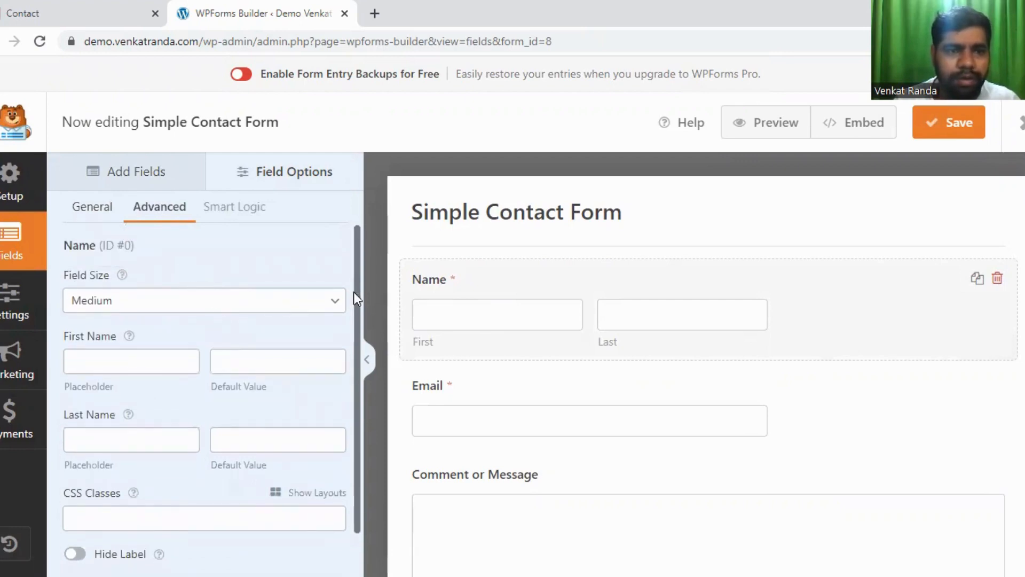
Set the Name field's format to Simple, and switch its Required option off and on again.
left_click(88, 211)
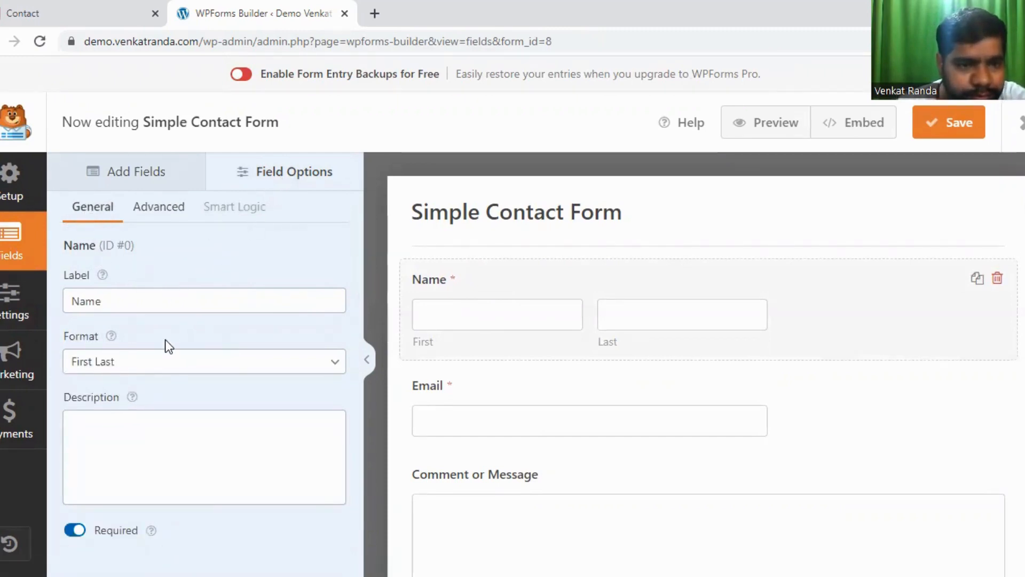
left_click(169, 365)
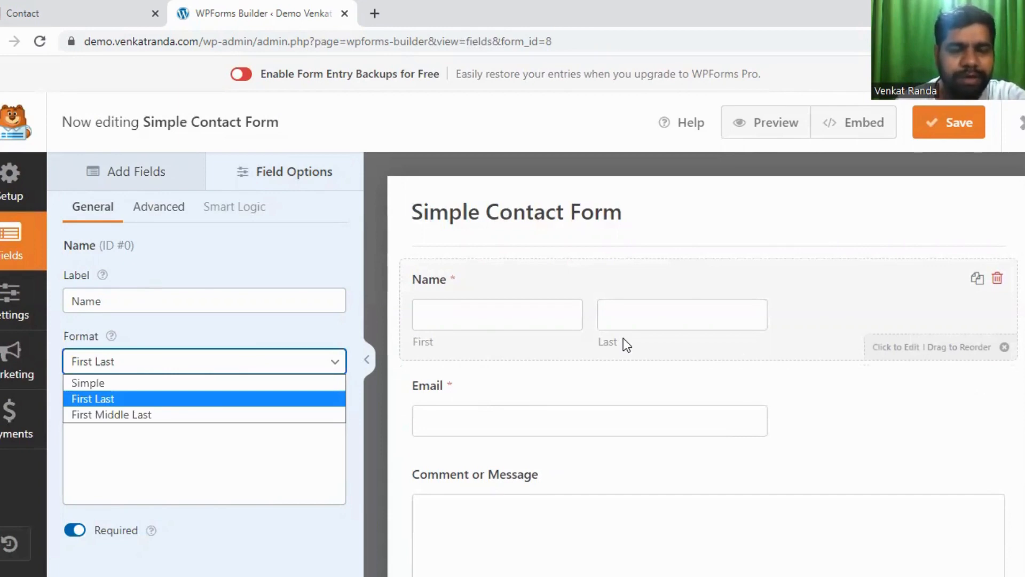
left_click(160, 384)
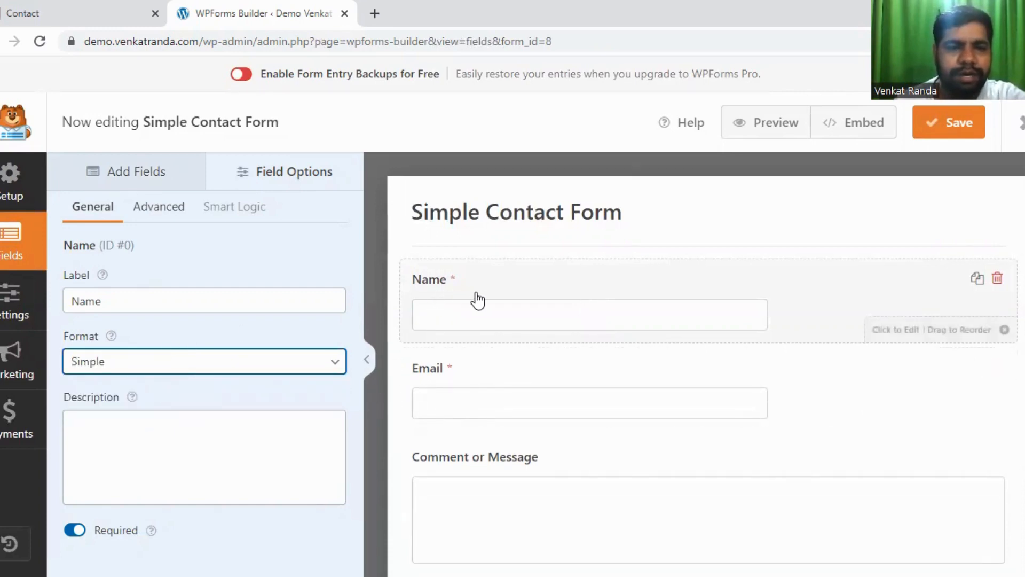
left_click(75, 530)
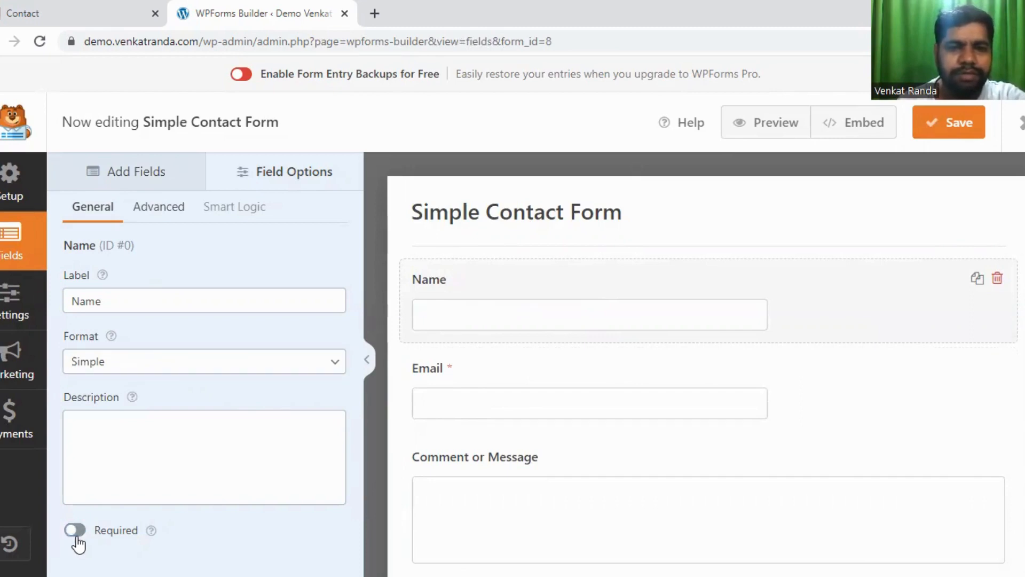
left_click(75, 531)
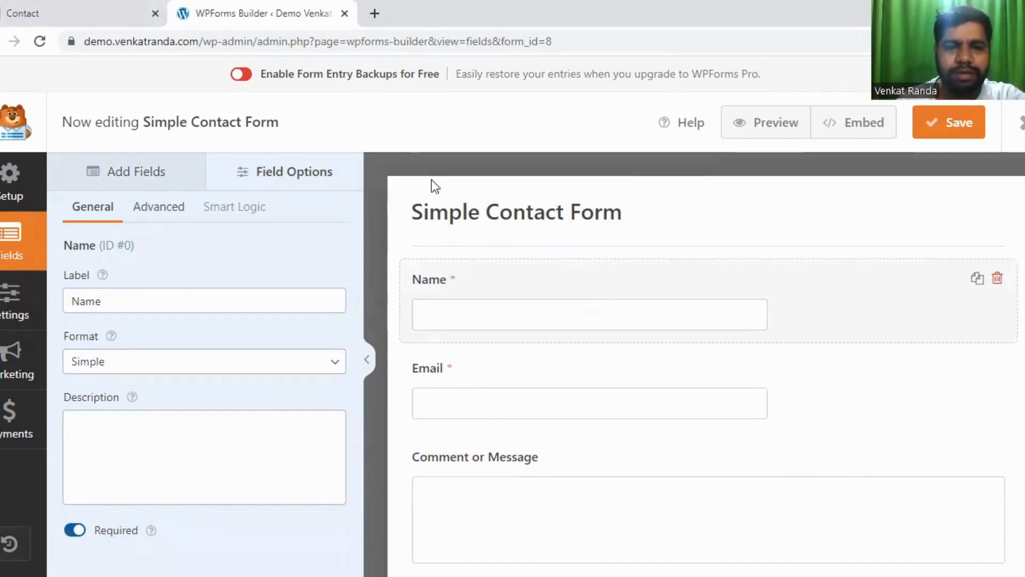
Select the Email field and try switching its Required option off and back on.
scroll(501, 345, "down", 2)
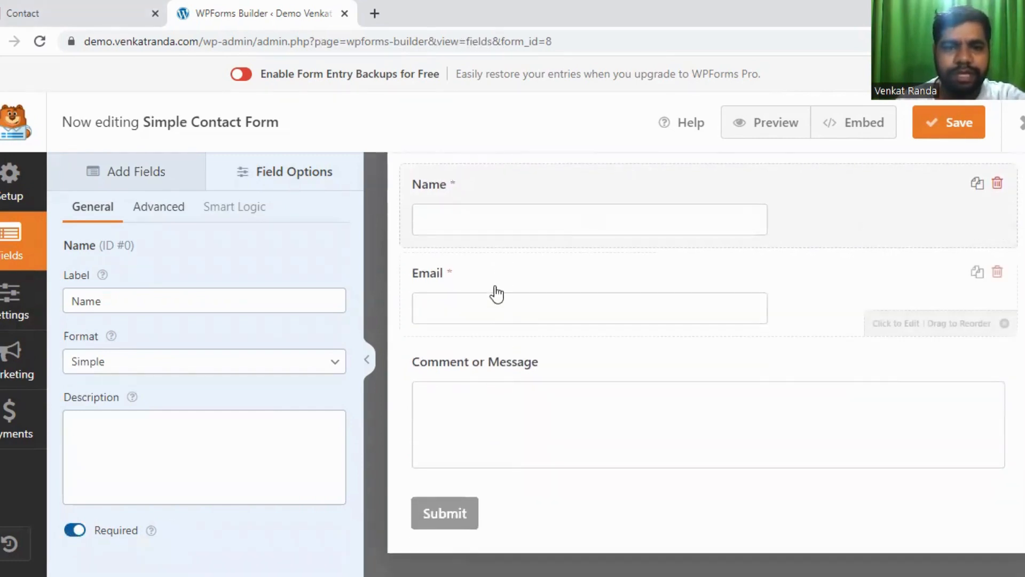
left_click(471, 283)
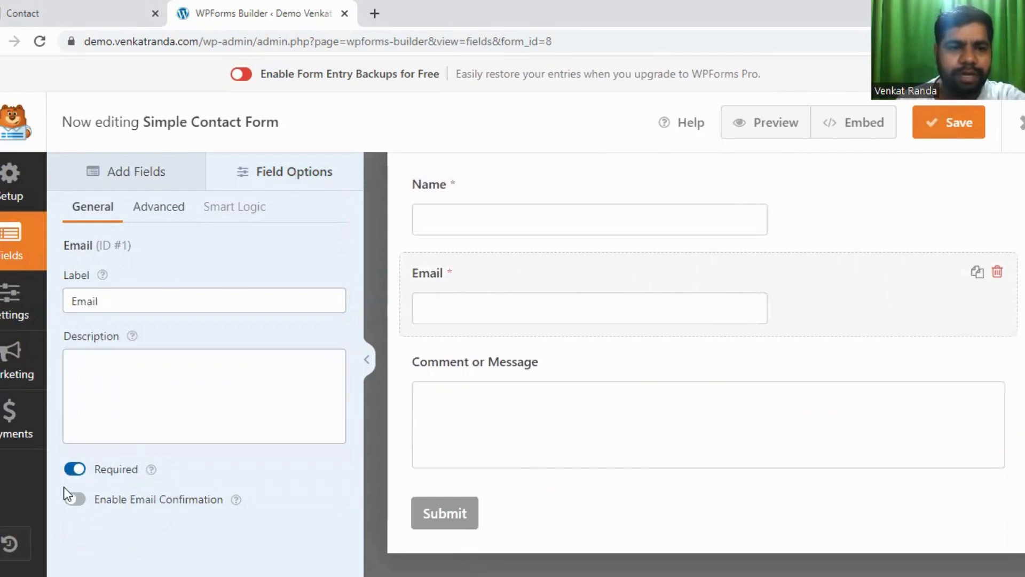
left_click(74, 470)
left_click(75, 471)
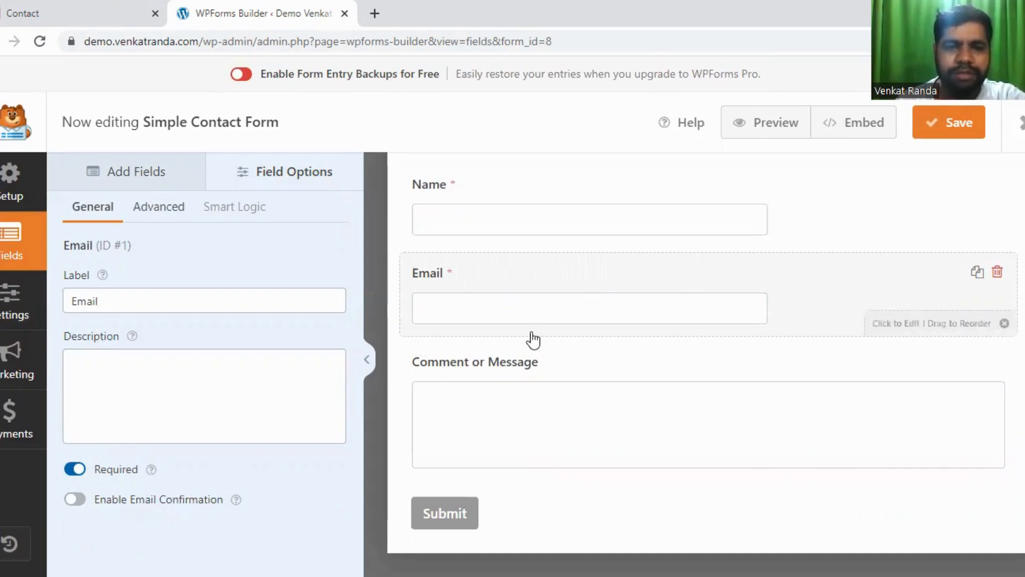
Make the Comment or Message field required and look over the form.
left_click(492, 374)
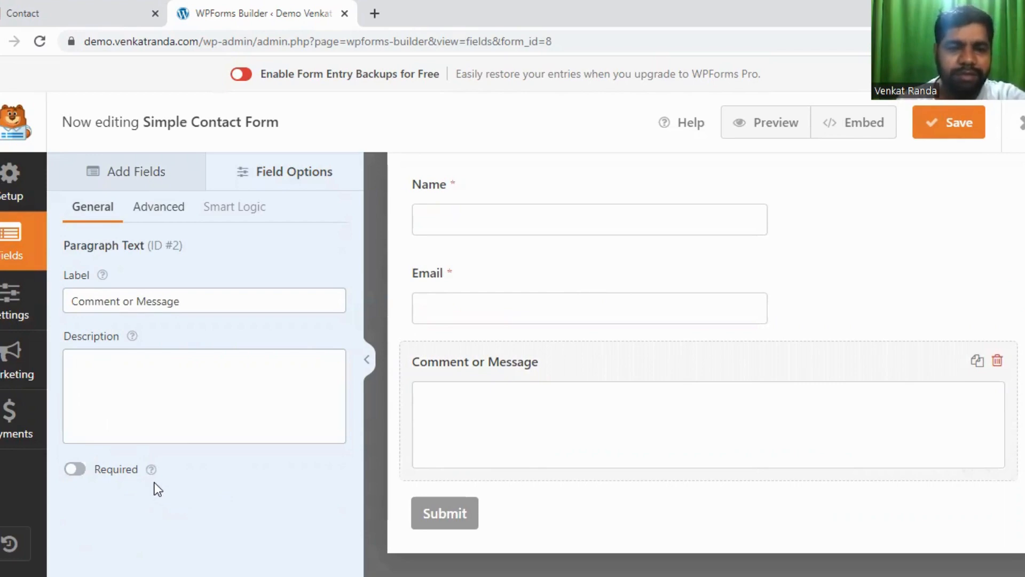
left_click(75, 470)
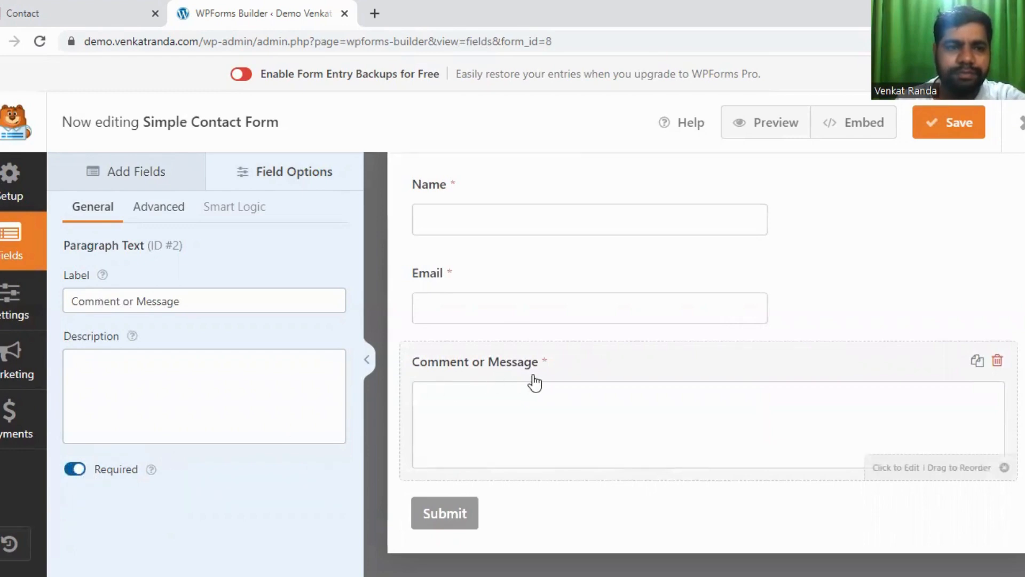
scroll(536, 383, "up", 2)
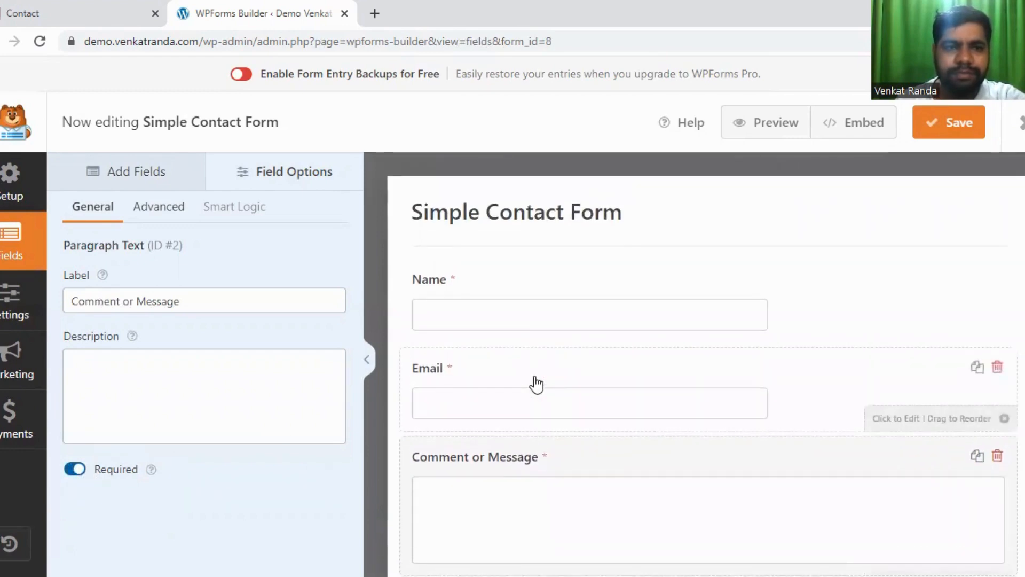
scroll(536, 383, "down", 1)
scroll(533, 382, "up", 3)
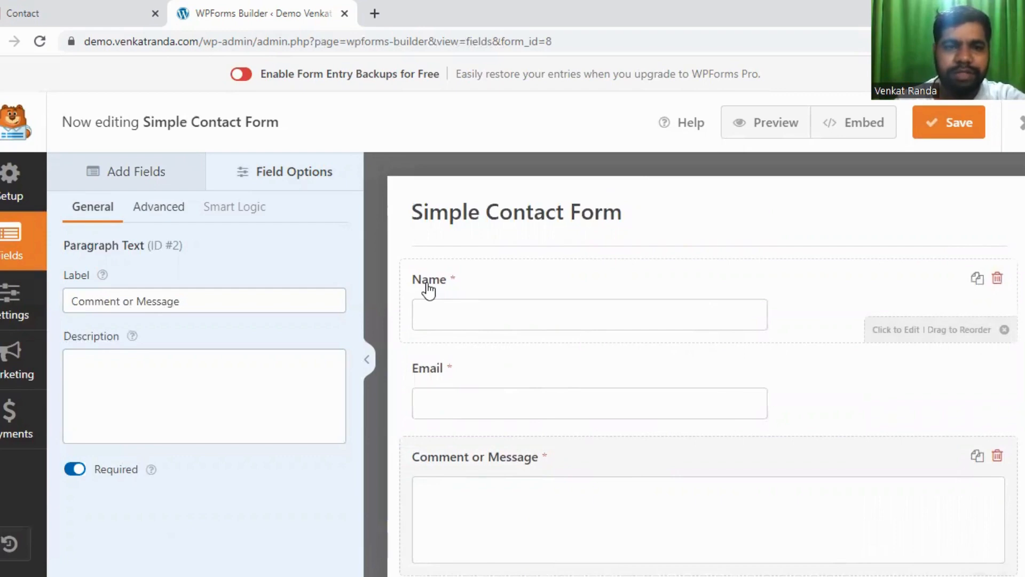
Try the label "Name 2" on the Name field and restore it to "Name".
left_click(508, 297)
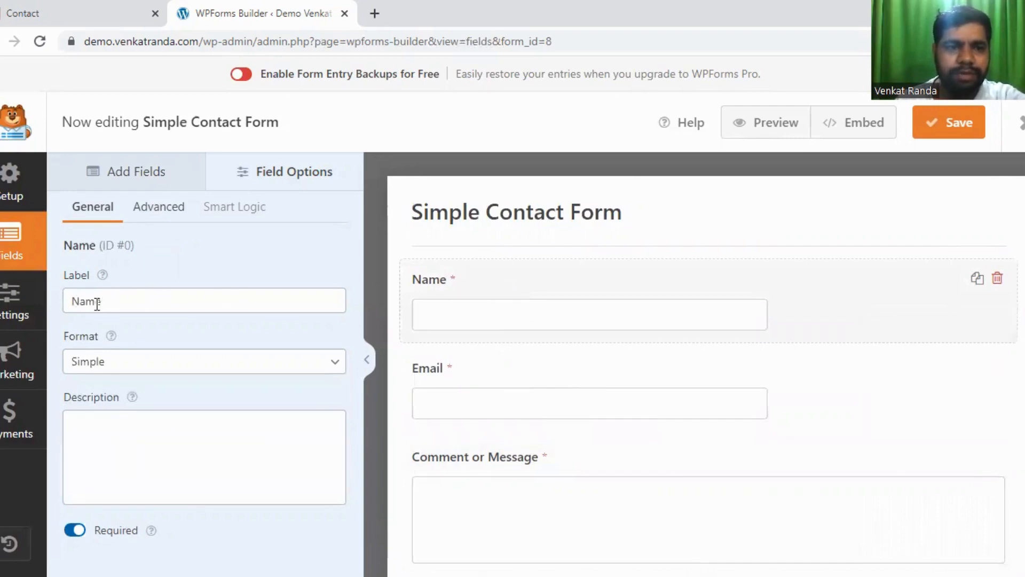
left_click(115, 302)
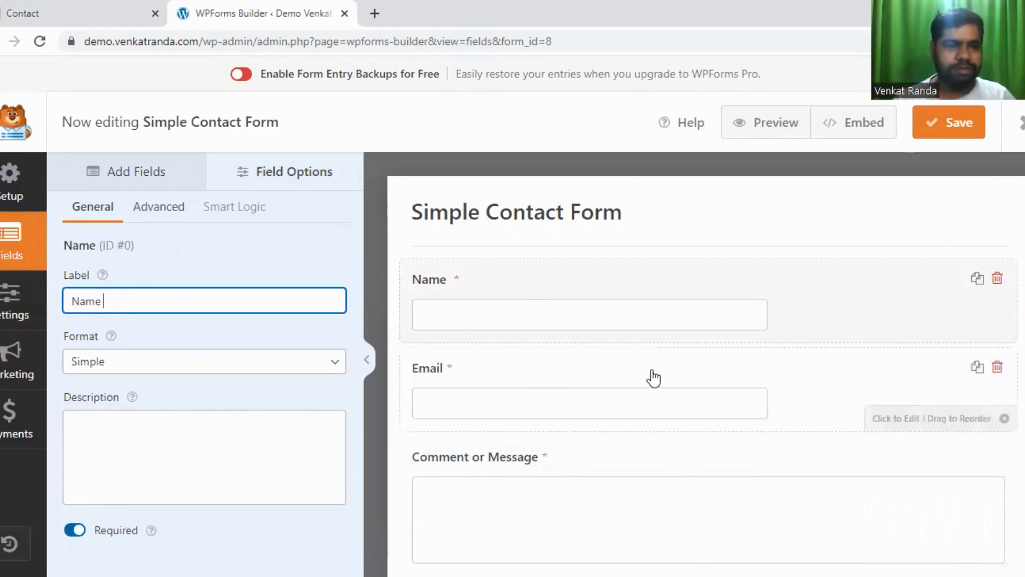
type("2")
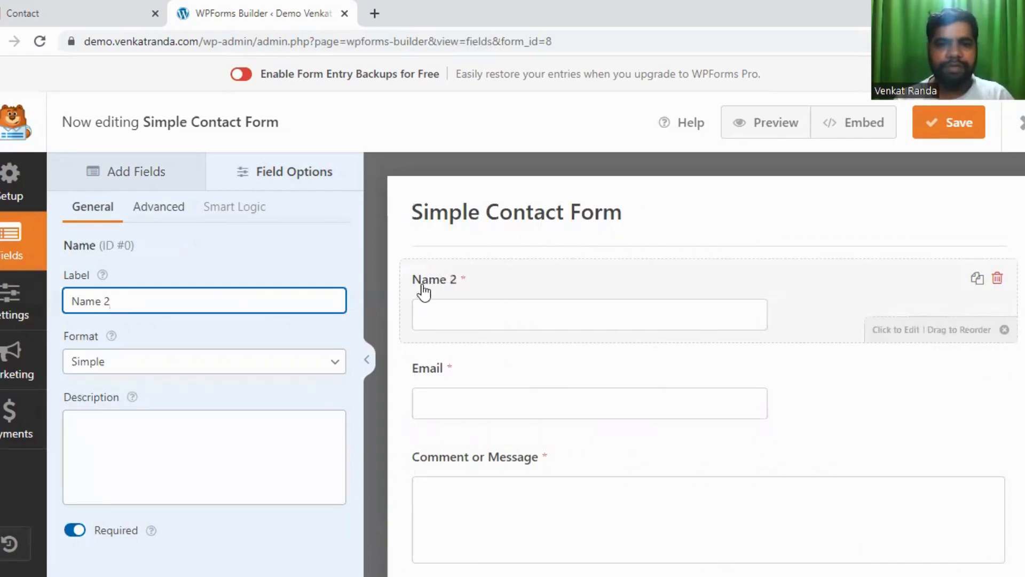
key("BackSpace")
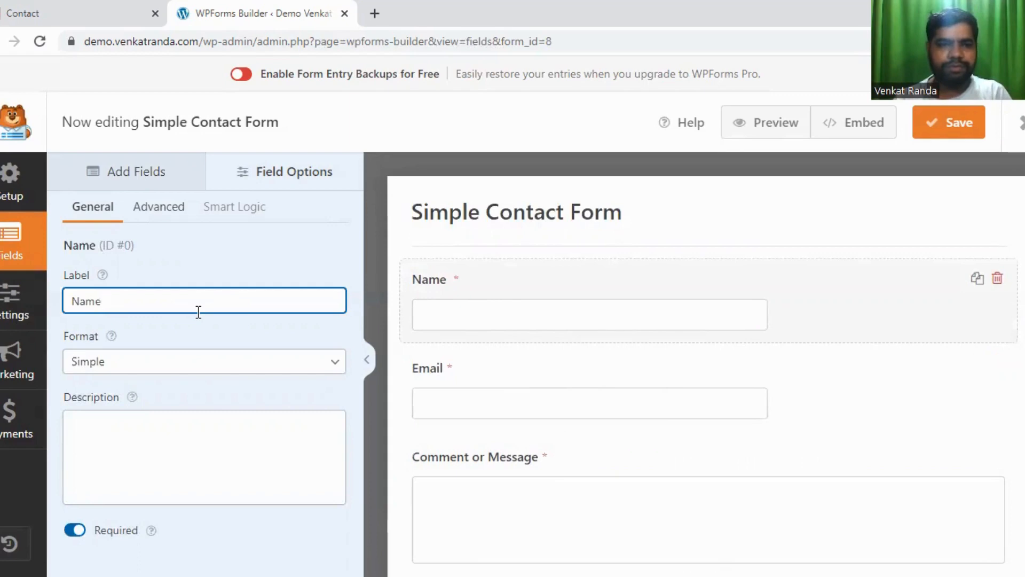
key("BackSpace")
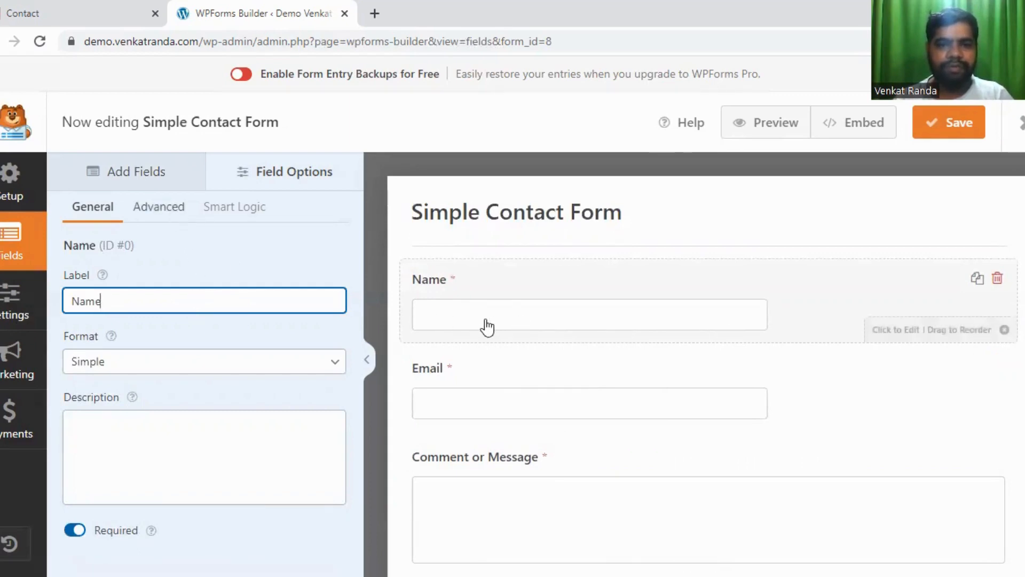
Try the placeholder "Enter Name" in the Name field's advanced options and clear it again.
left_click(168, 212)
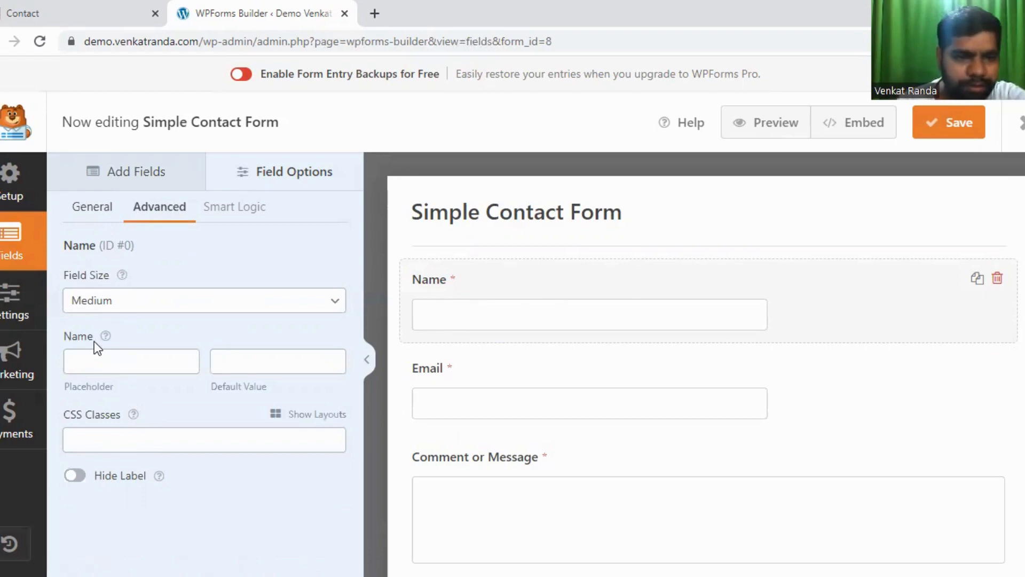
left_click(103, 364)
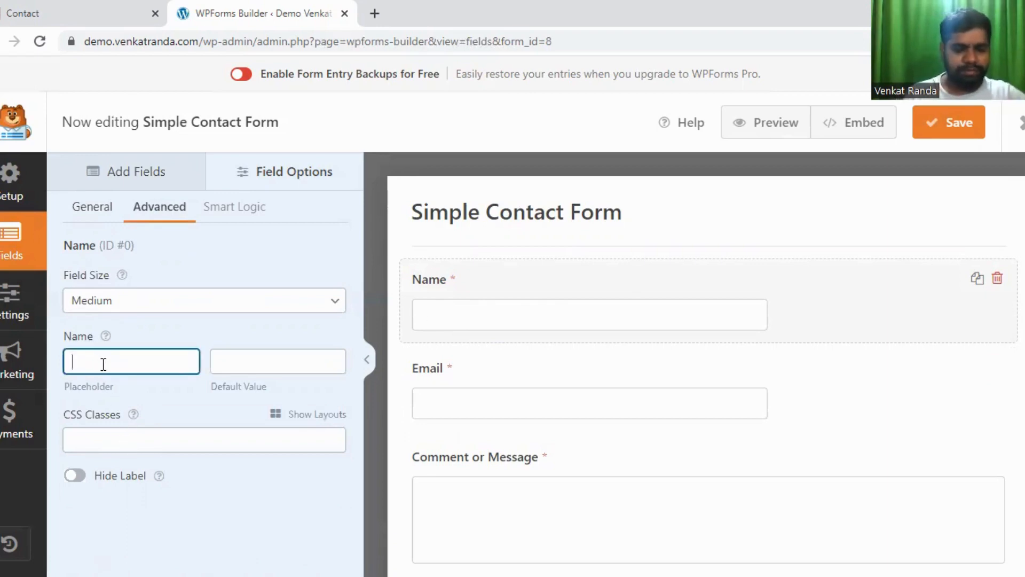
type("Enter Name")
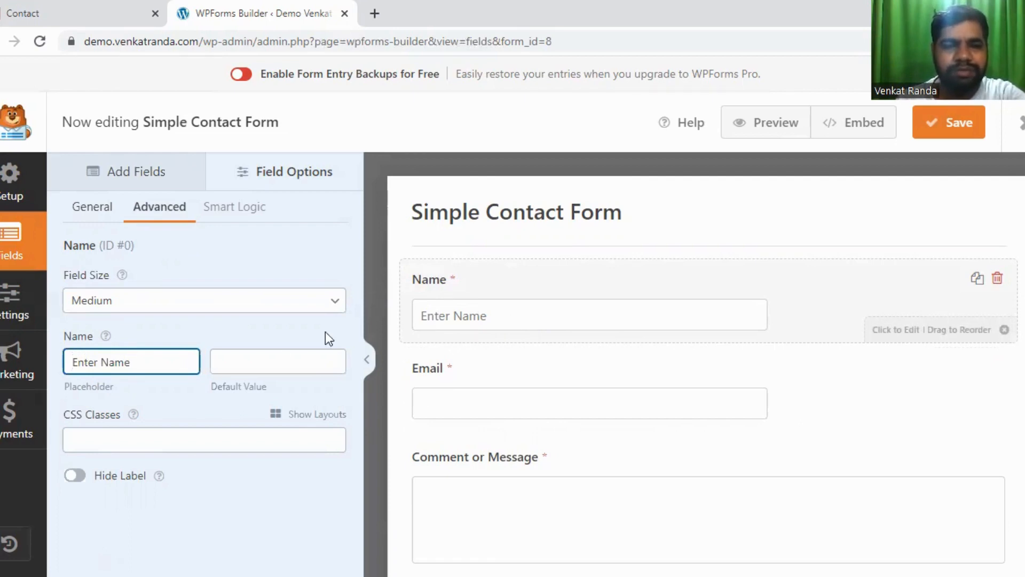
key("BackSpace")
key("BackSpace")
key("BackSpace")
key("BackSpace")
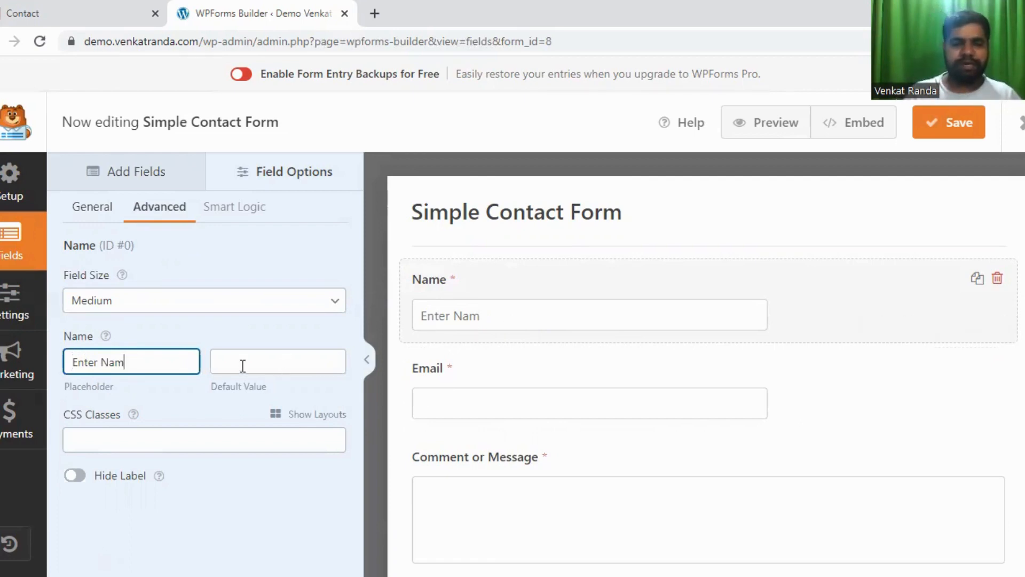
key("BackSpace")
key("BackSpace")
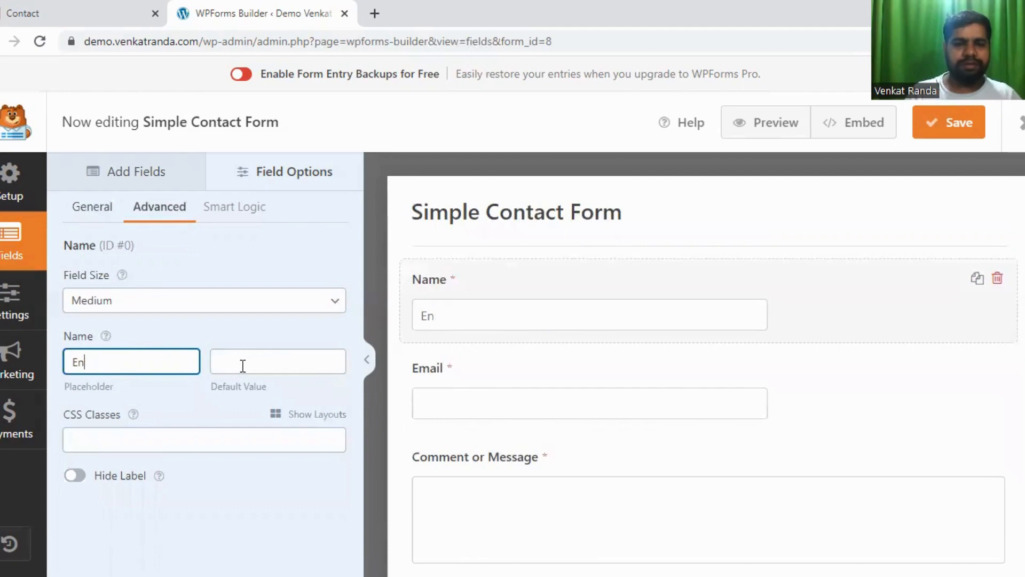
key("BackSpace")
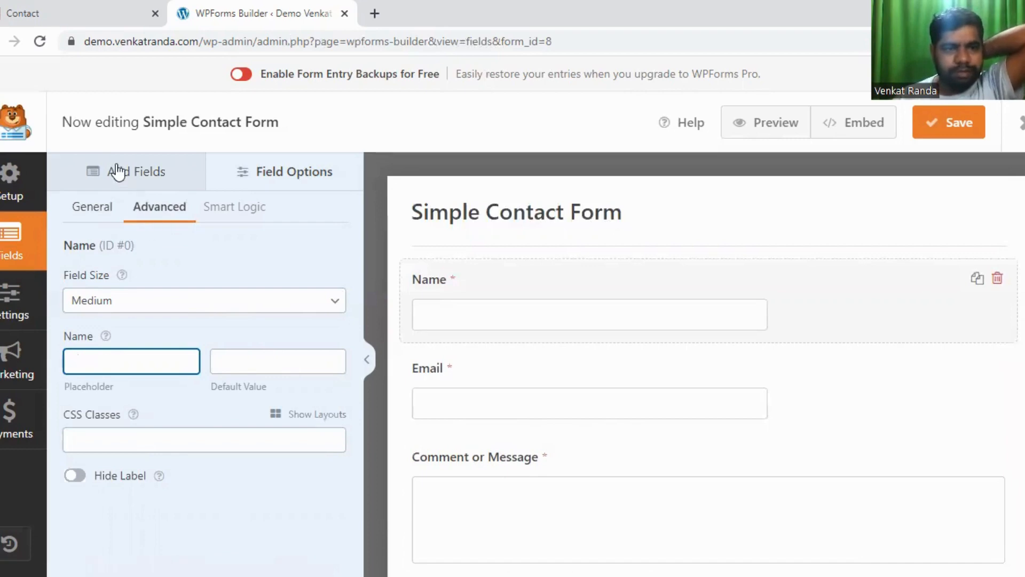
Add a Numbers field to the form between the Email and Comment or Message fields.
left_click(110, 186)
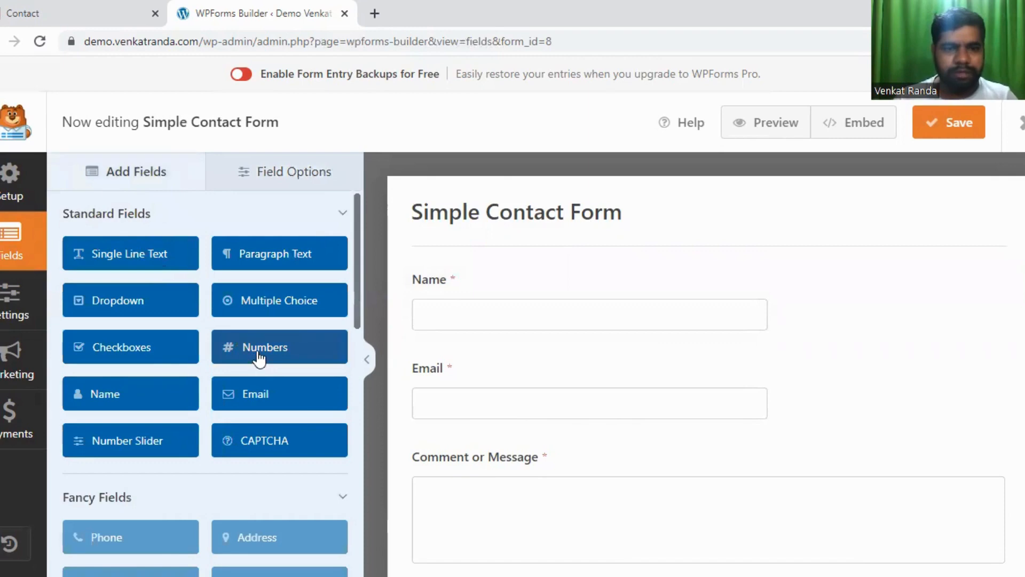
left_click_drag(260, 359, 443, 462)
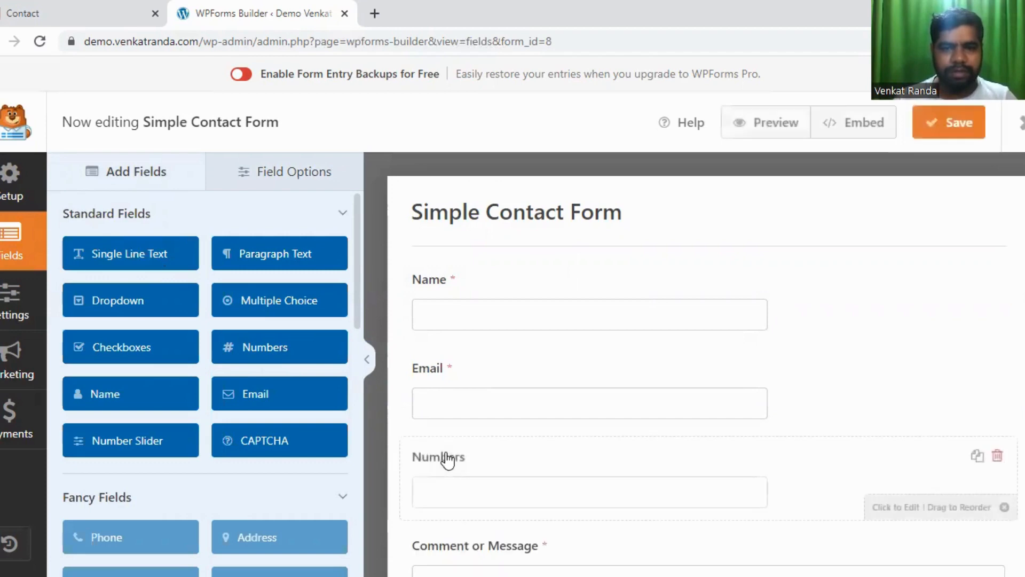
scroll(687, 348, "down", 3)
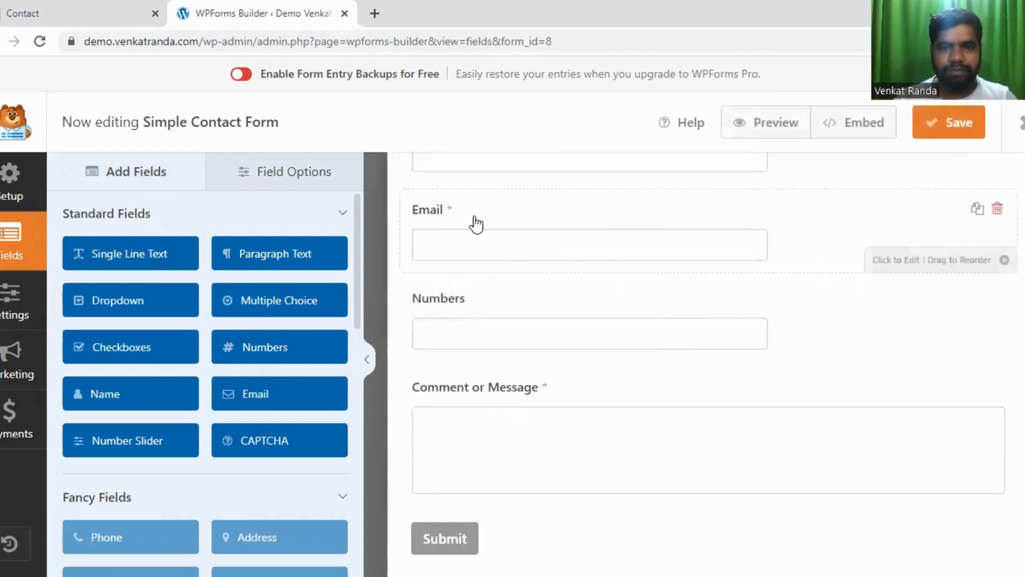
Change the Numbers field's label to "Mobile Number" and look over the form.
left_click(493, 309)
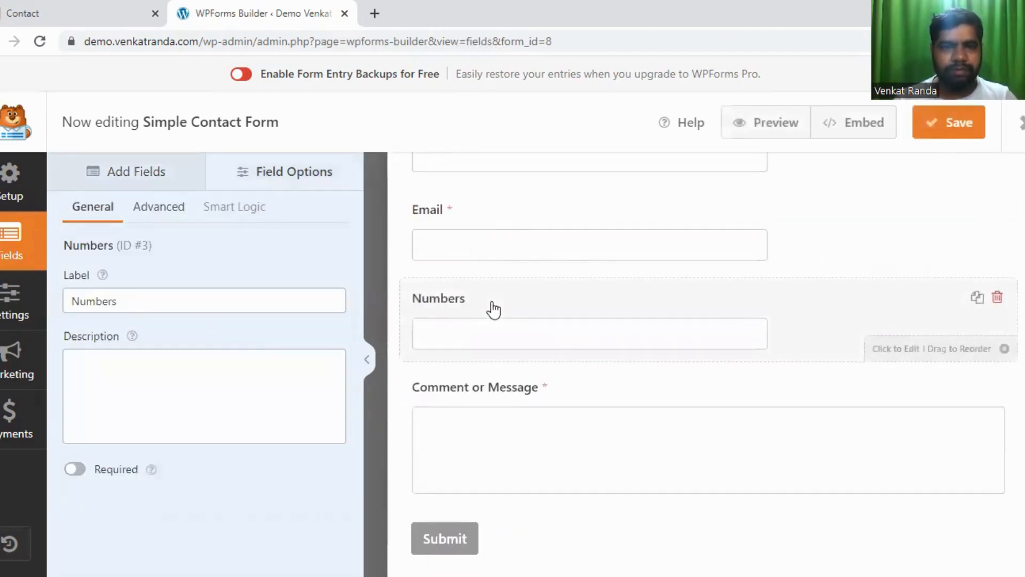
left_click(156, 301)
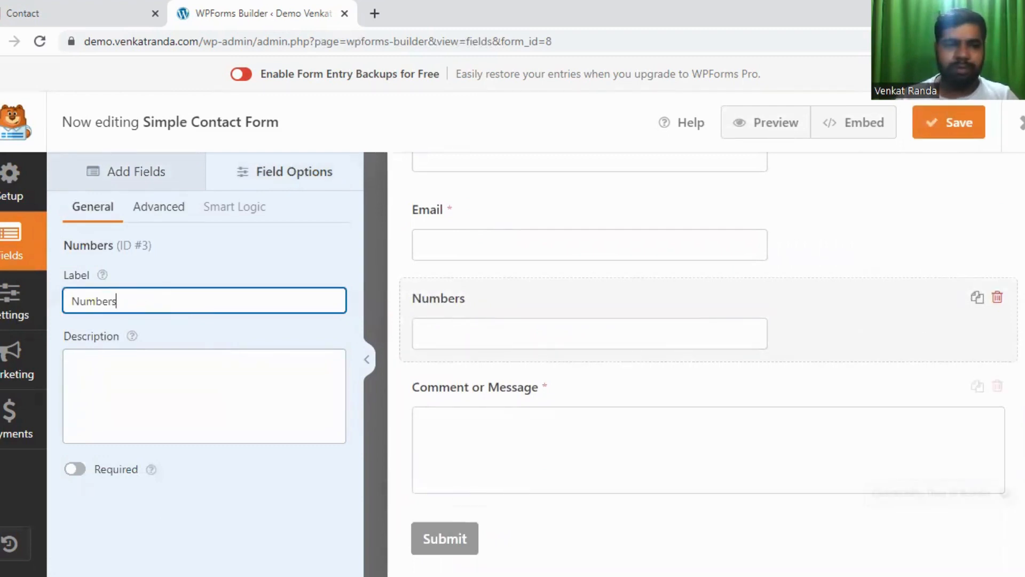
key("BackSpace")
key("BackSpace")
key("BackSpace")
key("BackSpace")
key("BackSpace")
key("BackSpace")
key("BackSpace")
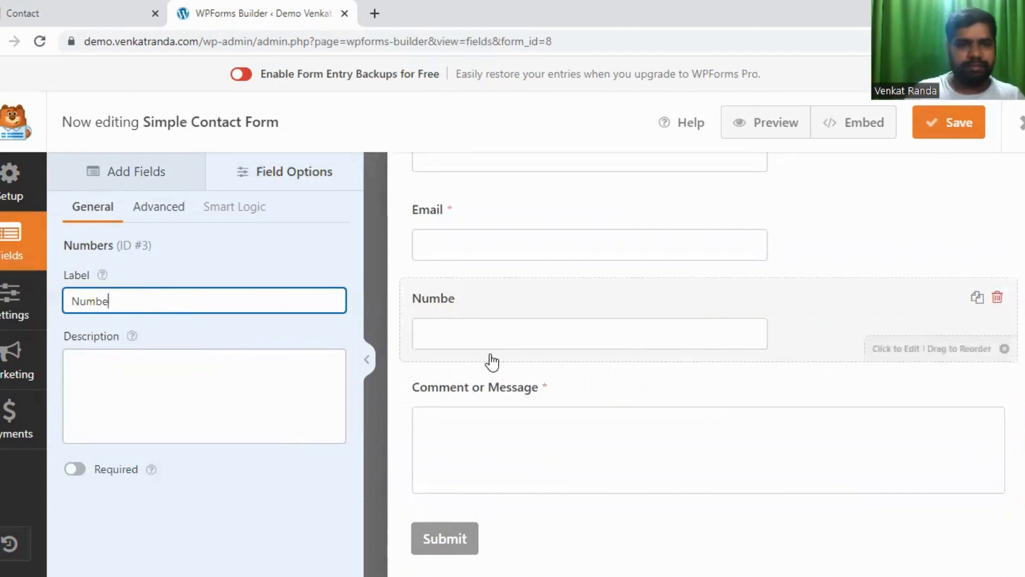
type("Mo")
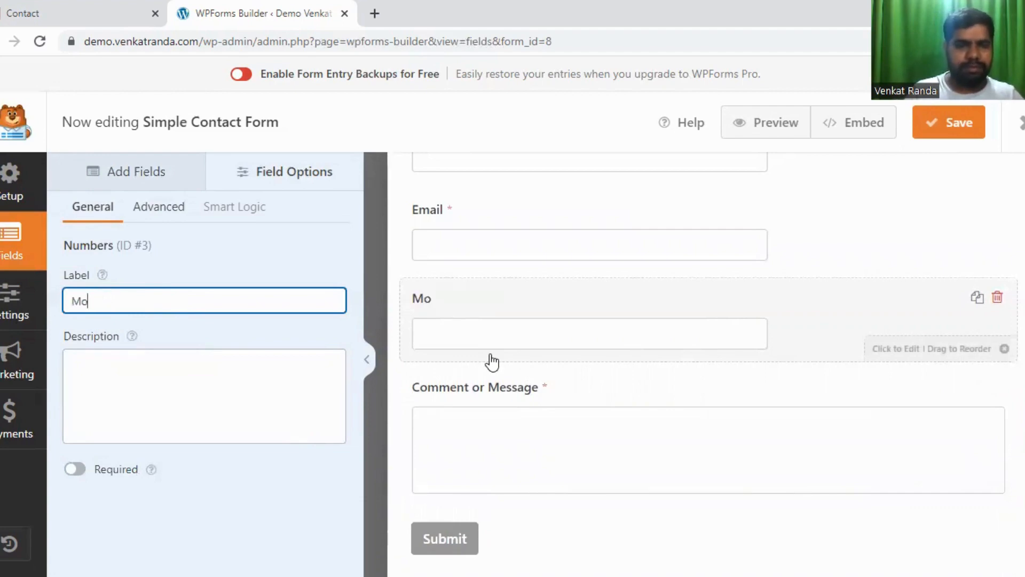
type("bile N")
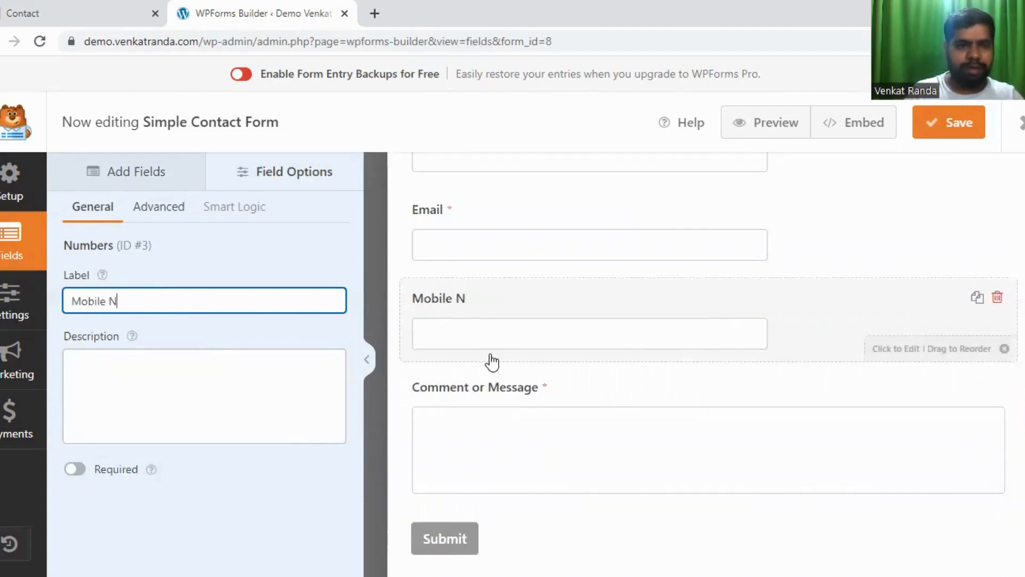
type("umbre")
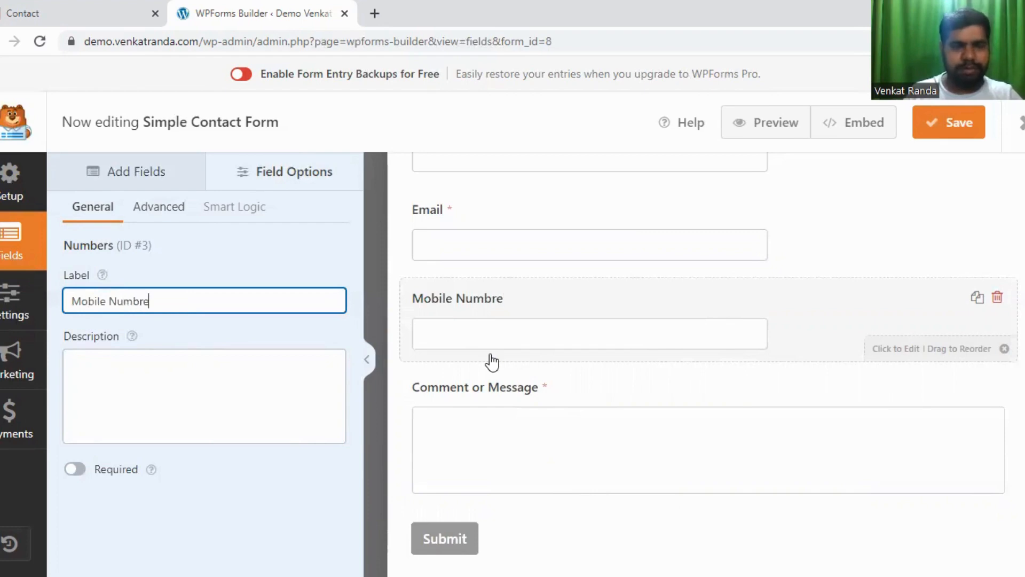
key("BackSpace")
key("BackSpace")
type("er")
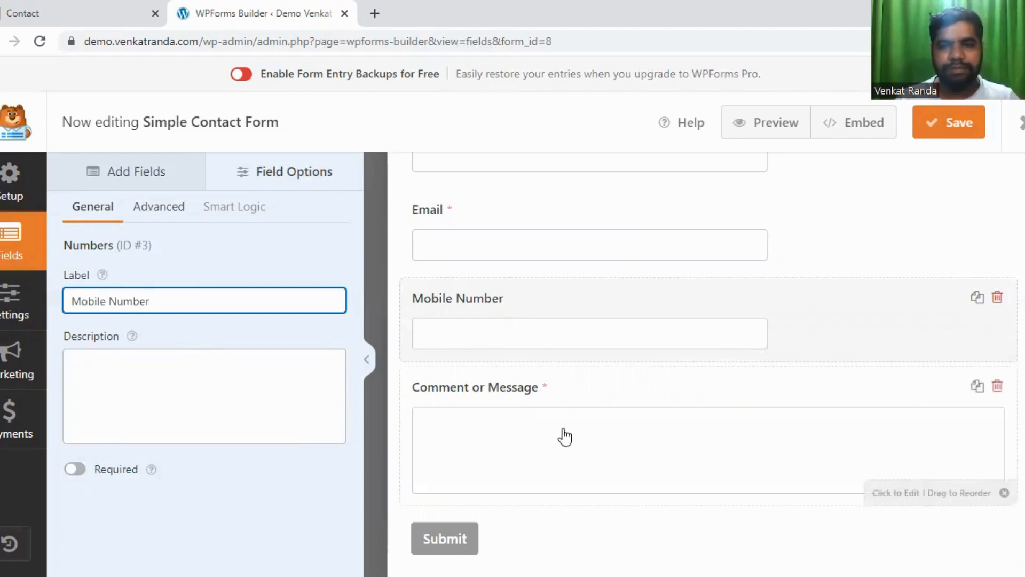
scroll(565, 436, "down", 1)
scroll(565, 436, "up", 3)
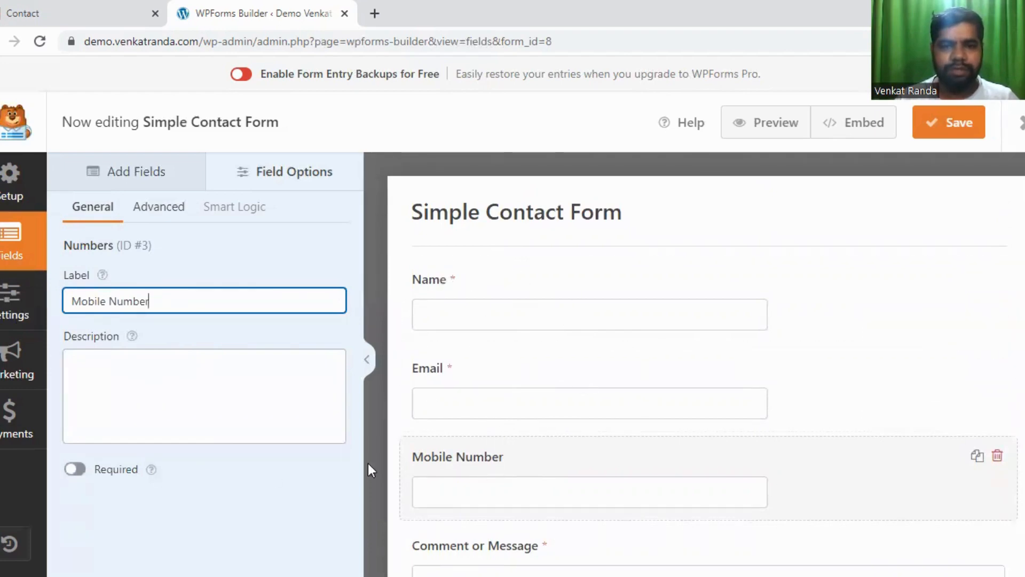
scroll(576, 476, "down", 3)
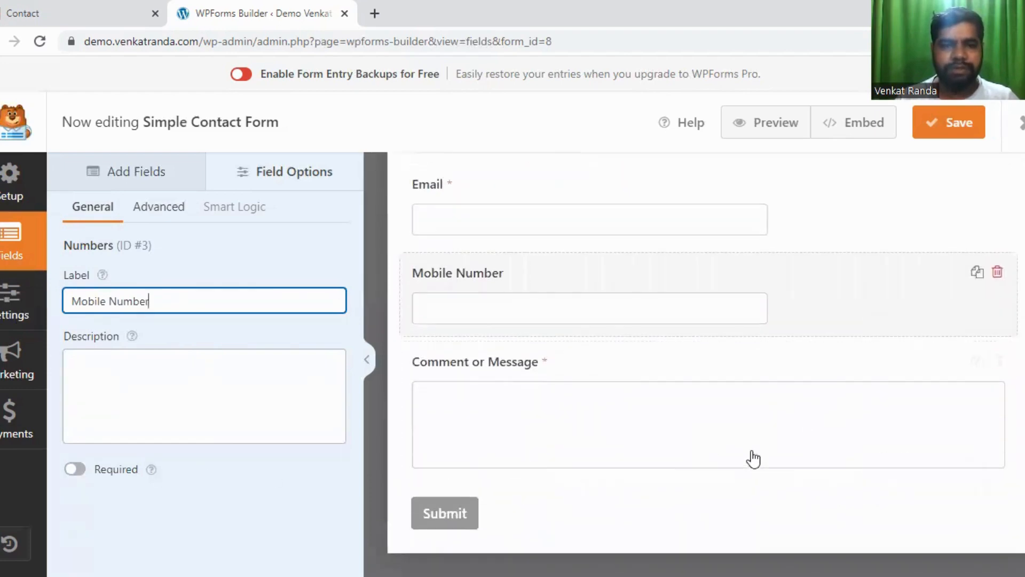
Rename the form to "Contact Form" in its general settings.
scroll(592, 453, "up", 3)
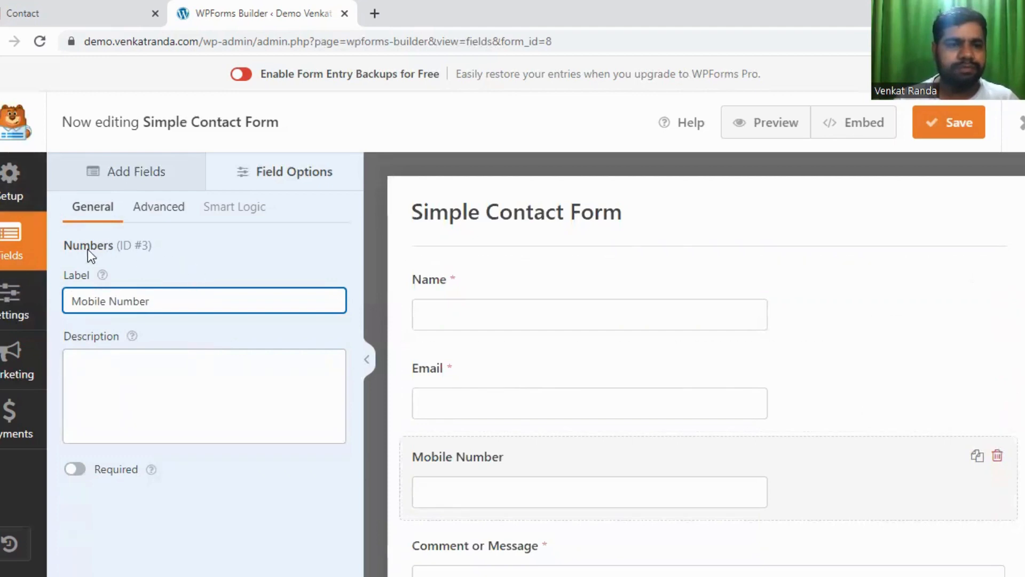
left_click(11, 299)
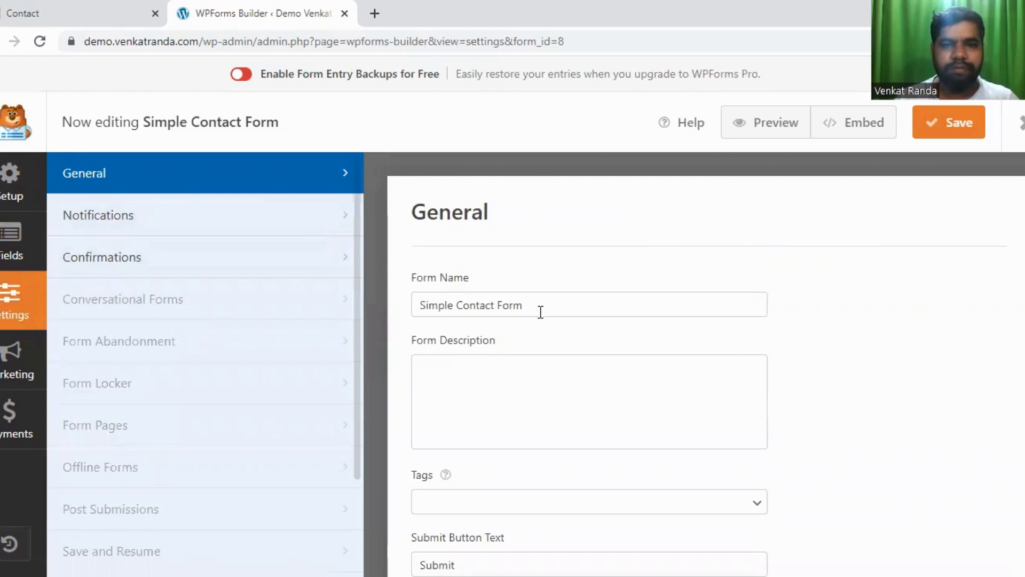
left_click_drag(540, 312, 342, 305)
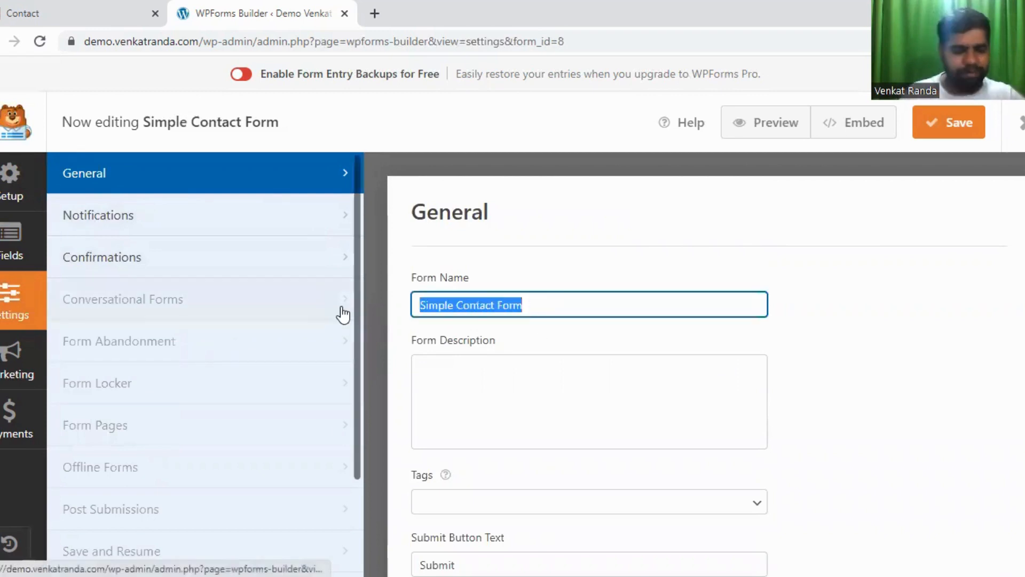
type("Contact Z")
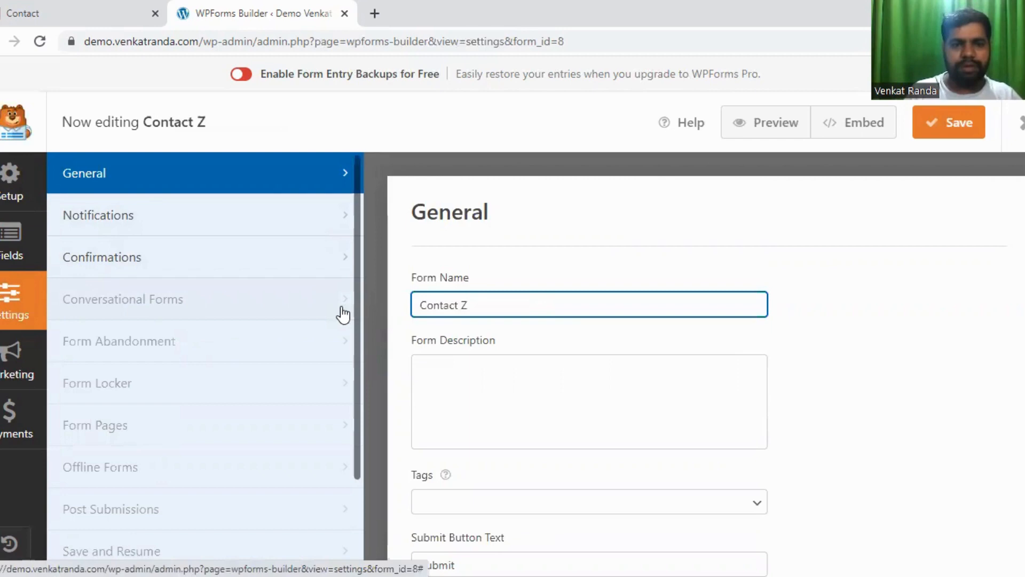
key("BackSpace")
type("Form")
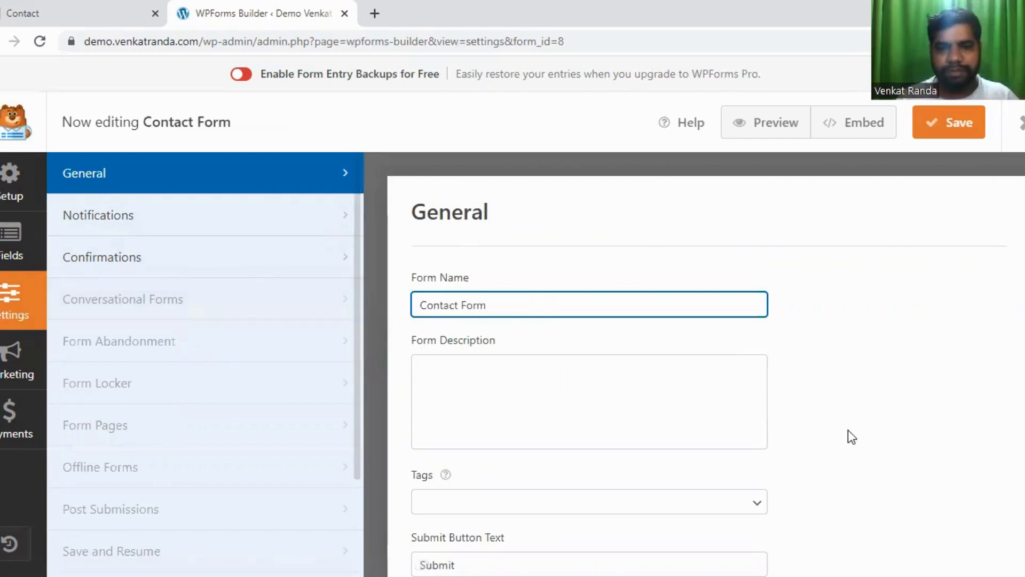
Try the submit button text "Contact Us" and restore it to "Submit".
scroll(848, 430, "down", 3)
scroll(847, 430, "down", 2)
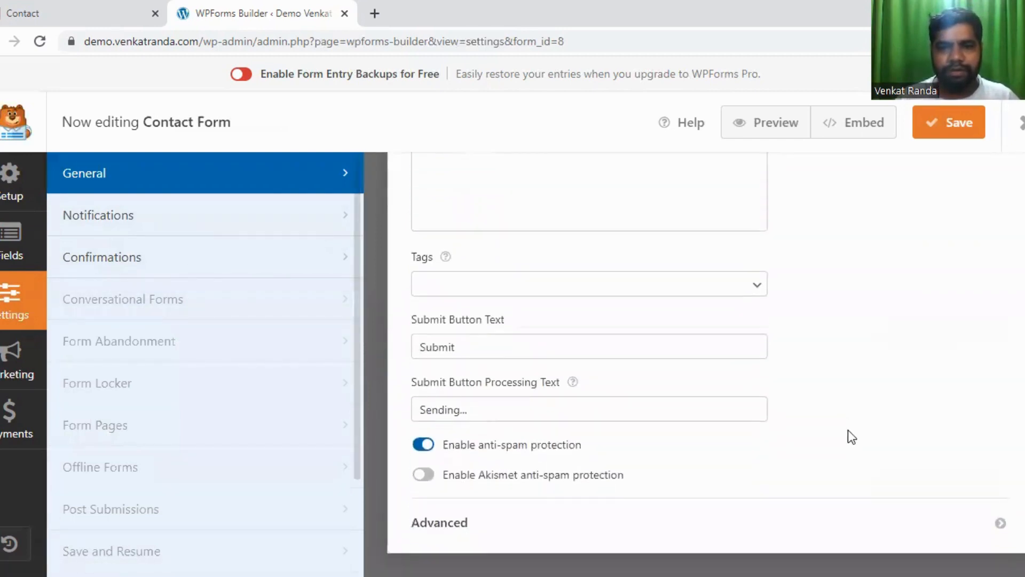
left_click_drag(503, 350, 396, 350)
type("Contact U")
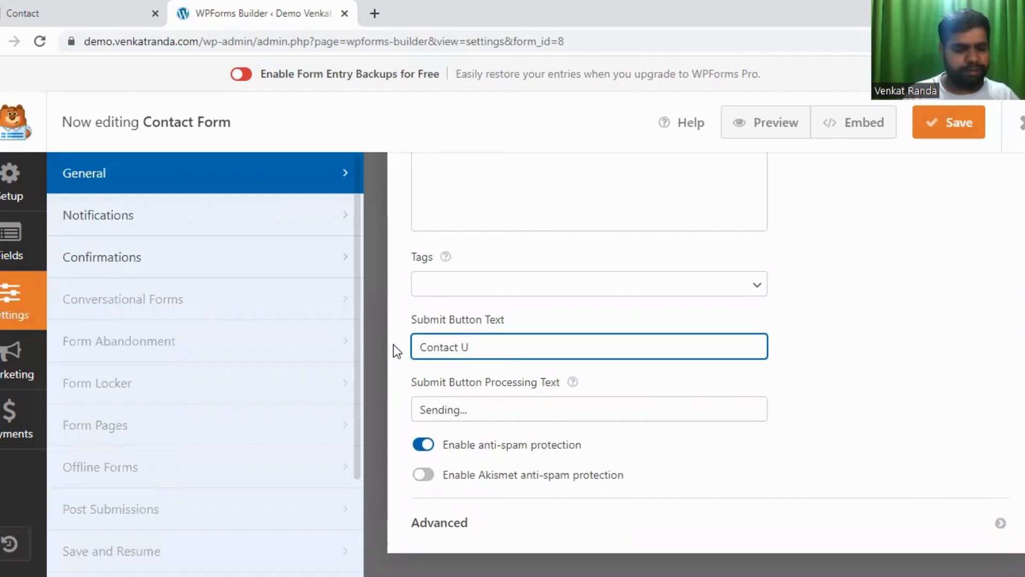
type("s")
key("BackSpace")
key("BackSpace")
key("BackSpace")
key("BackSpace")
key("BackSpace")
key("BackSpace")
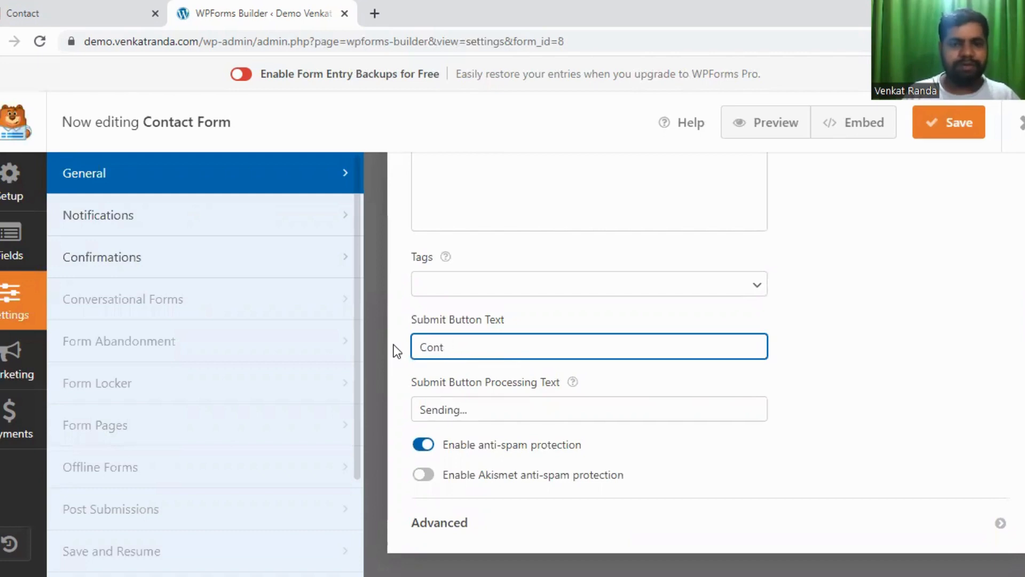
key("BackSpace")
key("BackSpace")
key("BackSpace")
key("BackSpace")
type("Su")
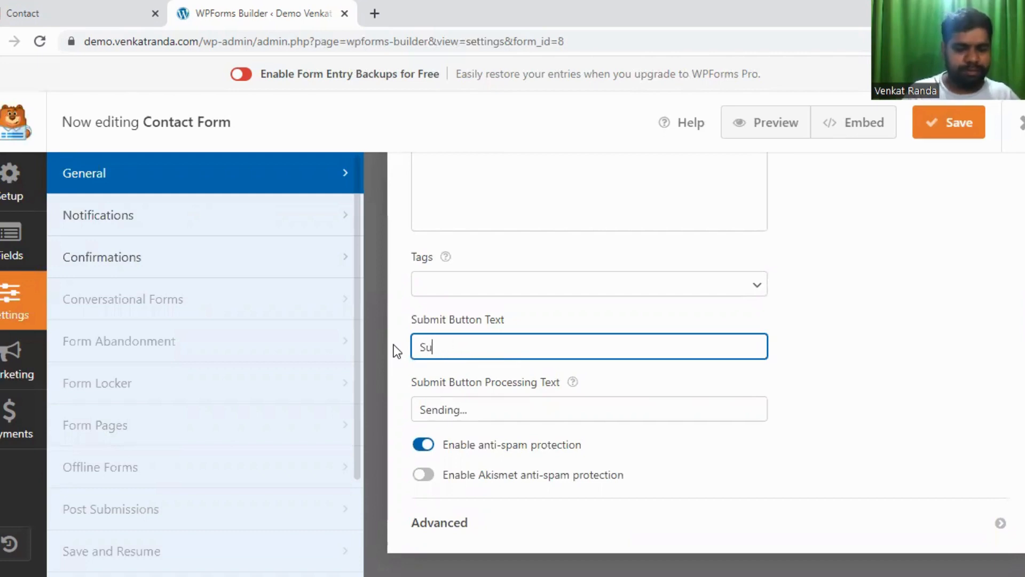
type("bmit")
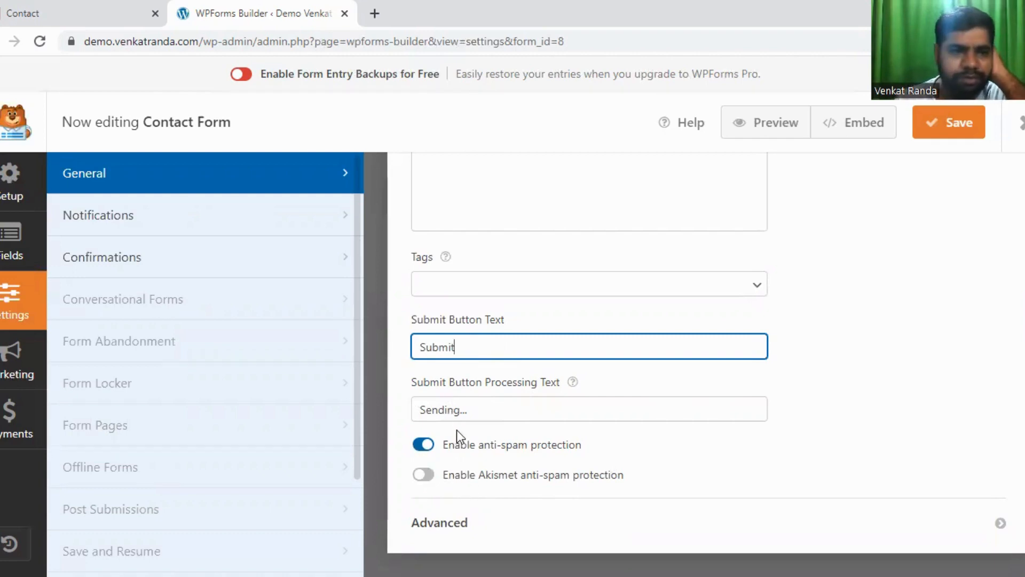
Open the form's notification settings and examine the default notification's recipient, subject and sender fields.
left_click(171, 226)
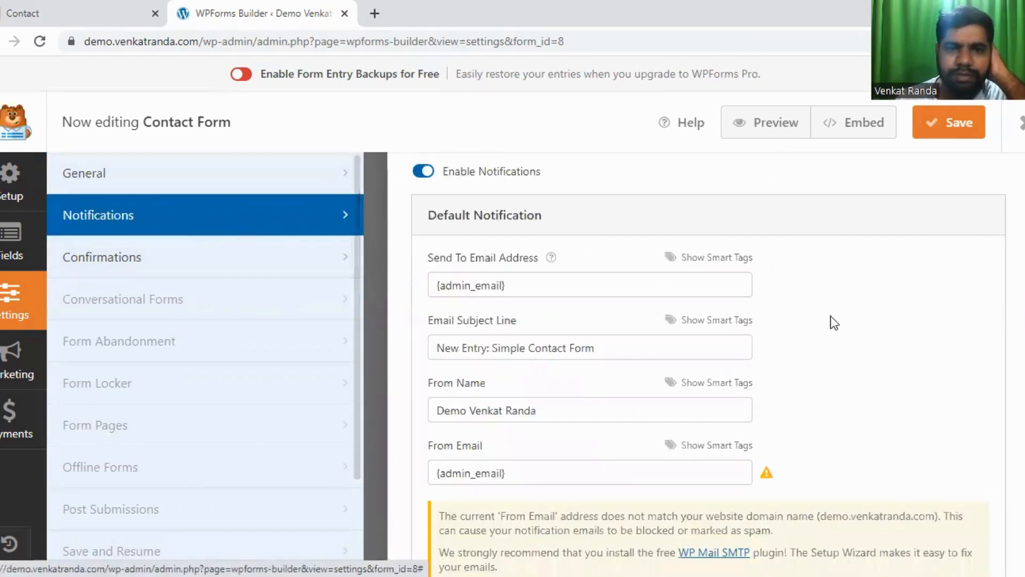
scroll(560, 295, "down", 3)
scroll(560, 294, "up", 7)
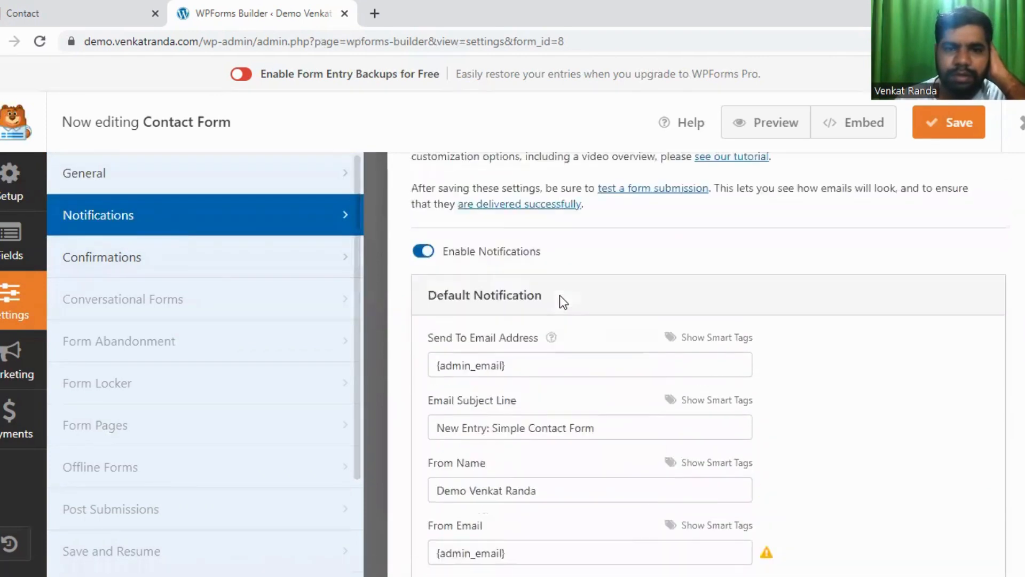
scroll(561, 294, "down", 6)
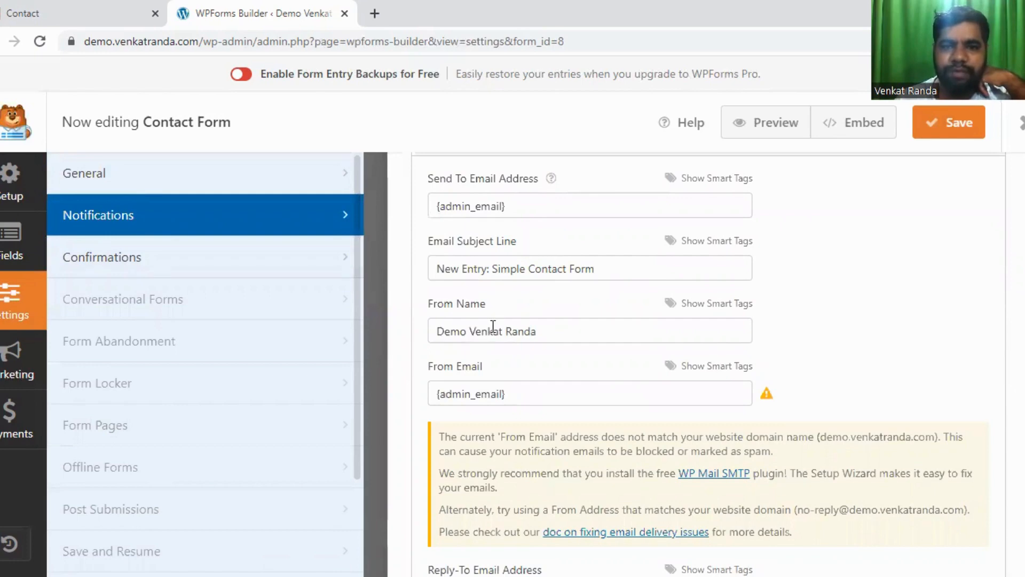
scroll(523, 361, "up", 2)
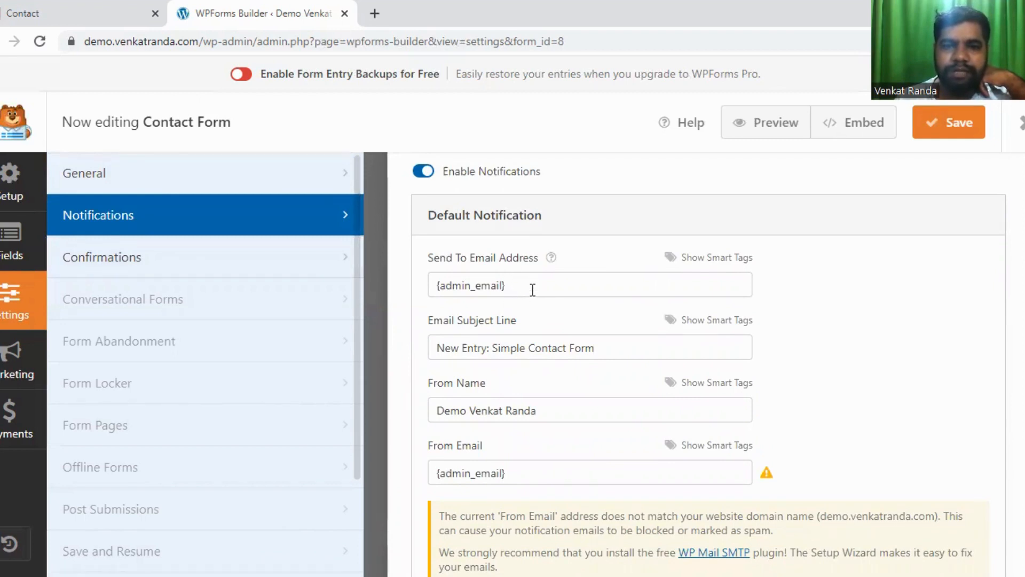
scroll(532, 289, "down", 2)
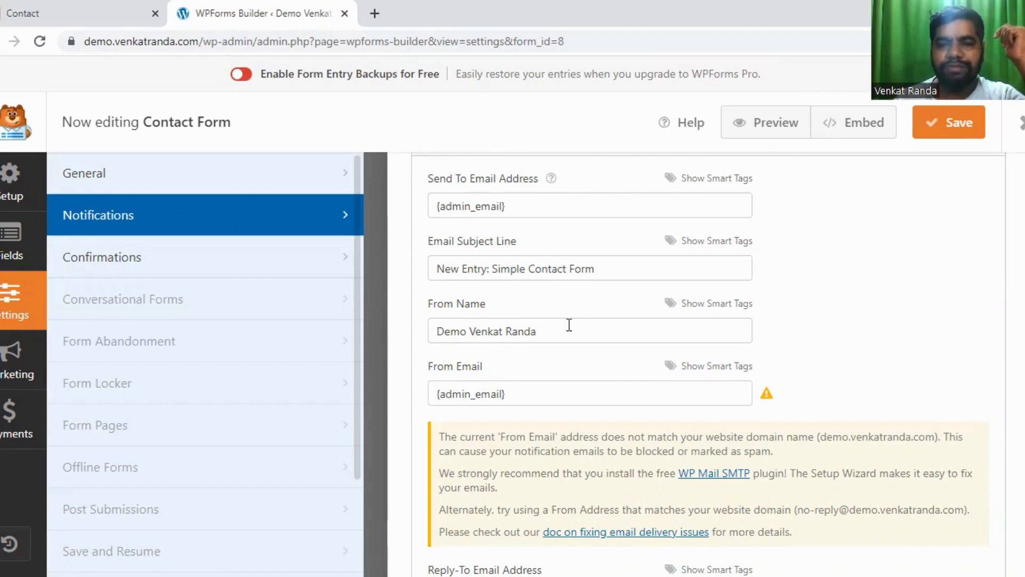
scroll(560, 327, "down", 1)
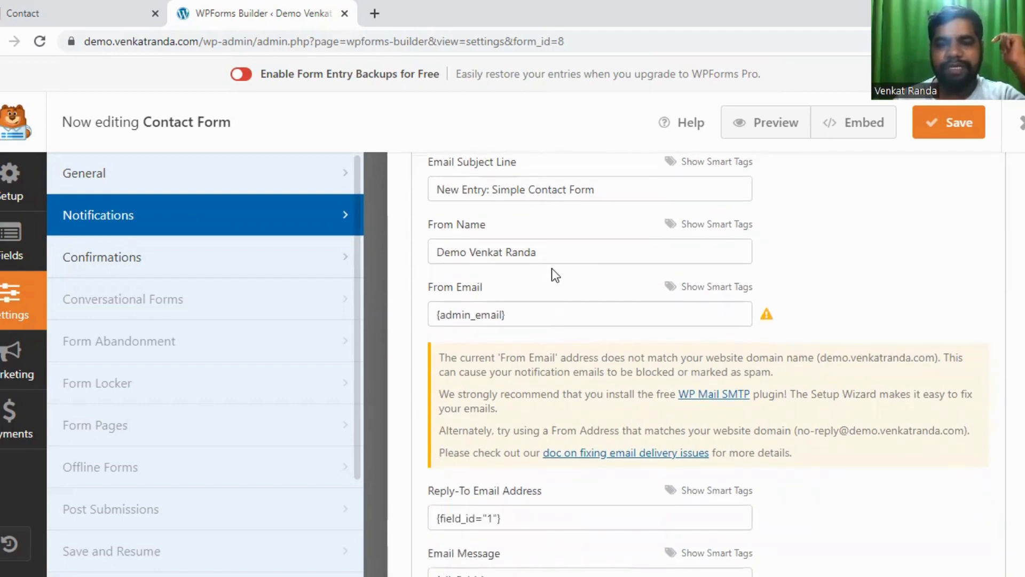
Replace the default notification's From Name with only the smart tag of the form's Name field.
left_click(713, 227)
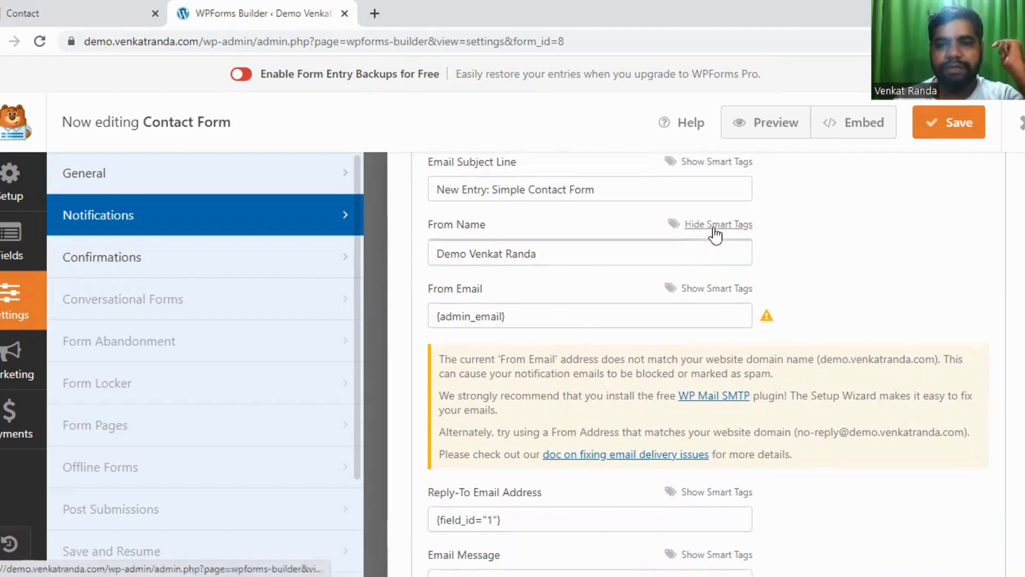
left_click(465, 283)
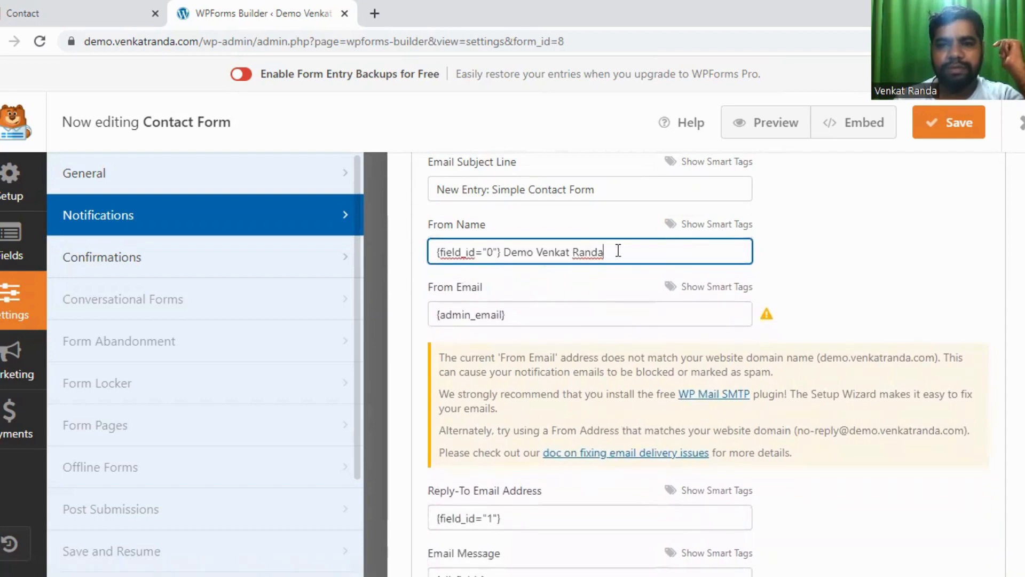
left_click_drag(618, 249, 399, 254)
key("BackSpace")
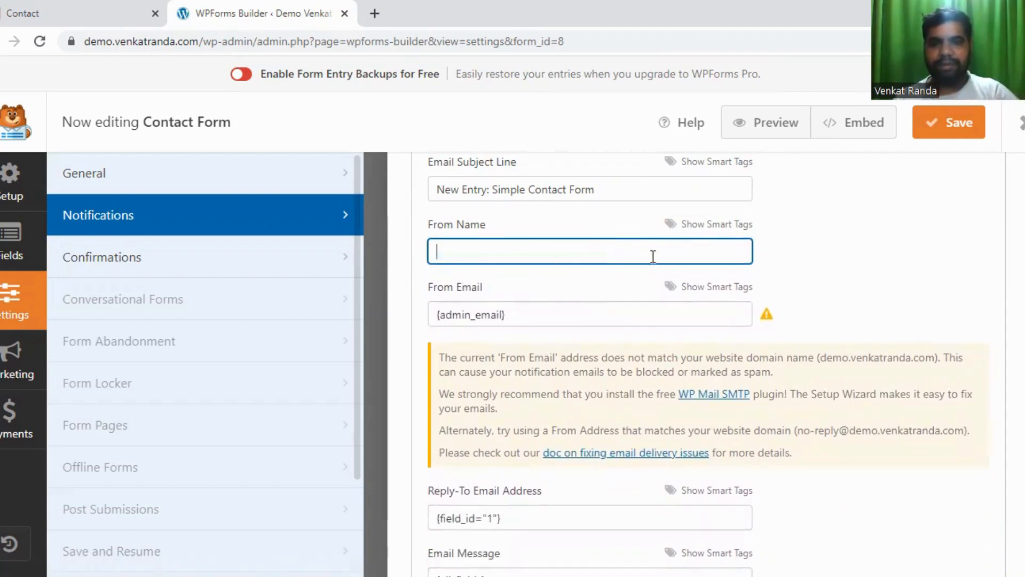
left_click(700, 226)
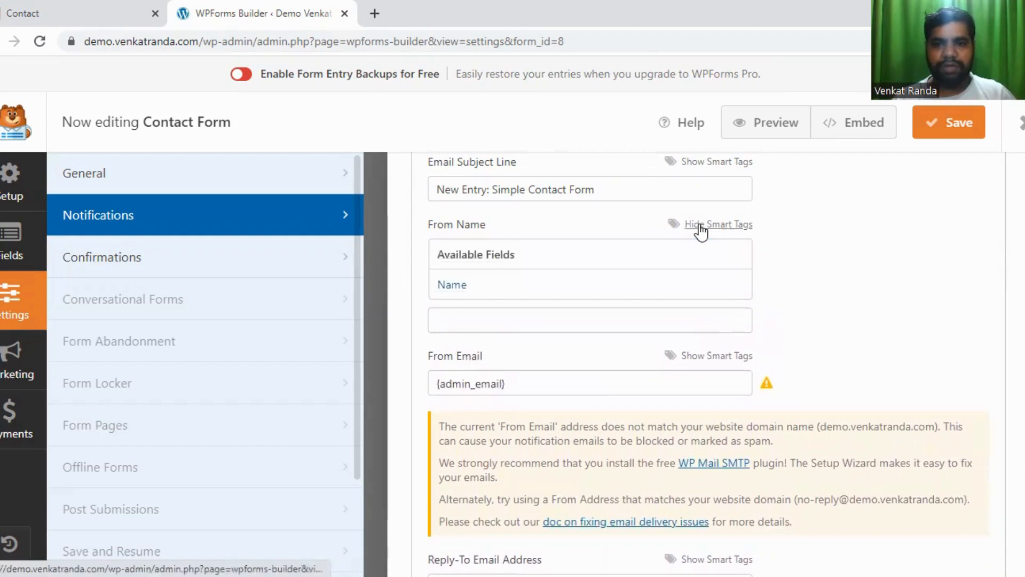
left_click(454, 284)
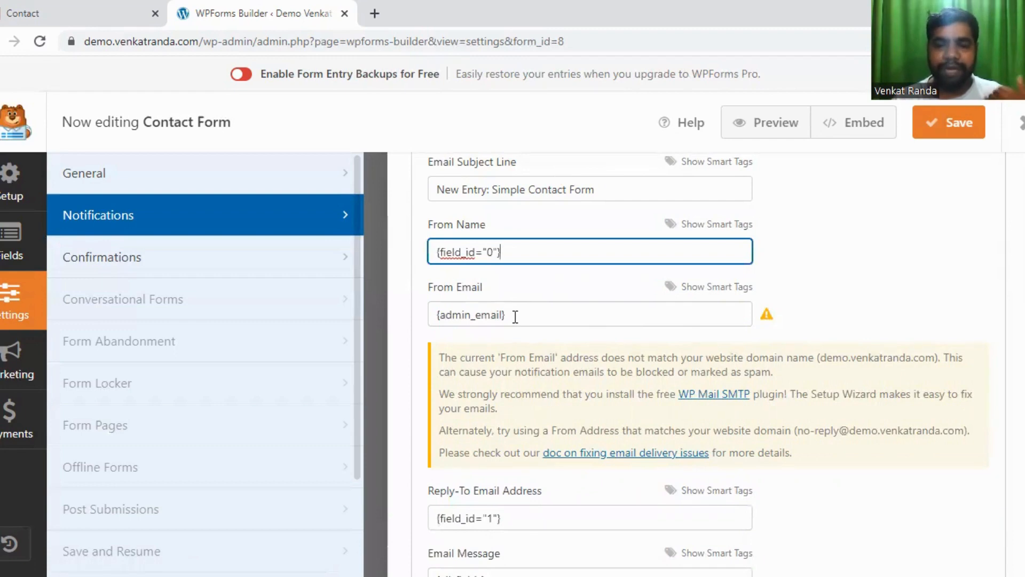
Replace the notification's From Email with the smart tag of the form's Email field.
left_click_drag(515, 317, 427, 308)
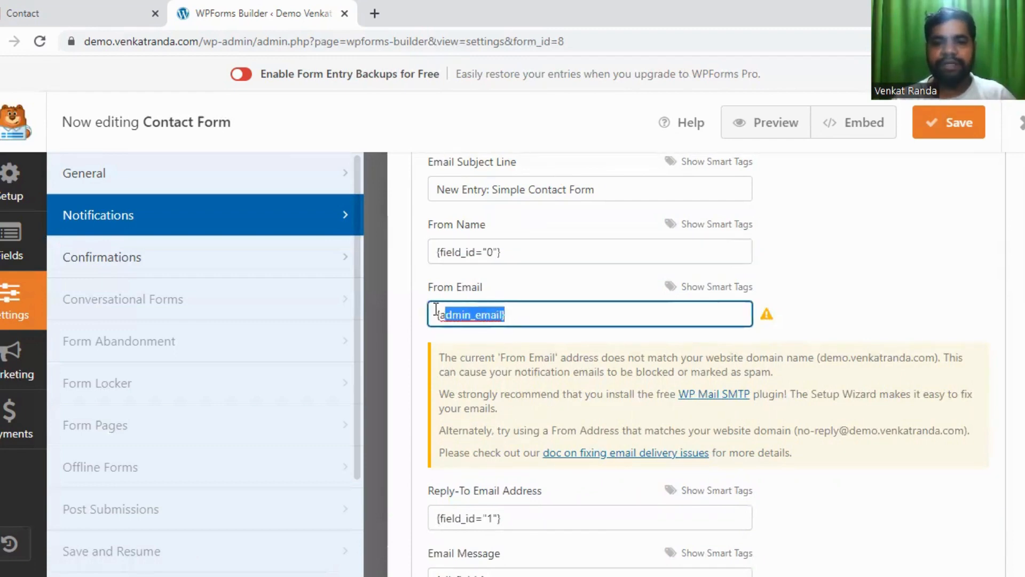
key("BackSpace")
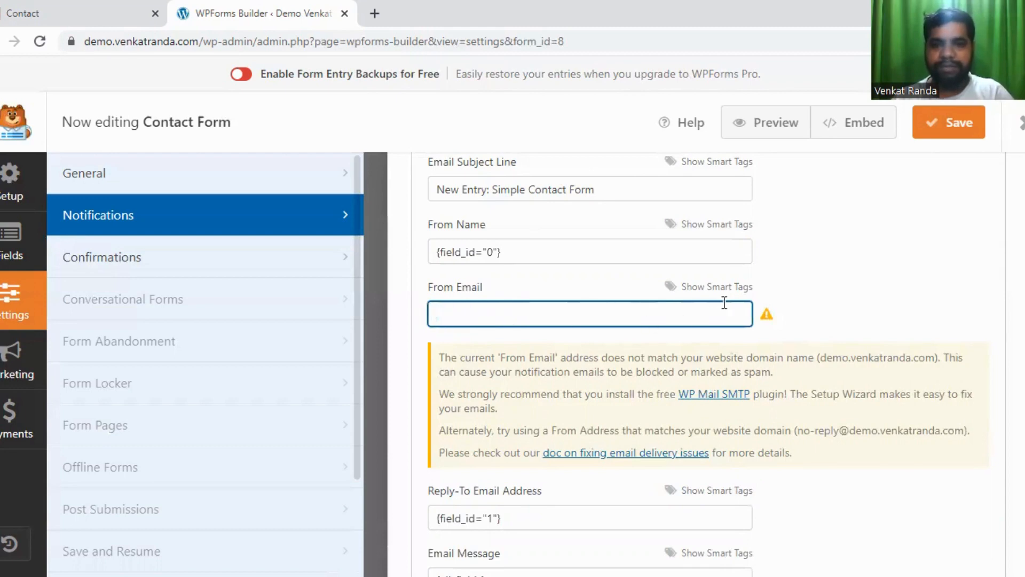
left_click(717, 287)
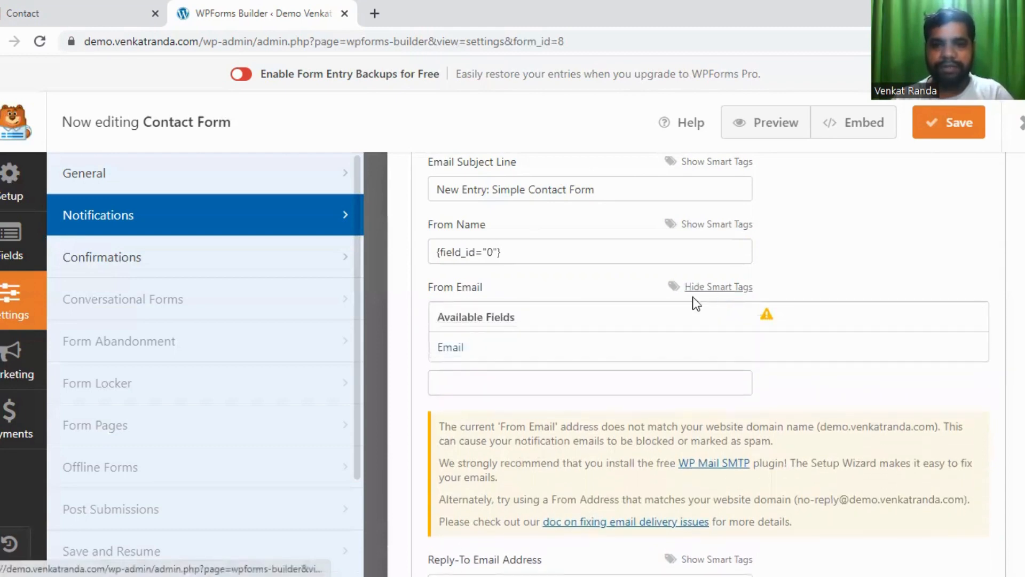
left_click(454, 348)
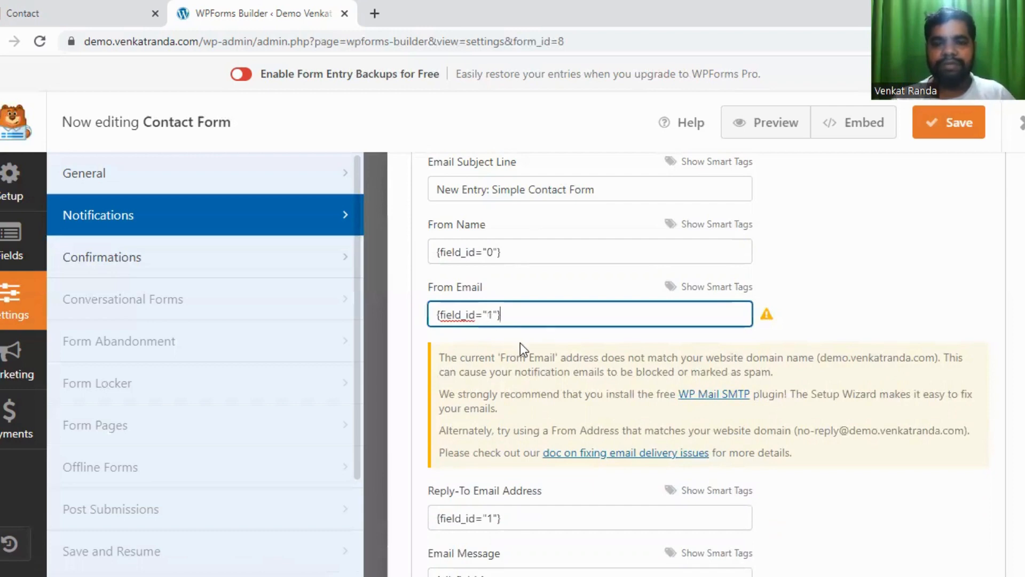
scroll(524, 343, "up", 3)
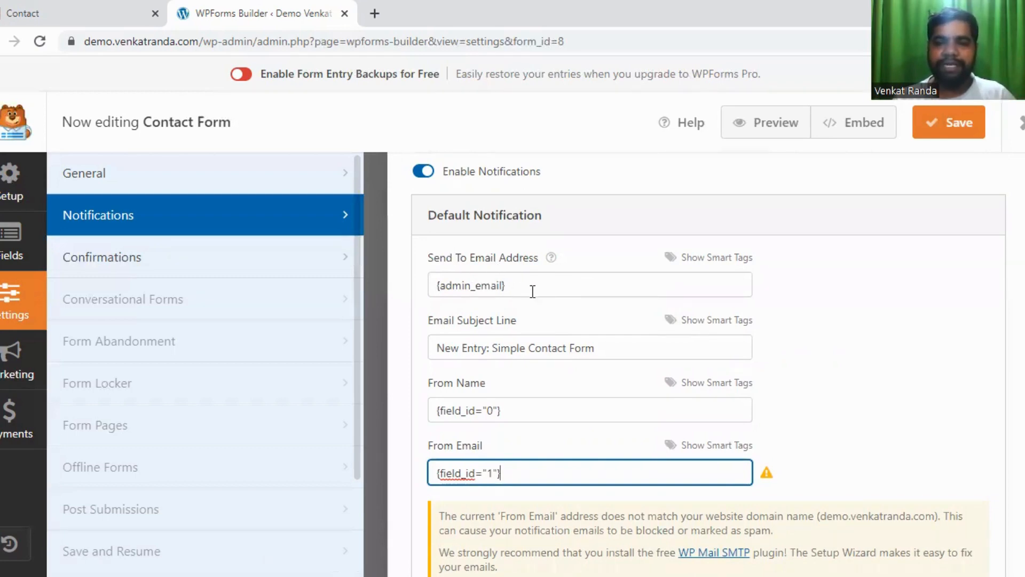
Clear the notification's Reply-To Email Address and reinsert the Email field's smart tag.
scroll(515, 276, "down", 3)
scroll(514, 277, "down", 3)
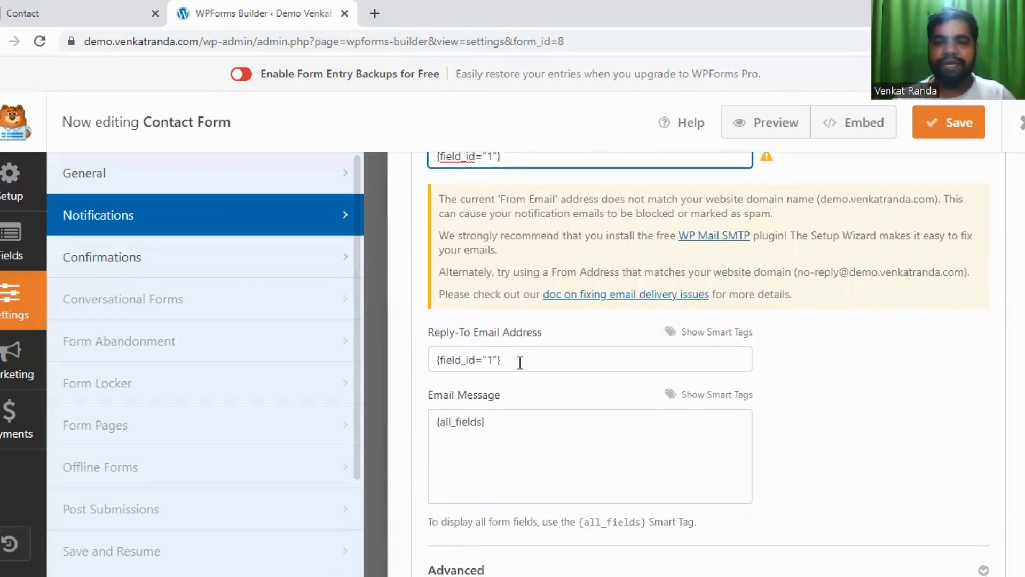
scroll(518, 360, "down", 1)
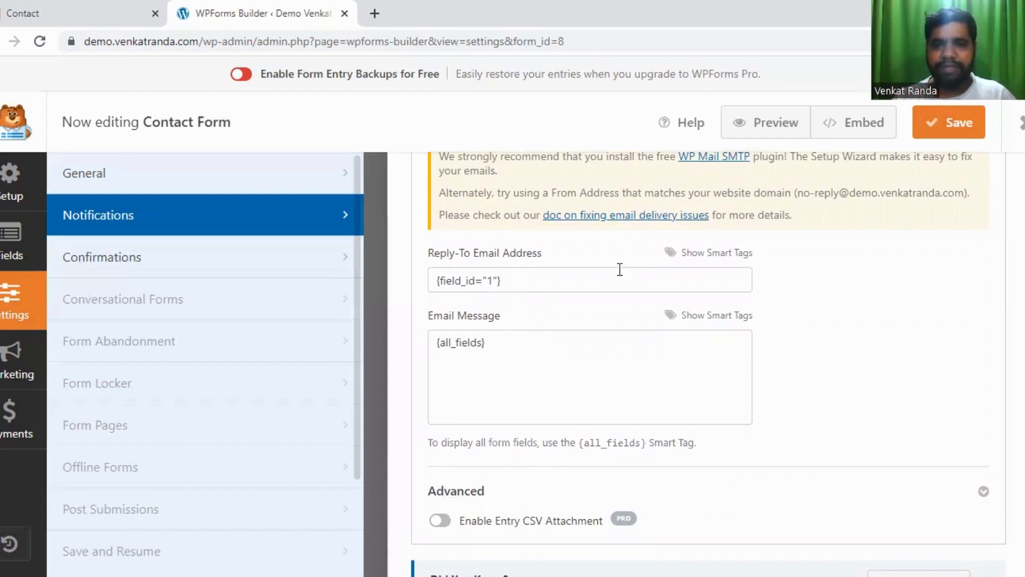
left_click(713, 254)
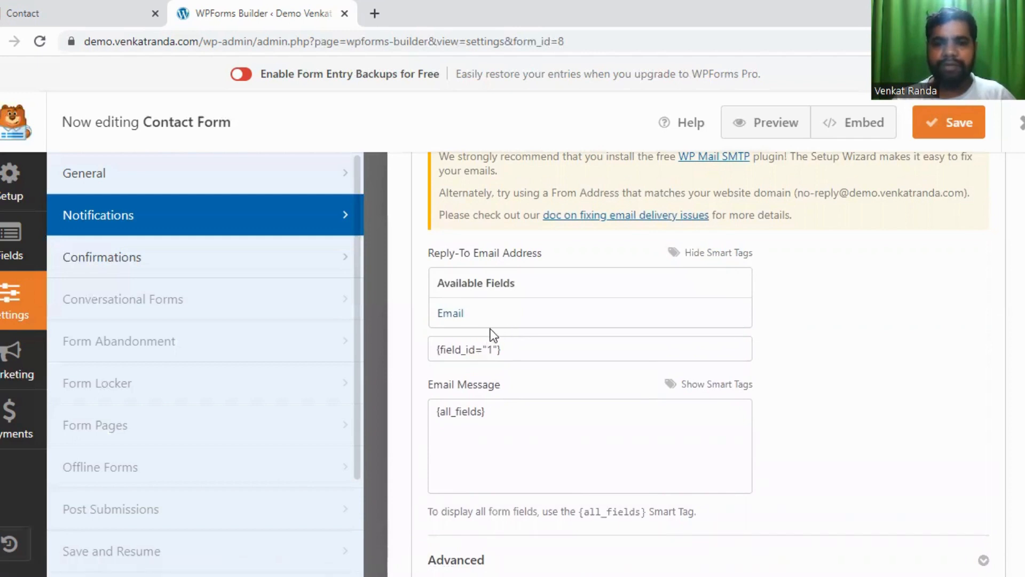
left_click(701, 255)
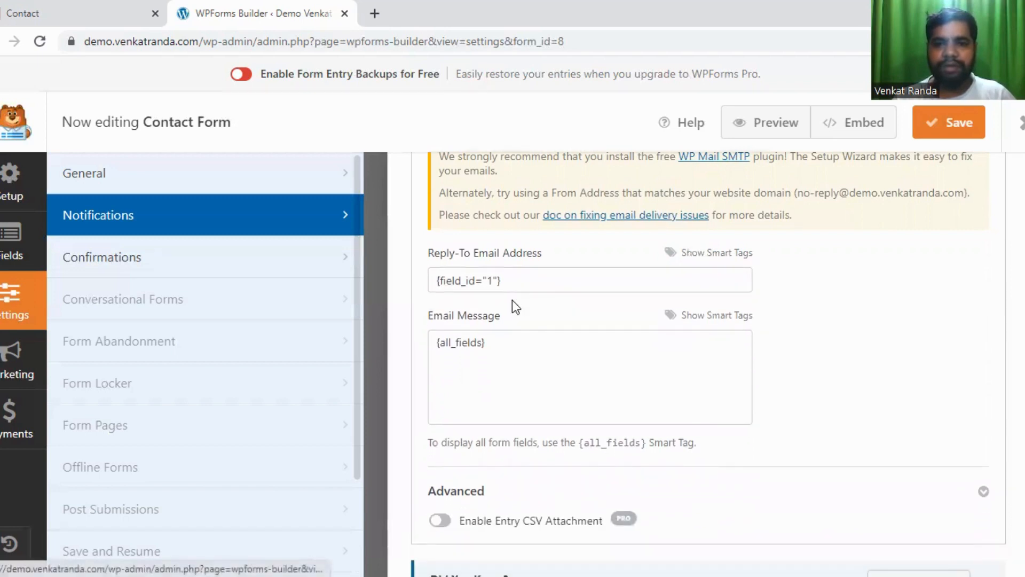
left_click_drag(511, 281, 399, 283)
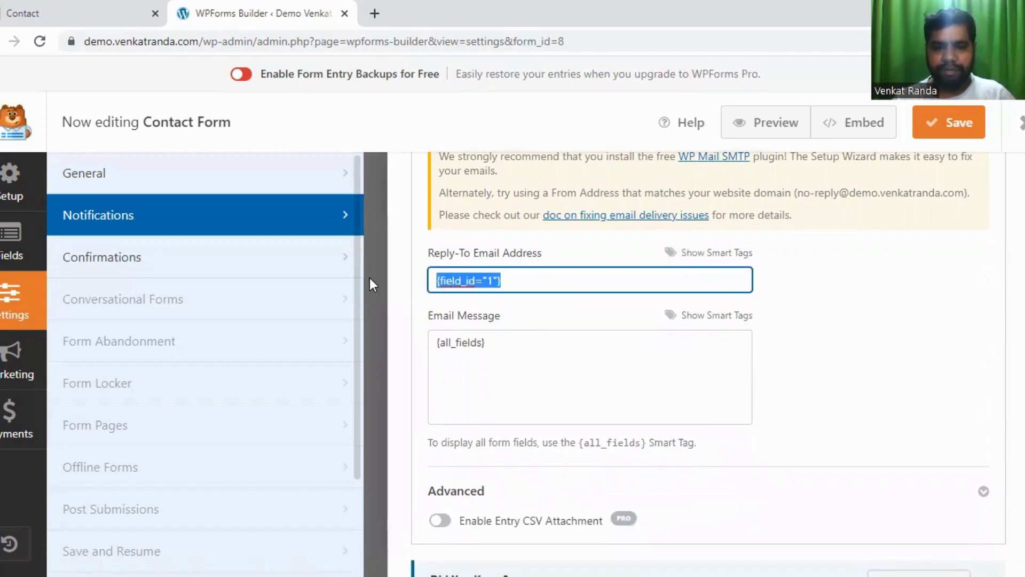
key("BackSpace")
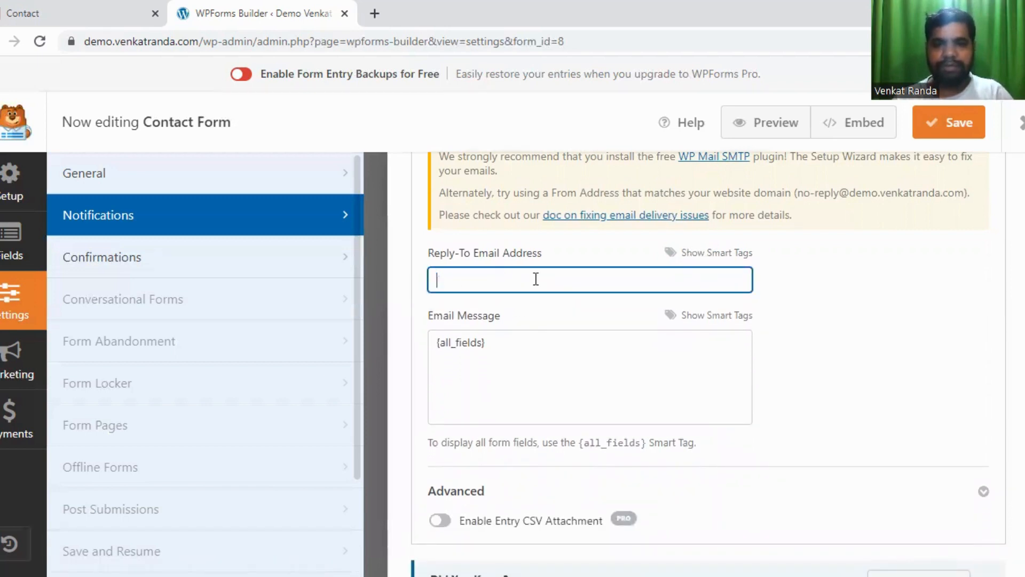
left_click(698, 256)
left_click(480, 314)
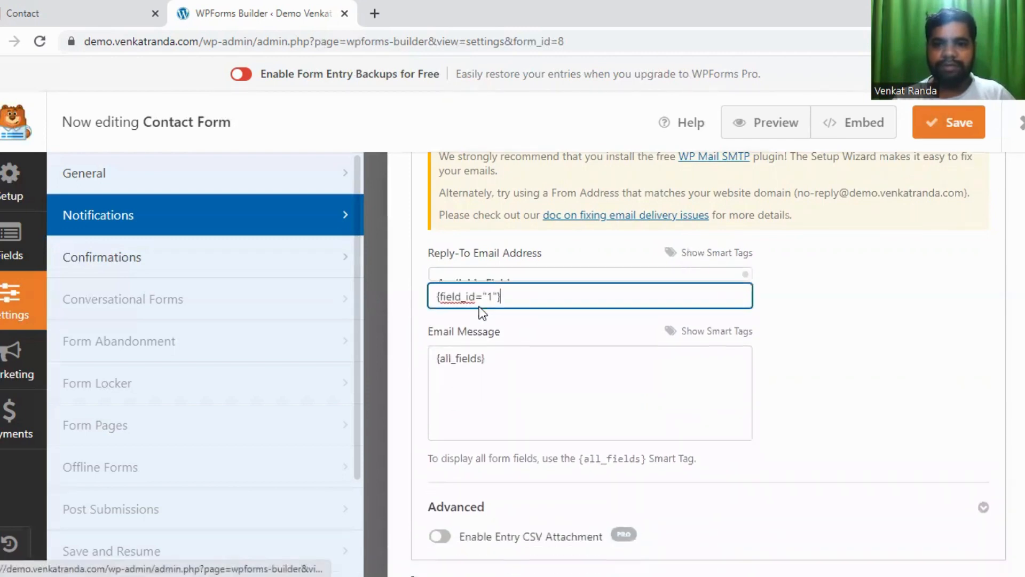
left_click(819, 370)
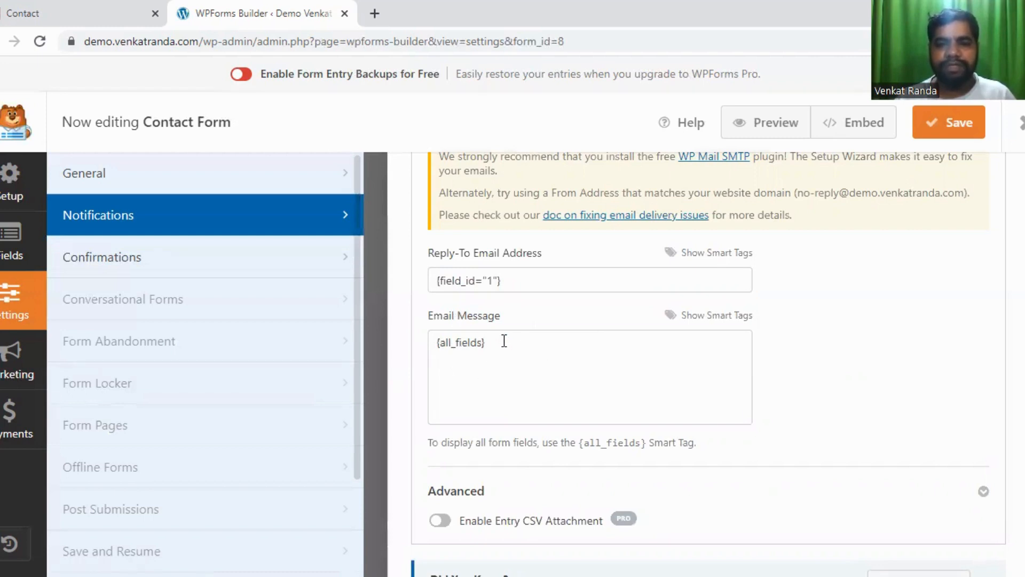
Copy the {all_fields} smart tag from the default notification's Email Message and clear the message.
left_click_drag(501, 340, 377, 341)
key("ctrl+c")
key("BackSpace")
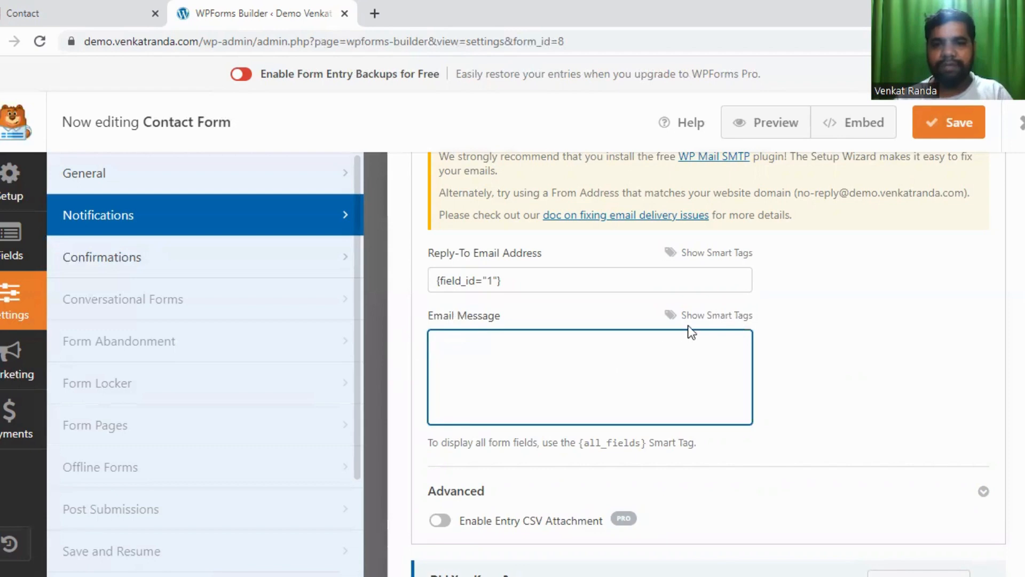
Examine the list of smart tags available for the notification's Email Message, from the form fields to the general tags.
left_click(710, 319)
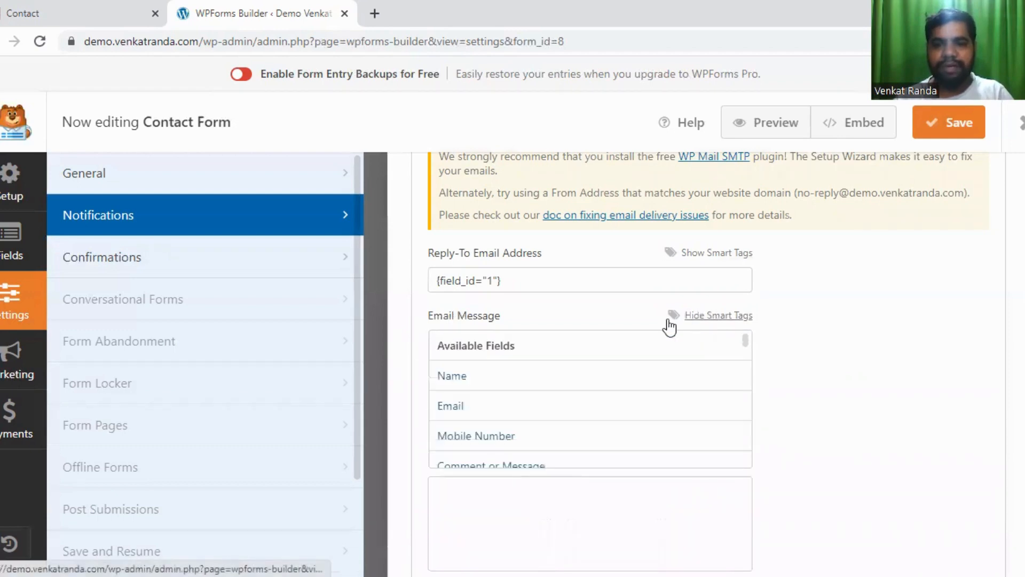
scroll(514, 401, "down", 2)
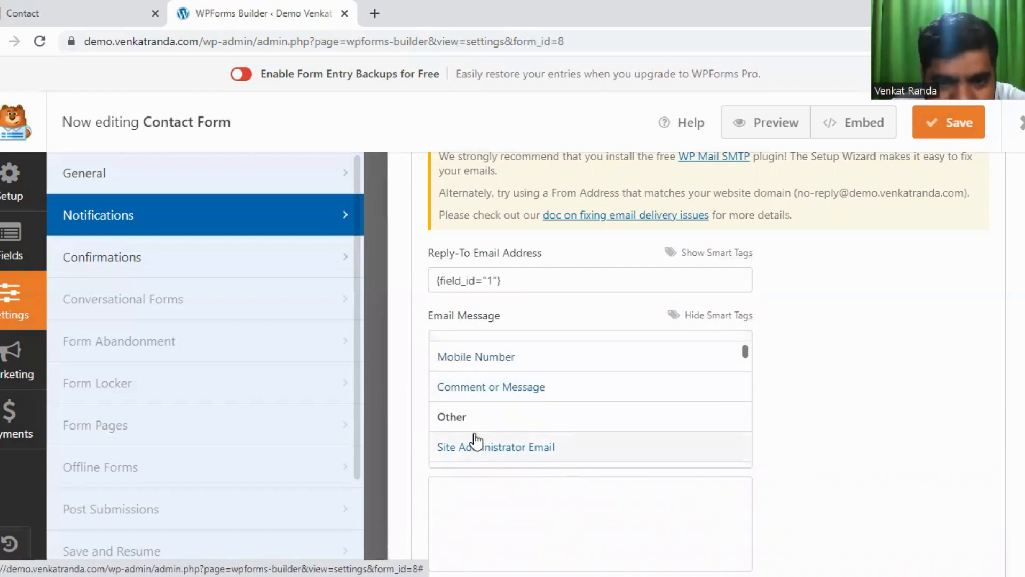
scroll(476, 424, "up", 2)
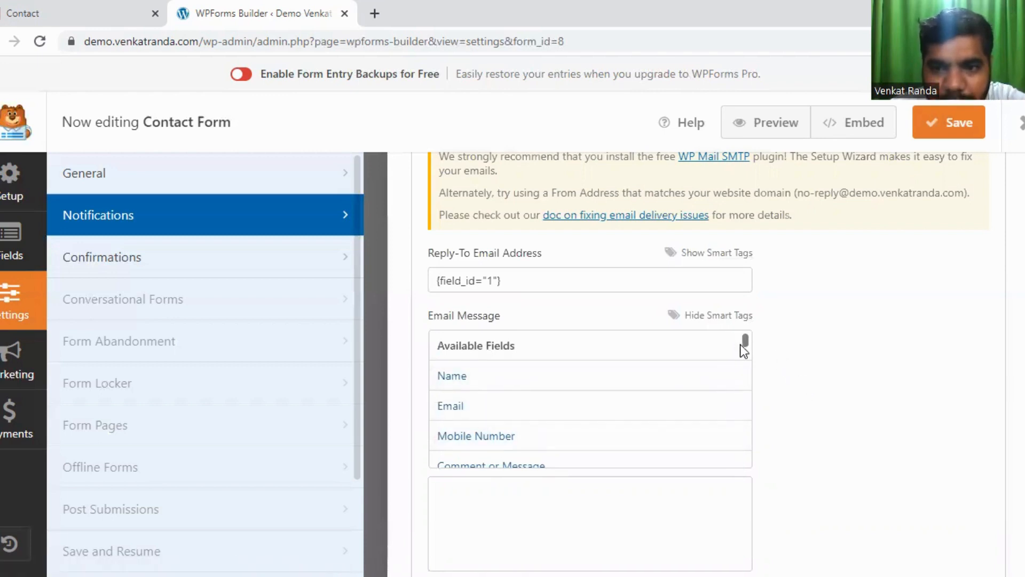
left_click_drag(742, 346, 747, 464)
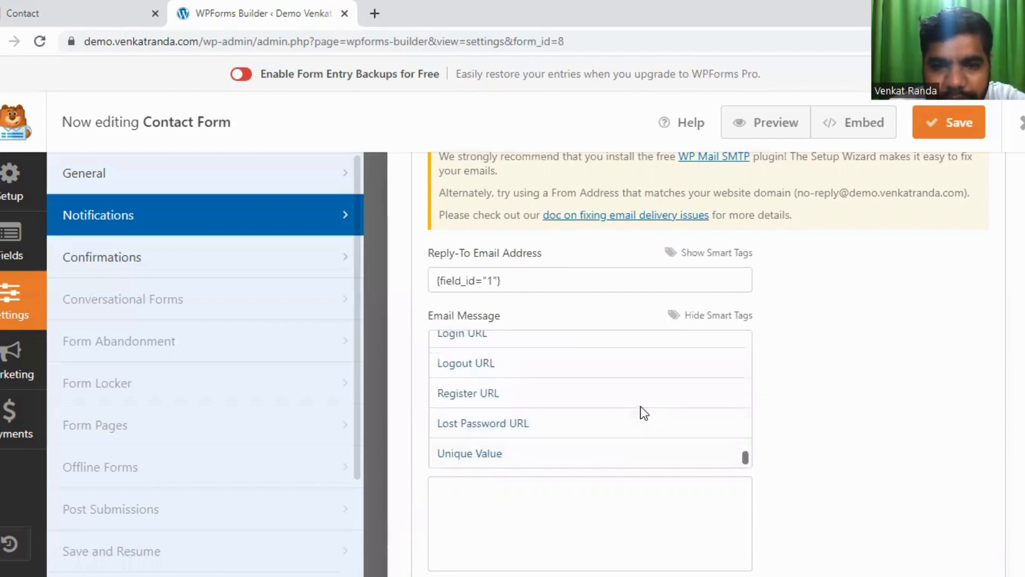
scroll(641, 407, "down", 1)
scroll(605, 379, "up", 1)
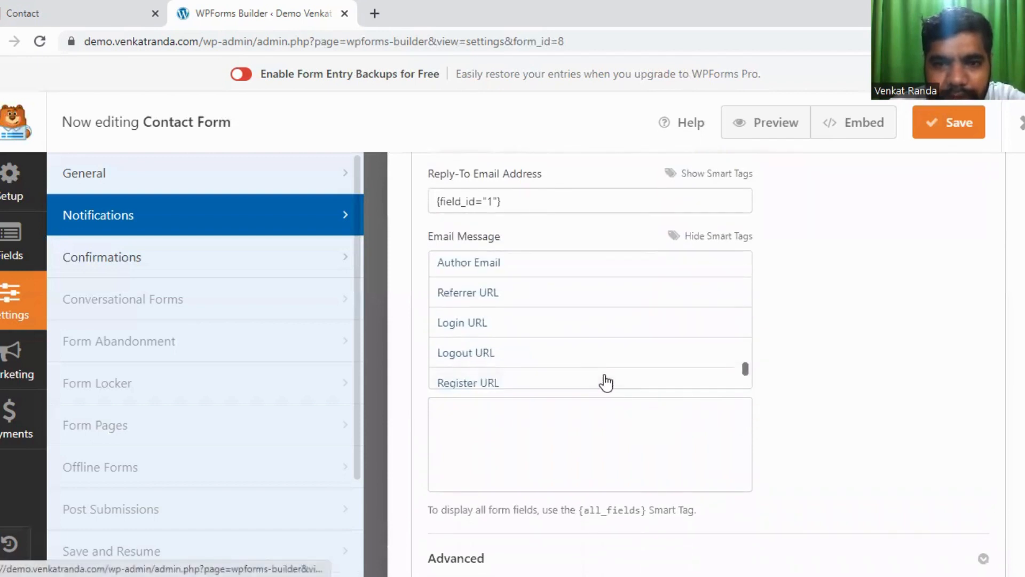
scroll(605, 383, "up", 4)
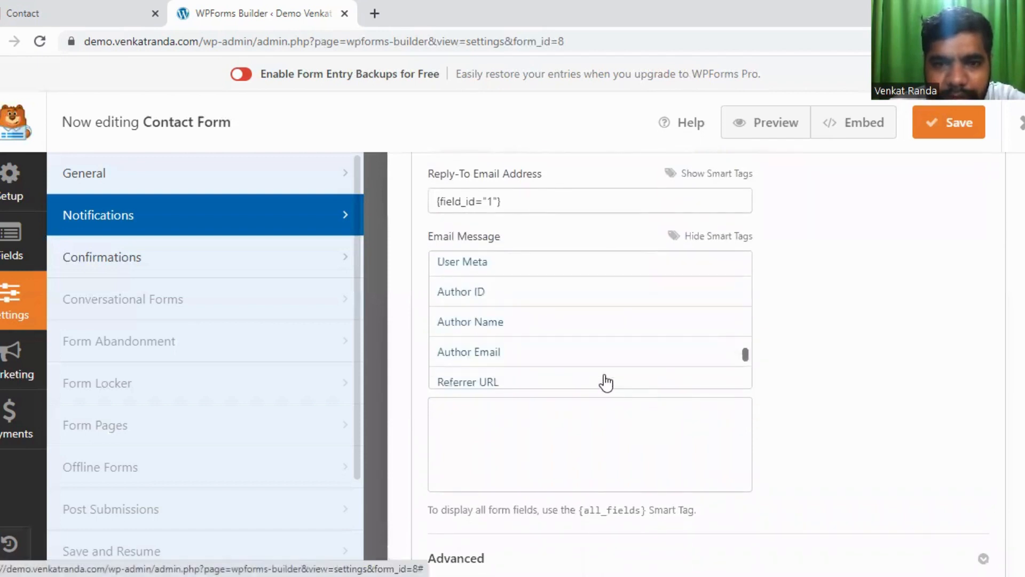
scroll(605, 382, "up", 5)
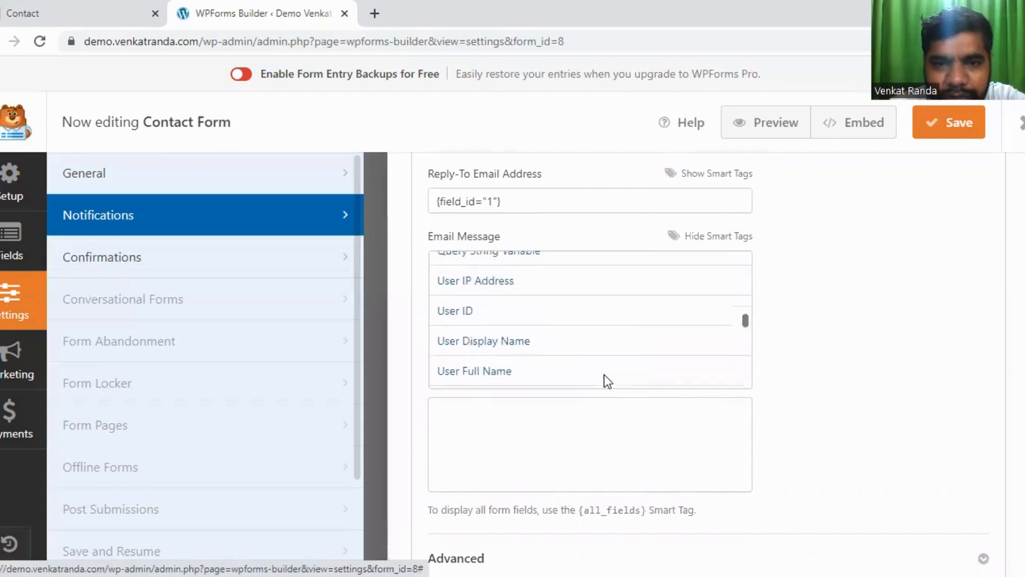
scroll(605, 382, "up", 2)
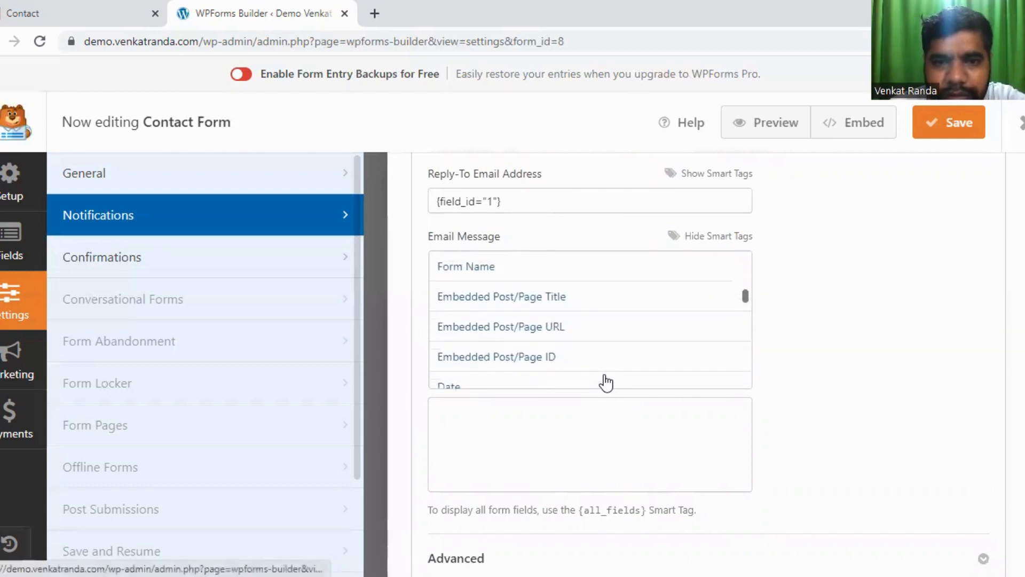
scroll(605, 382, "up", 2)
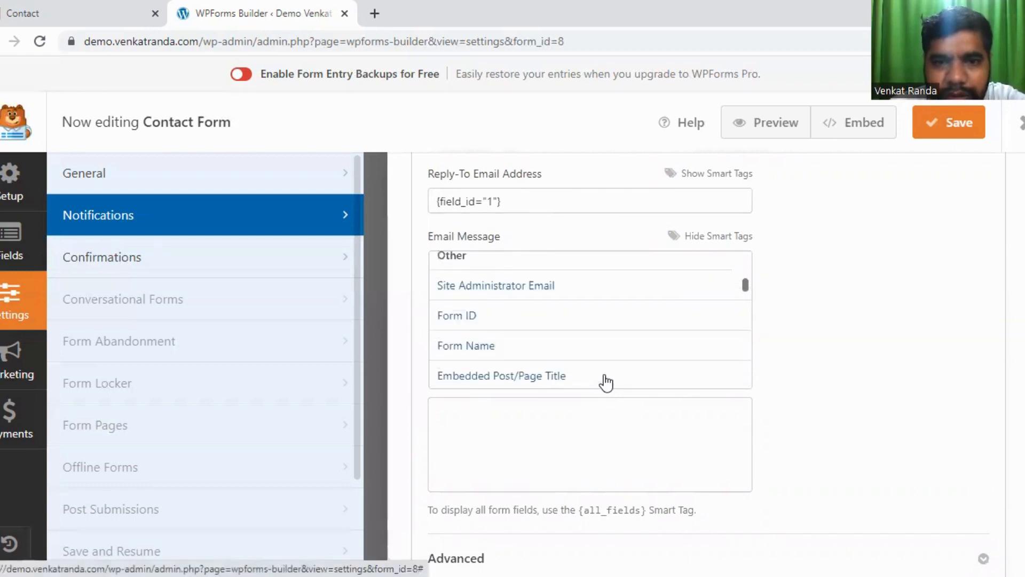
scroll(605, 382, "up", 2)
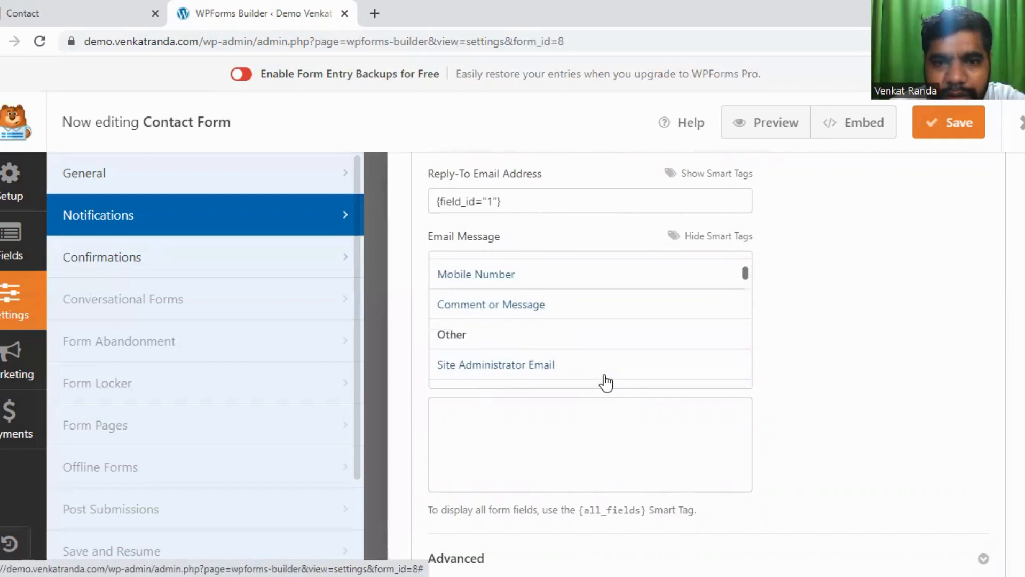
scroll(605, 382, "up", 2)
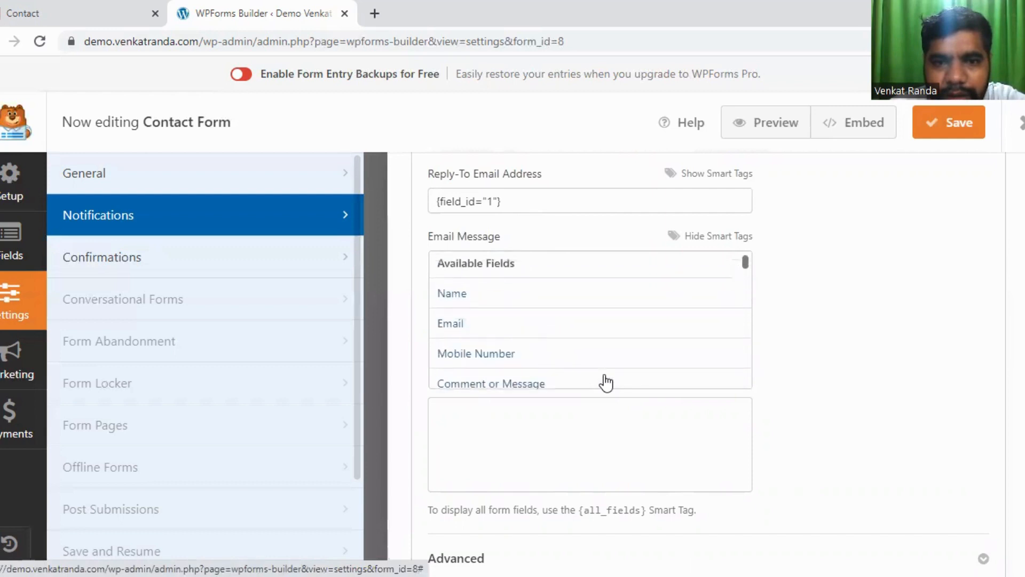
scroll(606, 382, "down", 2)
scroll(607, 382, "up", 2)
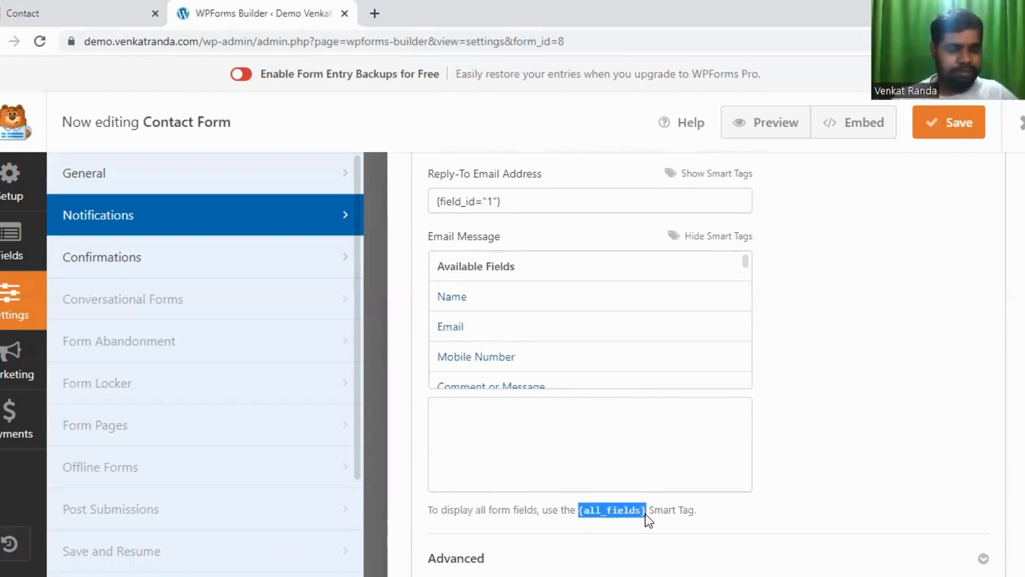
Hide the smart tag list and paste the {all_fields} smart tag back into the Email Message.
left_click(814, 370)
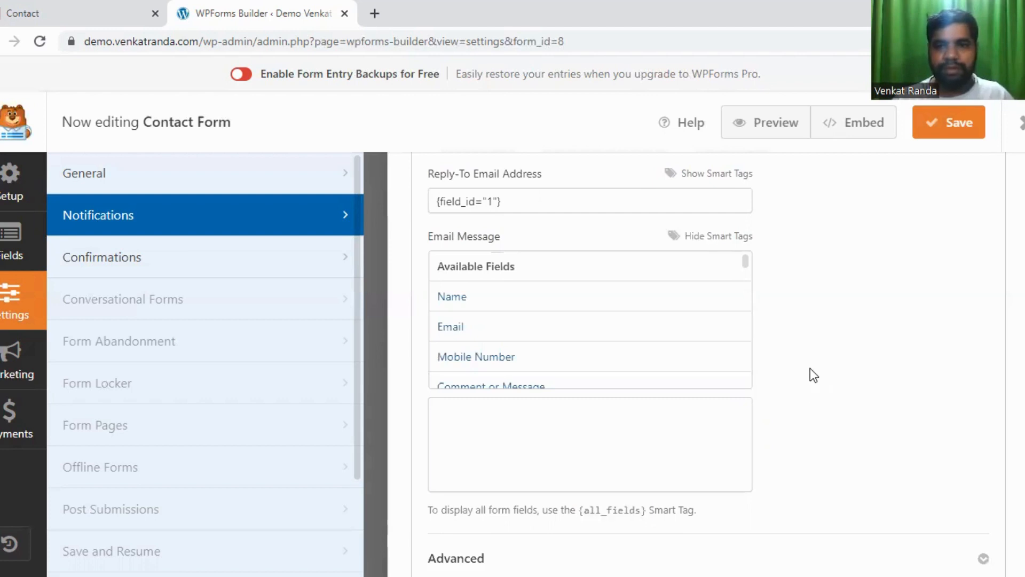
left_click(716, 237)
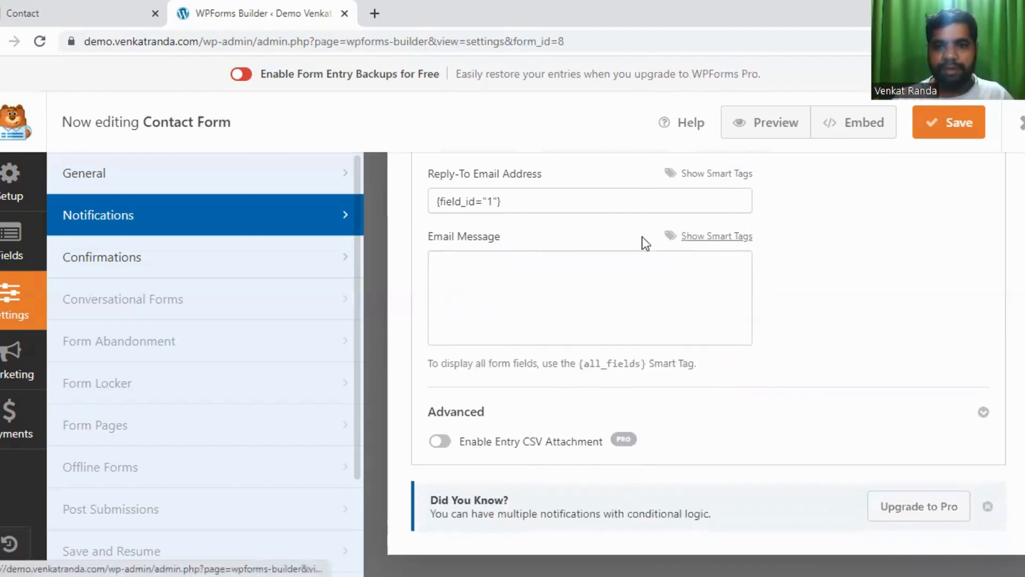
left_click(563, 263)
key("ctrl+v")
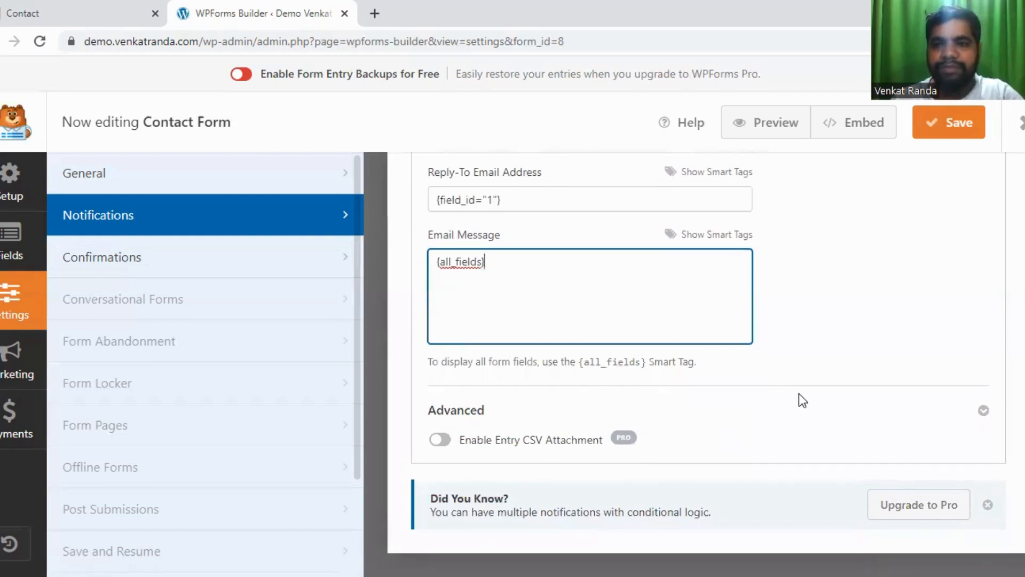
Open the form's Confirmations settings and examine the default confirmation's types, keeping Message selected.
scroll(799, 395, "up", 8)
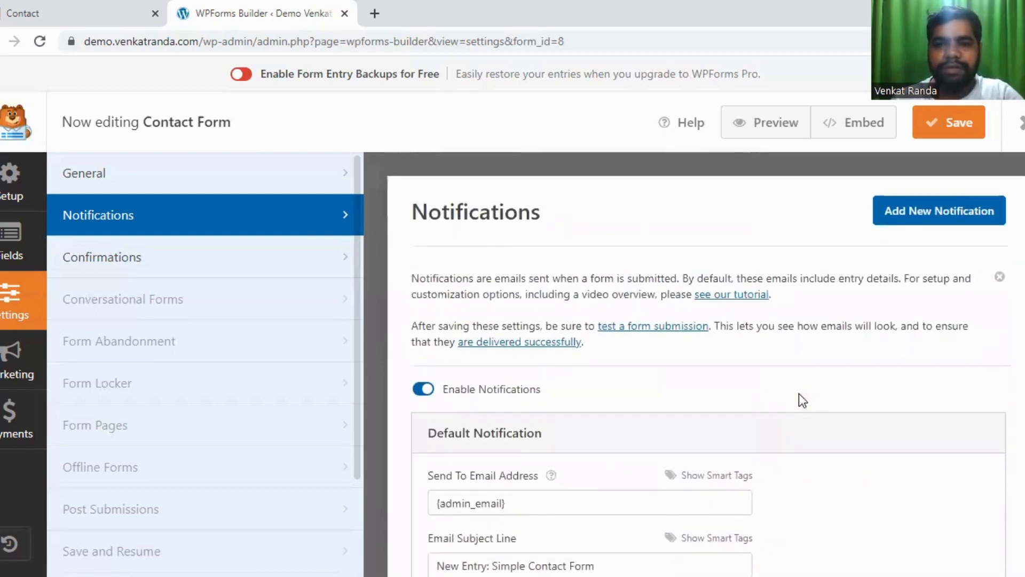
scroll(799, 394, "down", 5)
scroll(799, 394, "up", 5)
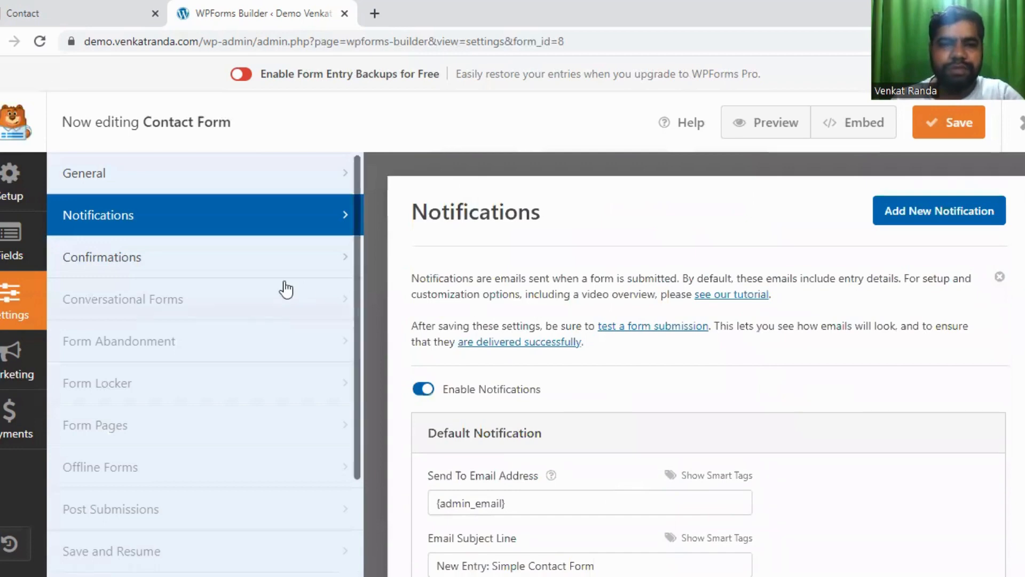
left_click(223, 262)
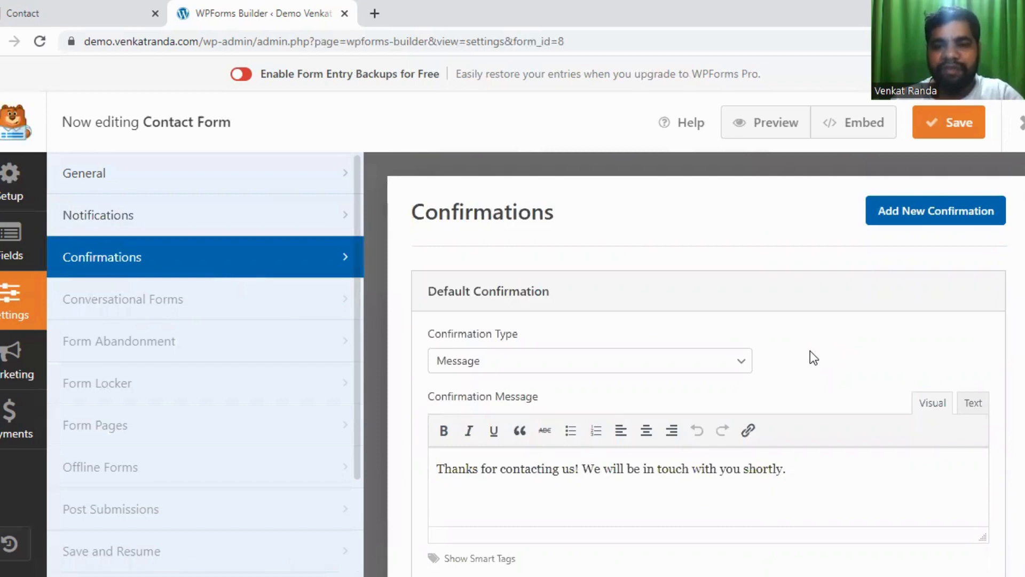
scroll(809, 350, "down", 2)
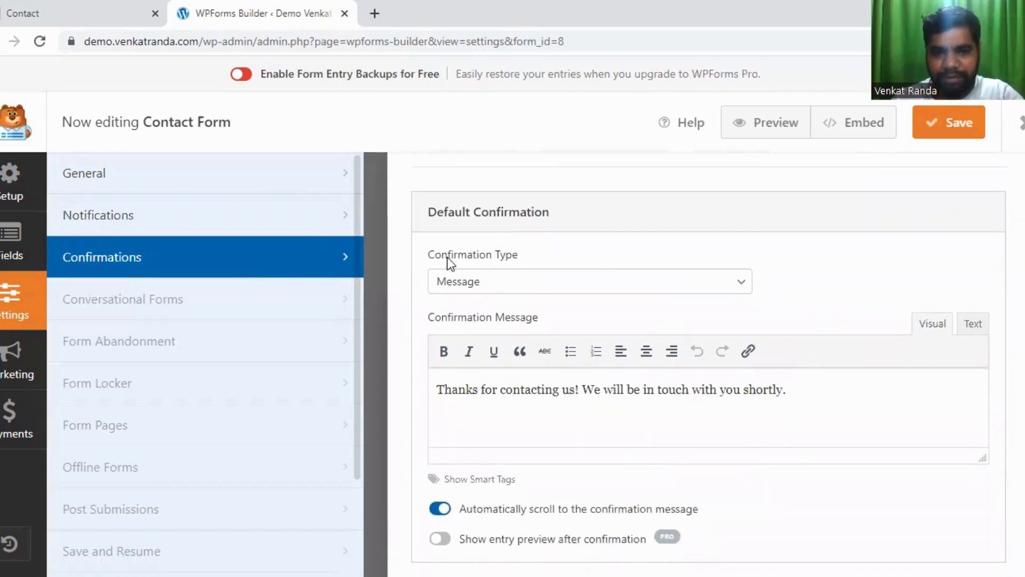
left_click(467, 292)
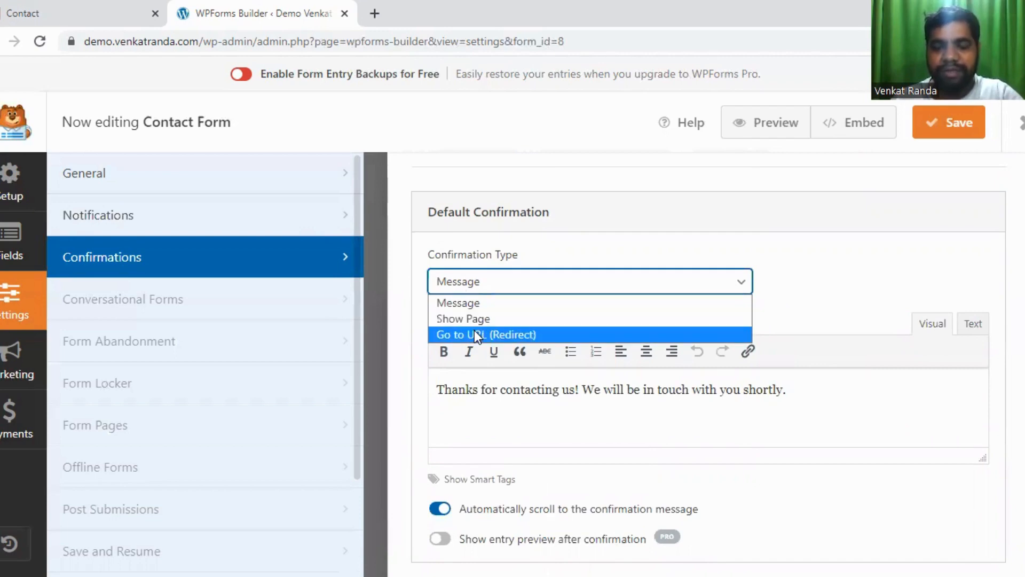
left_click(485, 304)
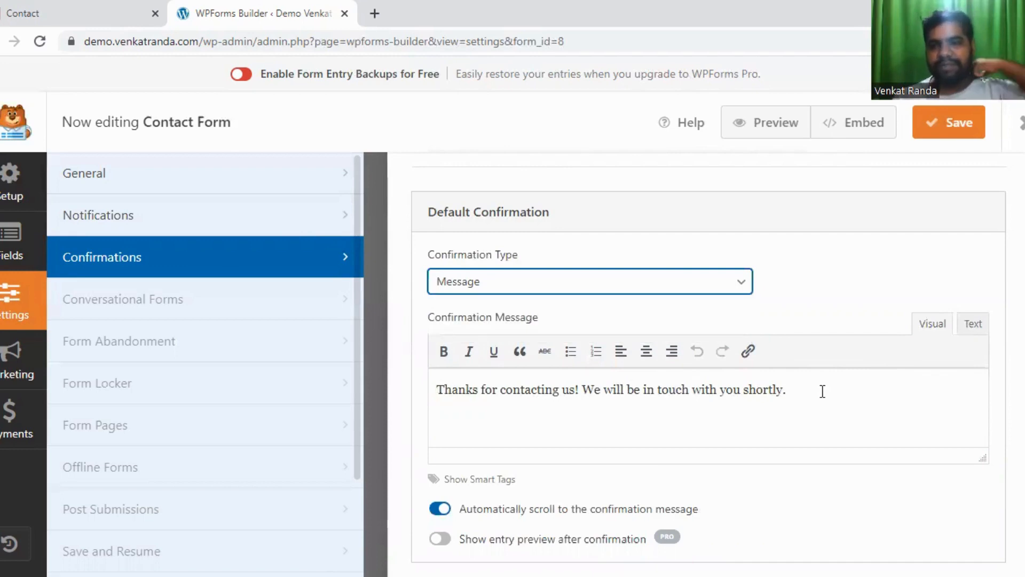
Try the Show Page and Go to URL (Redirect) confirmation types and return the Confirmation Type to Message.
left_click(487, 288)
left_click(479, 320)
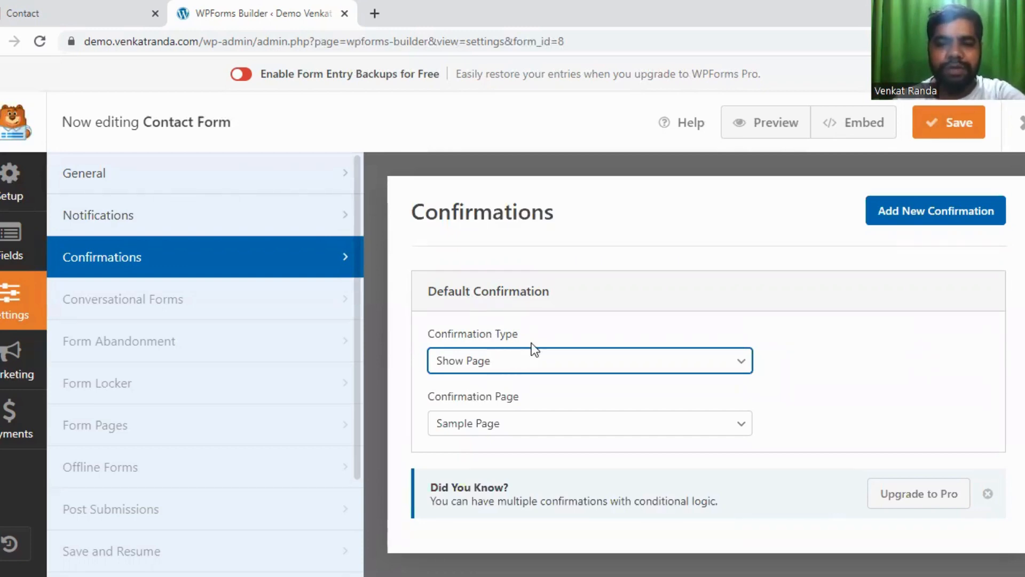
left_click(456, 366)
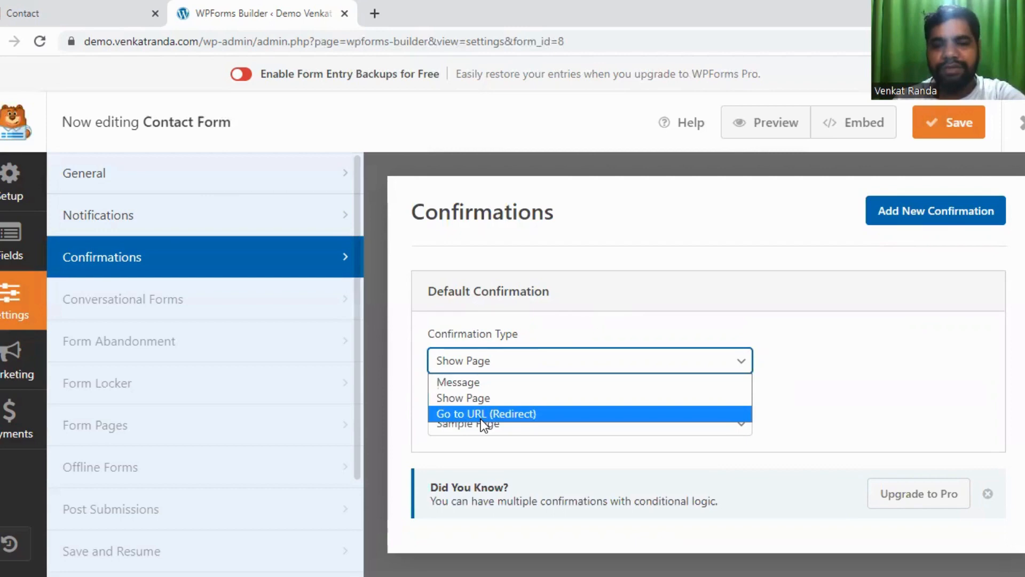
left_click(480, 419)
left_click(465, 371)
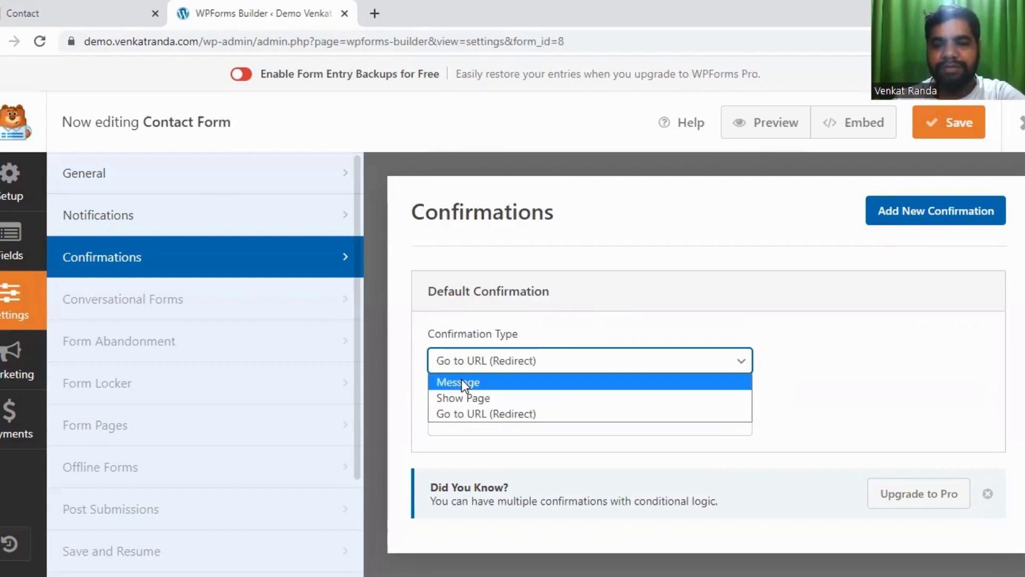
left_click(461, 379)
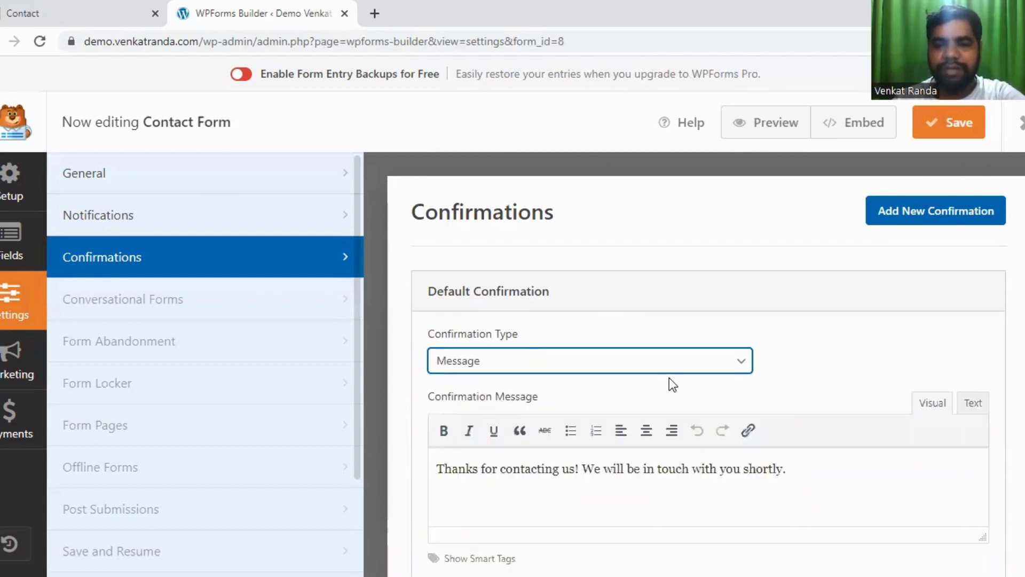
Review the default confirmation's message and its scroll and entry preview options, and save the form.
scroll(669, 377, "down", 2)
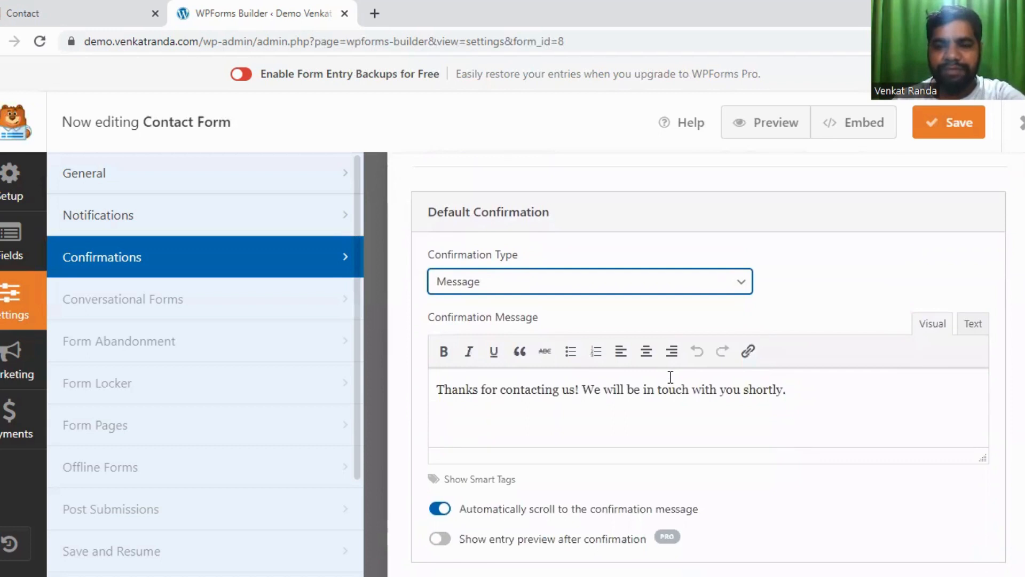
scroll(671, 377, "down", 2)
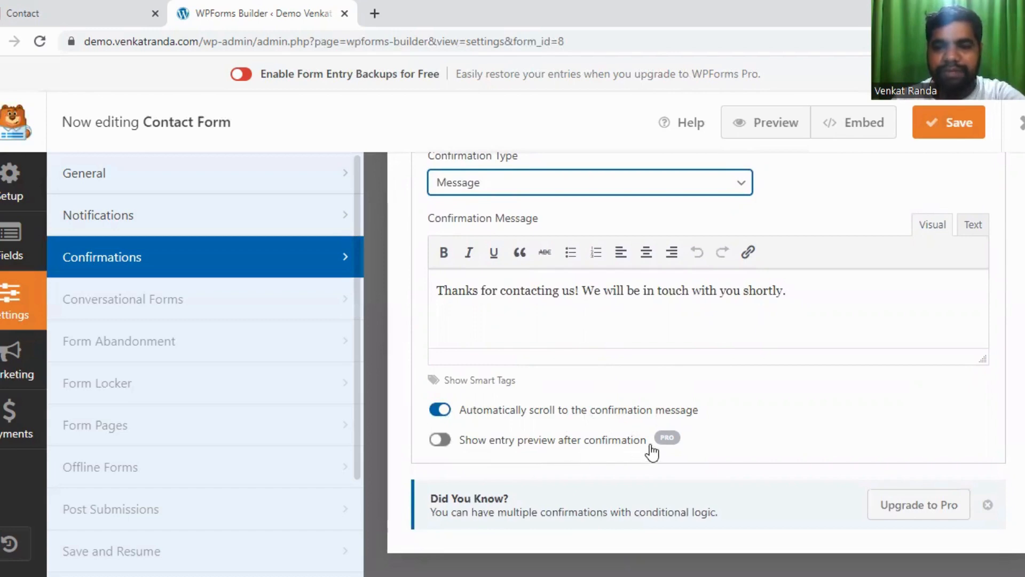
scroll(592, 360, "up", 3)
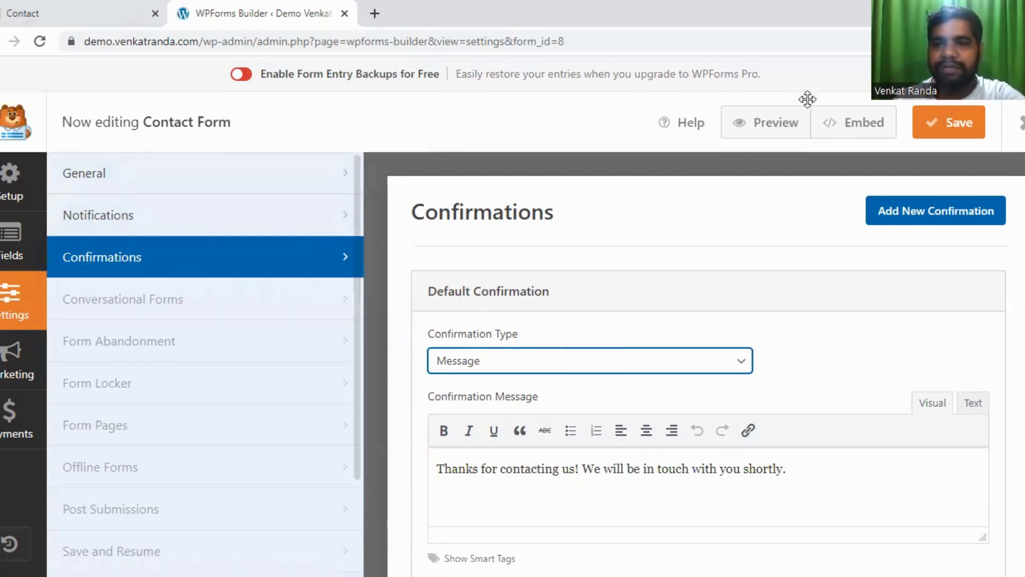
left_click(938, 140)
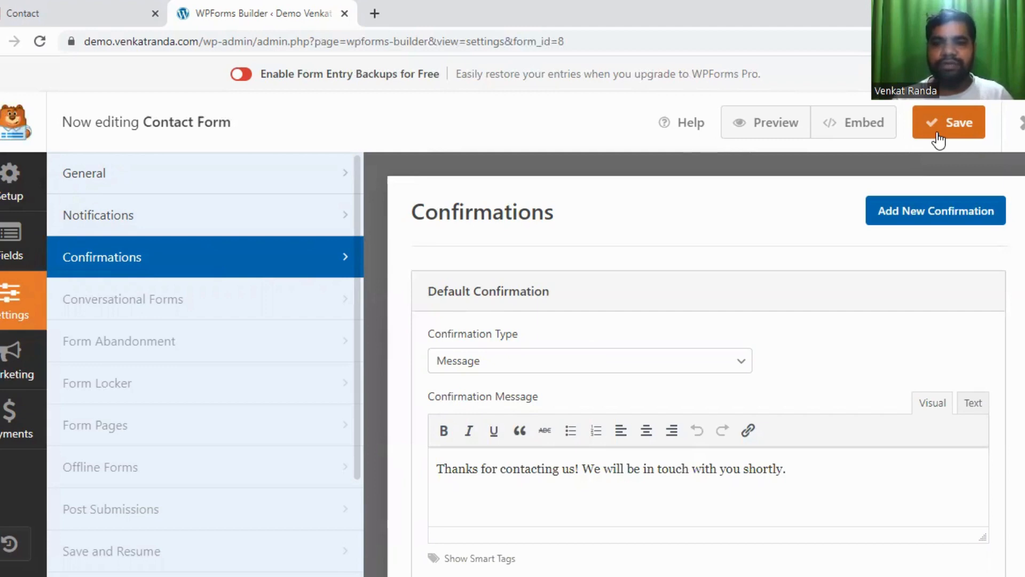
Copy the contact form's shortcode from its embed options and close the embed dialog.
left_click(838, 134)
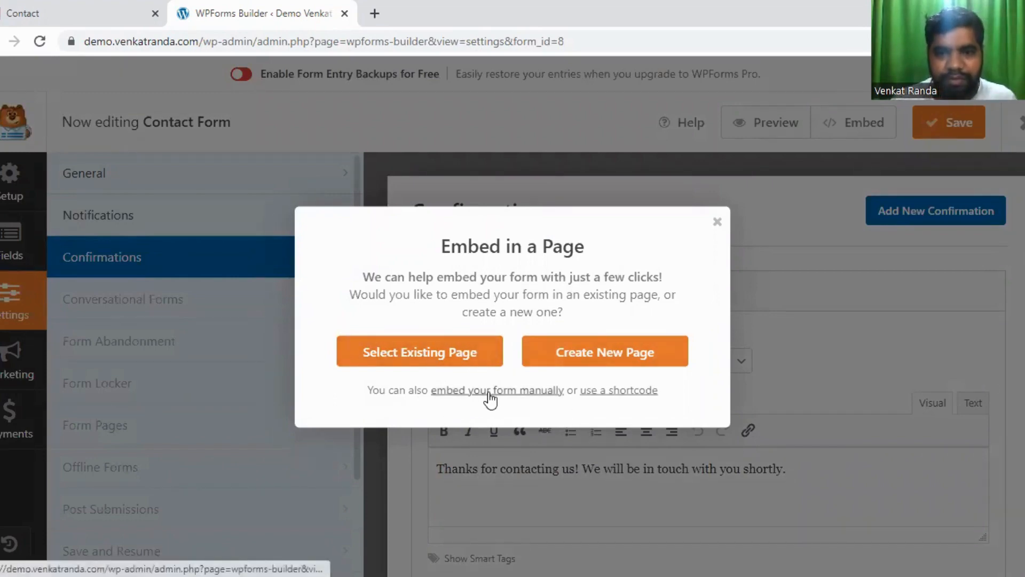
left_click(614, 392)
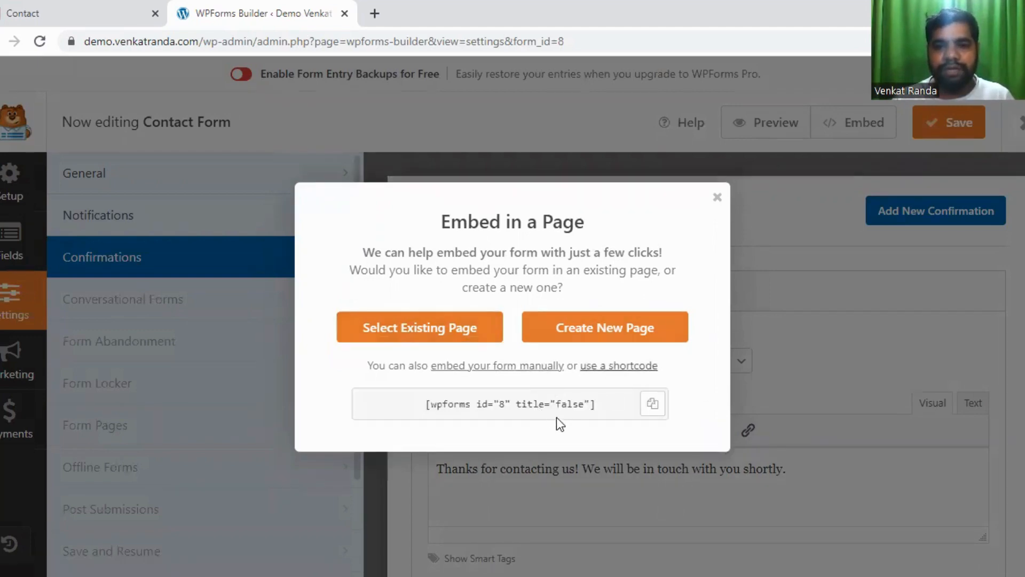
left_click(656, 409)
left_click(718, 197)
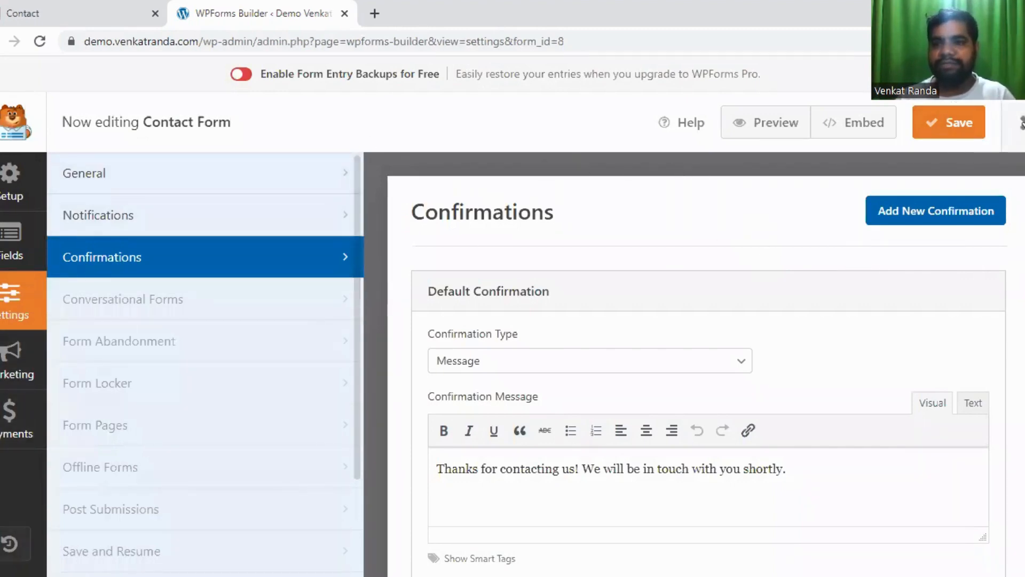
Exit the form builder and open the list of all the site's pages.
left_click(1021, 124)
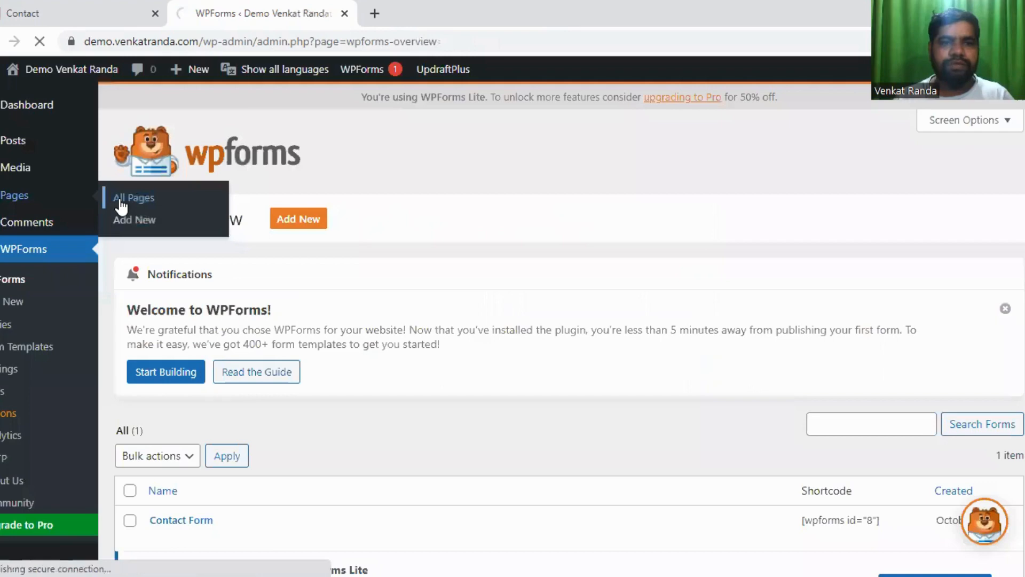
left_click(121, 206)
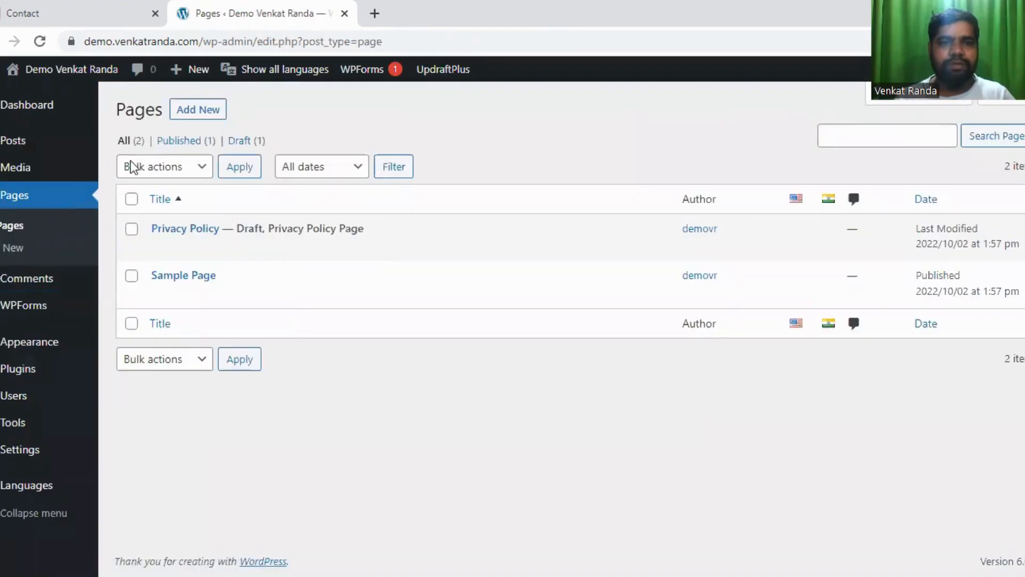
Start a new page in a separate browser tab, dismiss the block editor welcome guide, and title the page "Contact".
right_click(198, 117)
left_click(211, 124)
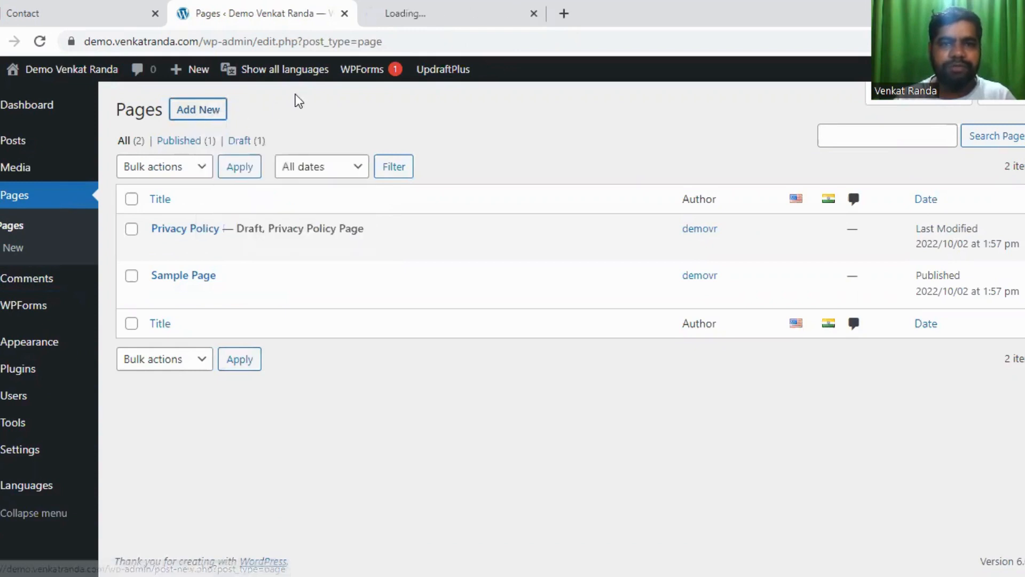
key("ctrl+Tab")
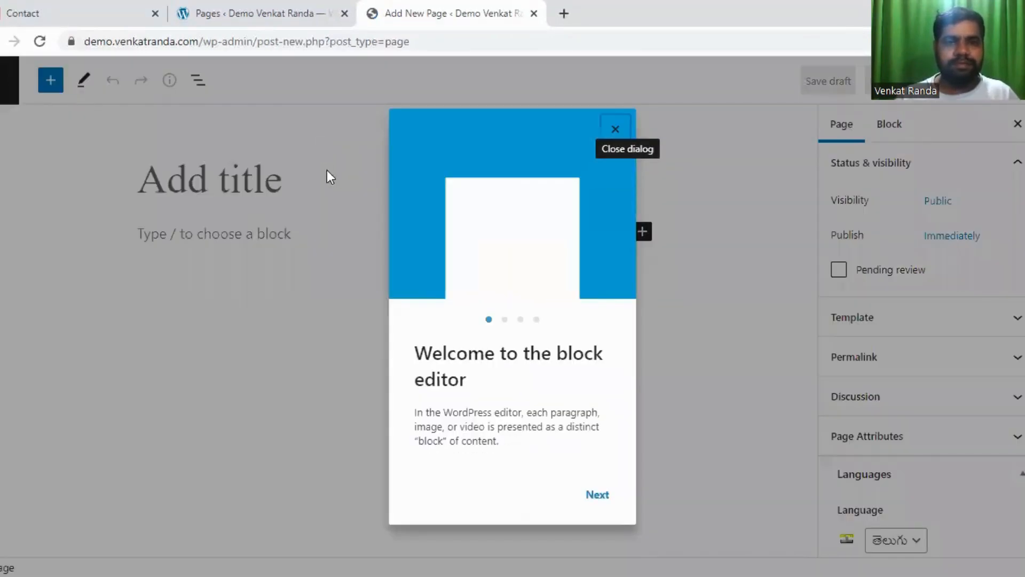
left_click(614, 130)
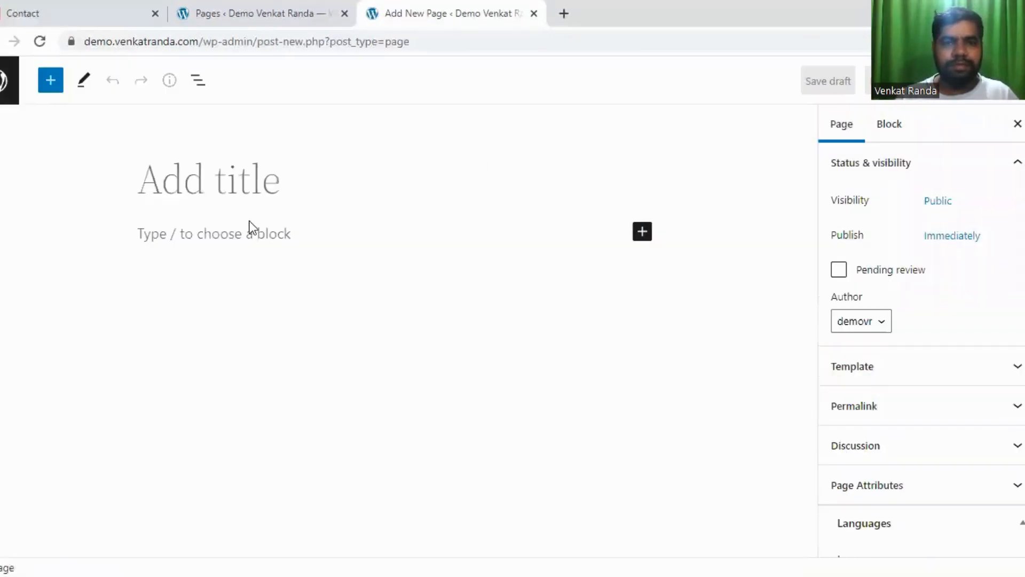
left_click(228, 178)
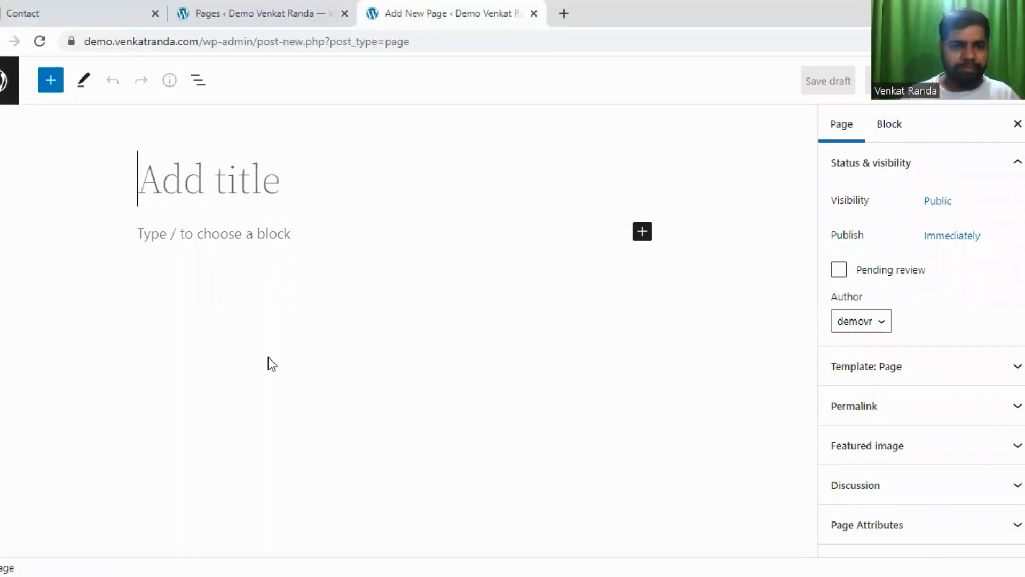
type("Contact")
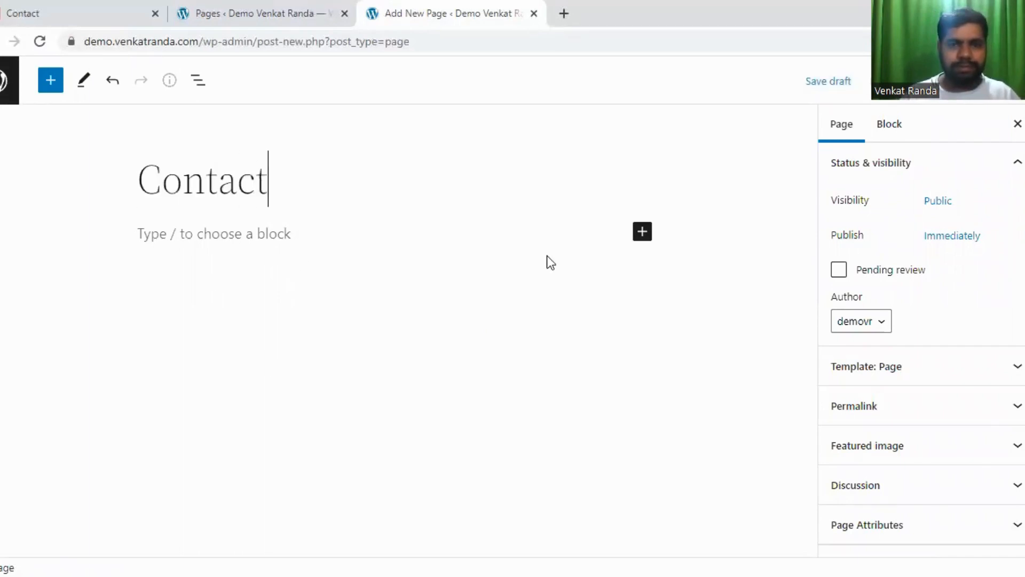
Add a Shortcode block below the page title containing the copied shortcode [wpforms id="8" title="false"].
left_click(641, 235)
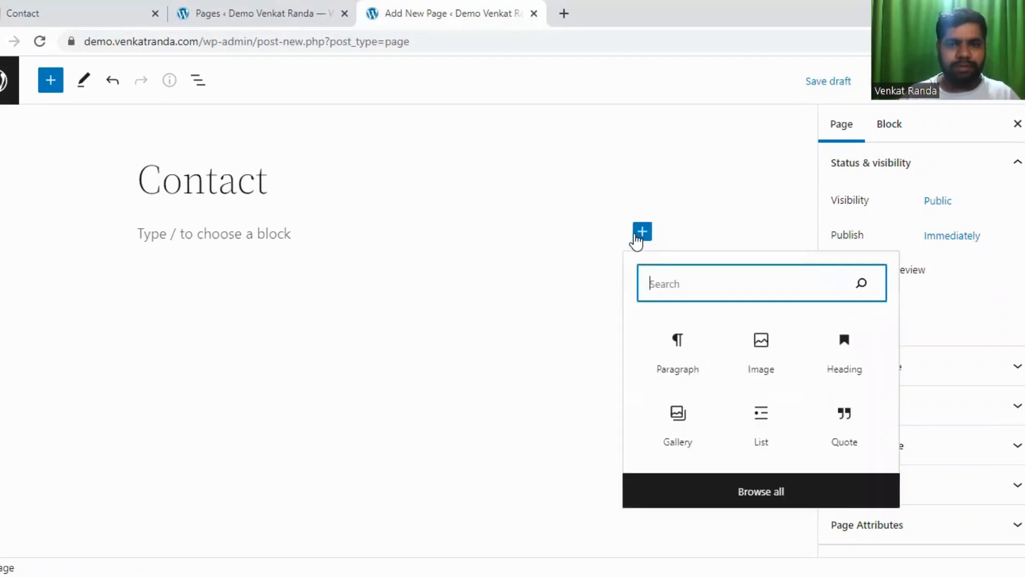
type("short")
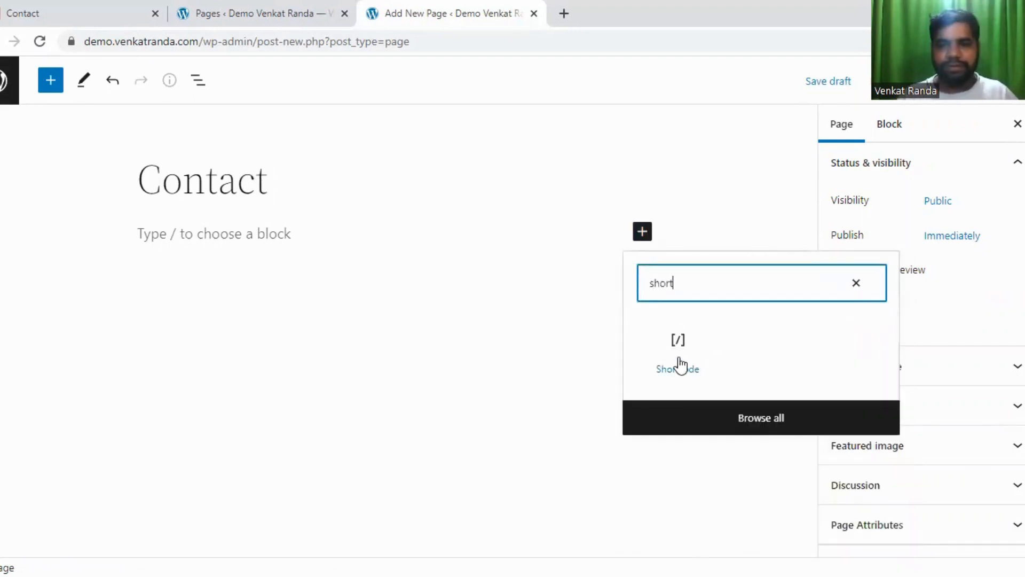
left_click(678, 363)
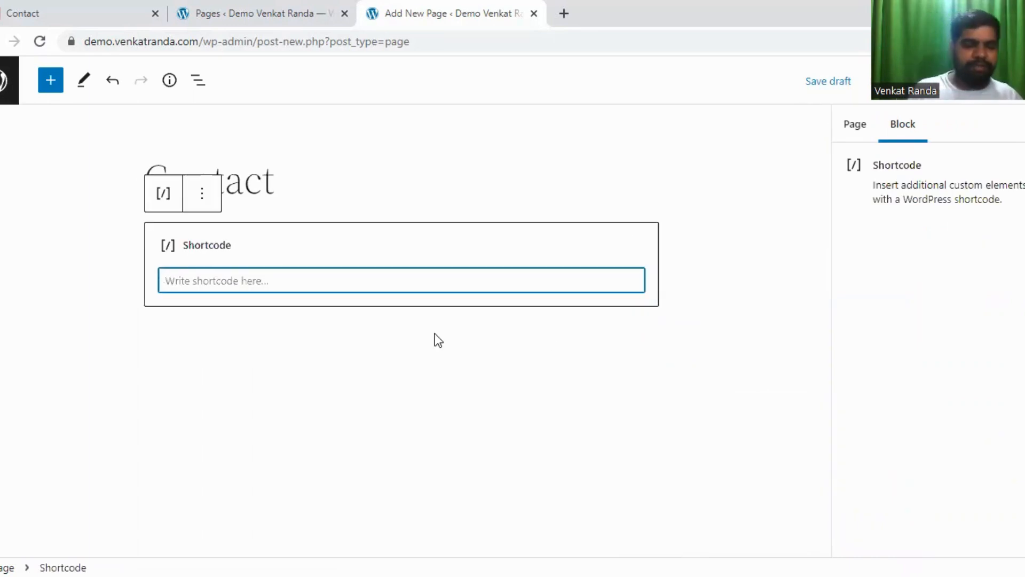
key("ctrl+v")
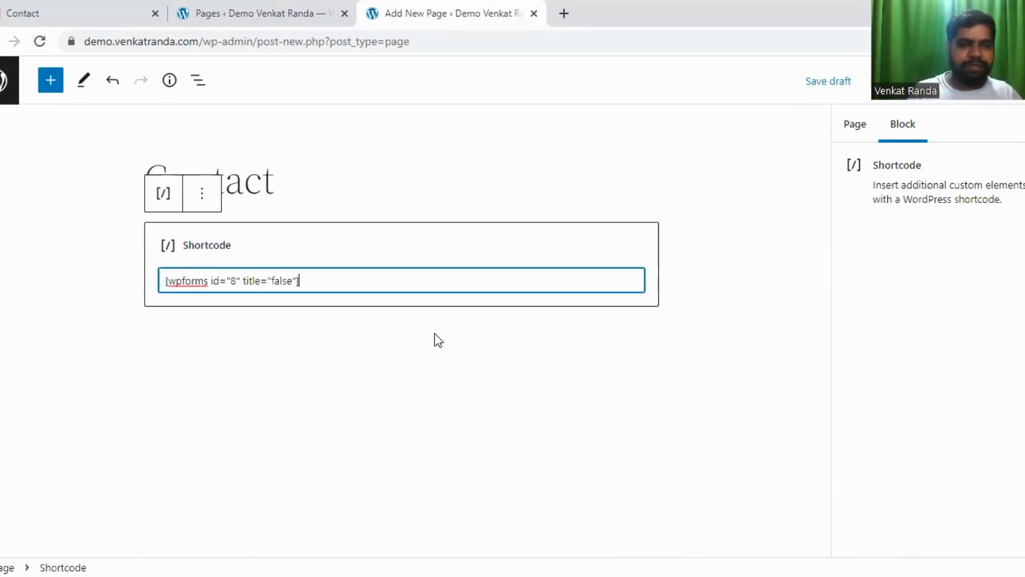
left_click(379, 352)
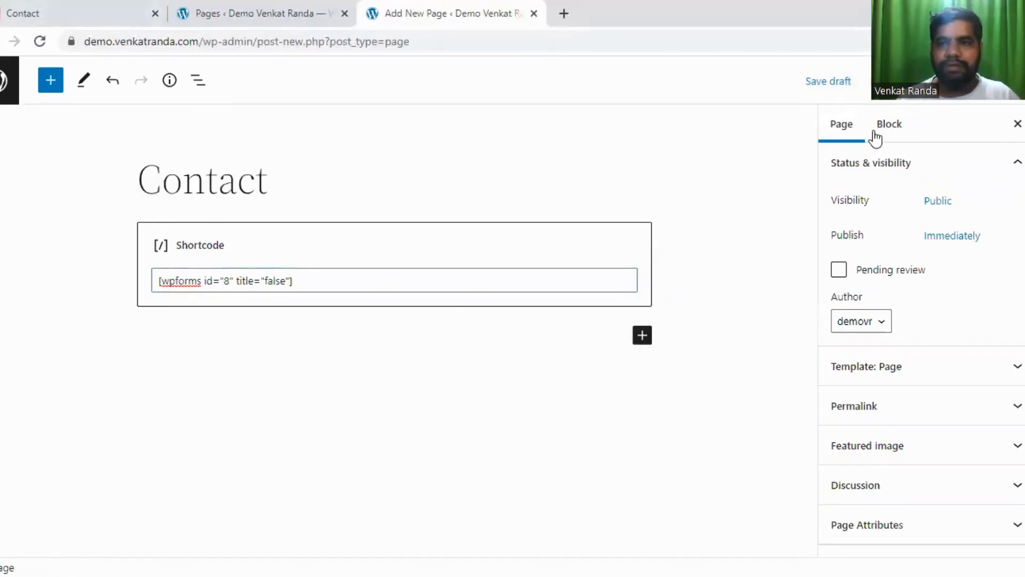
Publish the Contact page and view the live page in a new browser tab.
left_click(935, 93)
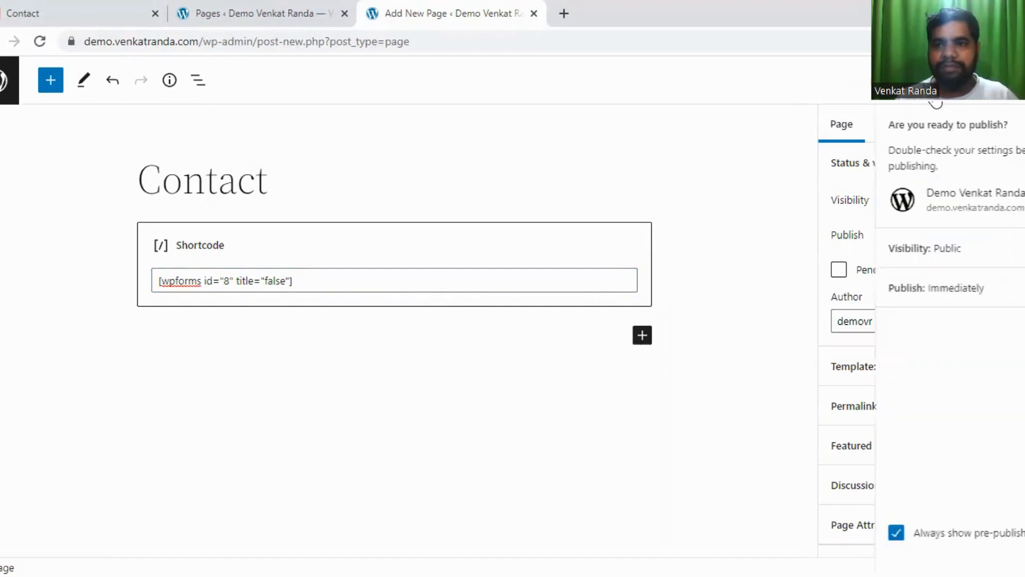
left_click(921, 92)
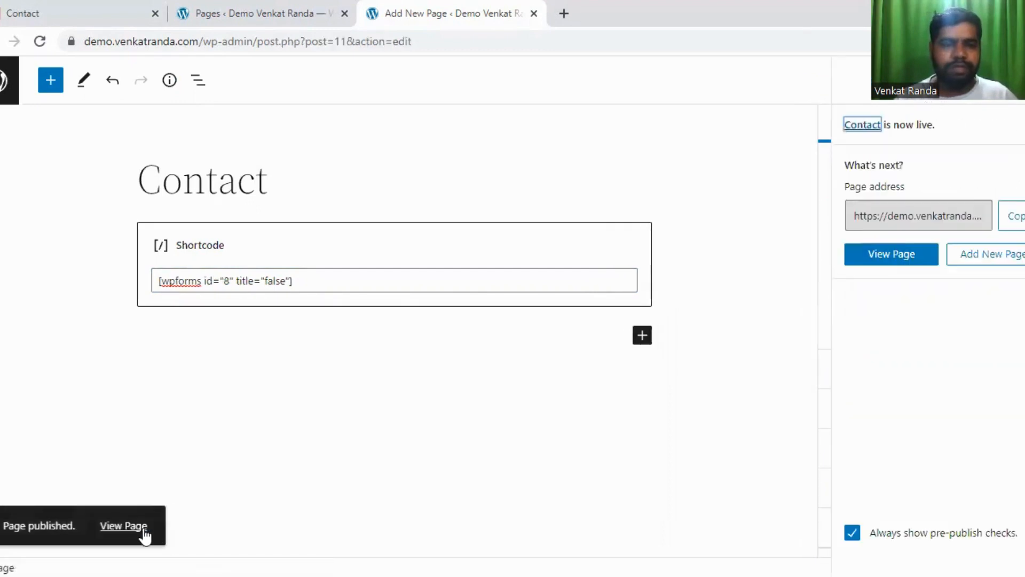
left_click(138, 530)
right_click(138, 528)
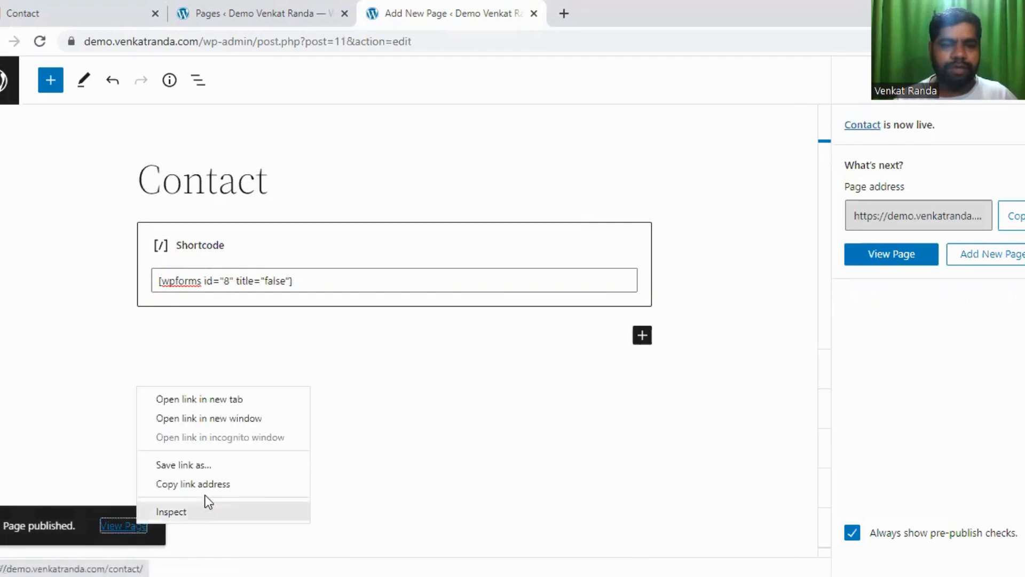
left_click(226, 402)
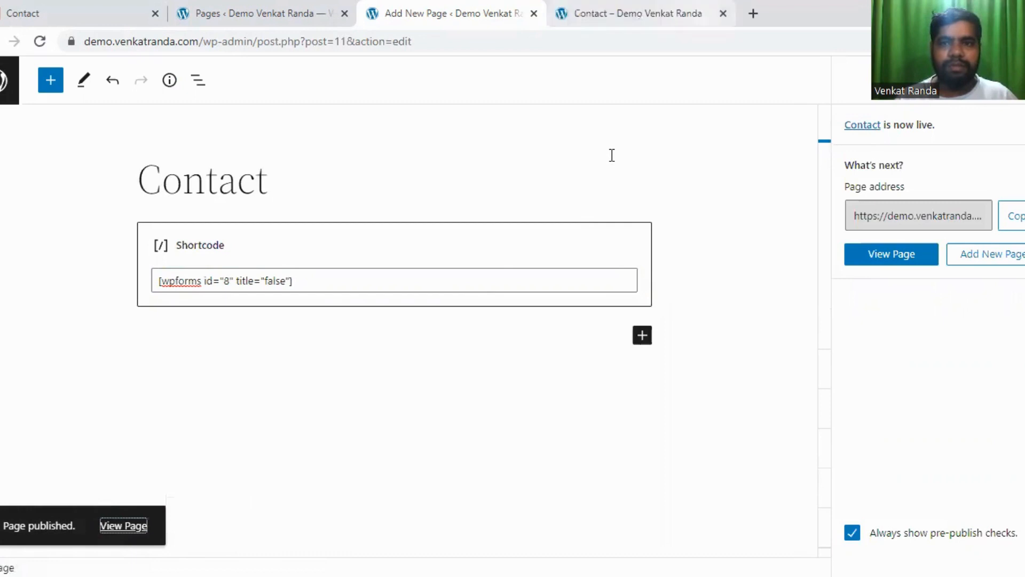
key("ctrl+Tab")
Review the contact form's fields on the live page and submit it empty to test the required-field validation.
scroll(517, 389, "down", 4)
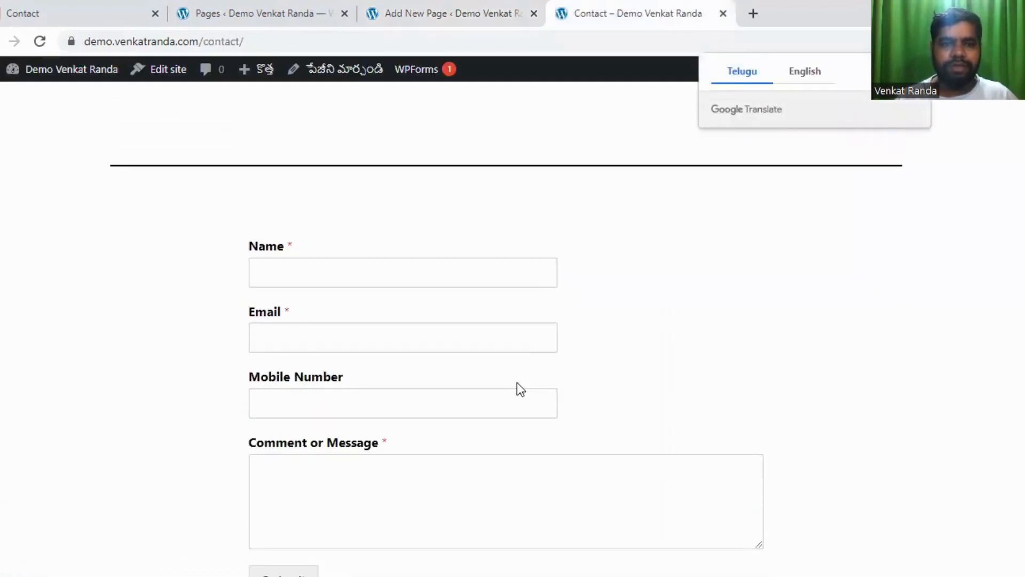
scroll(517, 388, "down", 2)
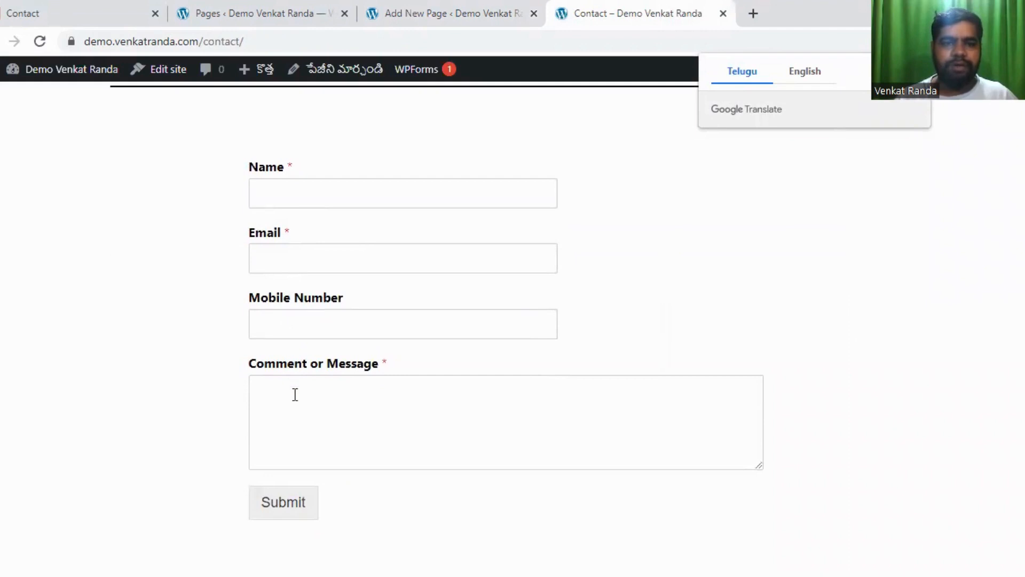
scroll(409, 525, "down", 2)
scroll(409, 524, "up", 3)
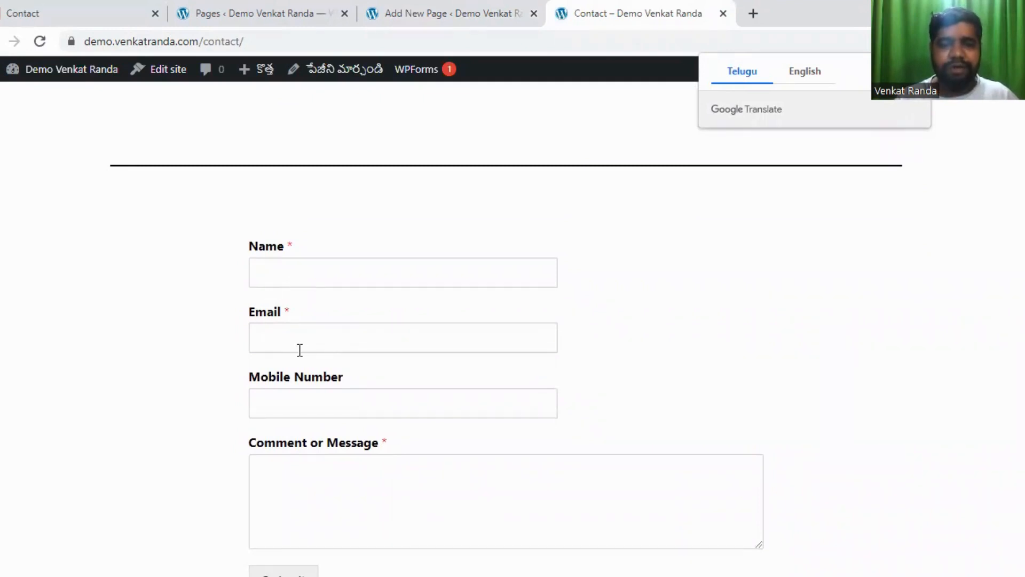
scroll(306, 345, "down", 3)
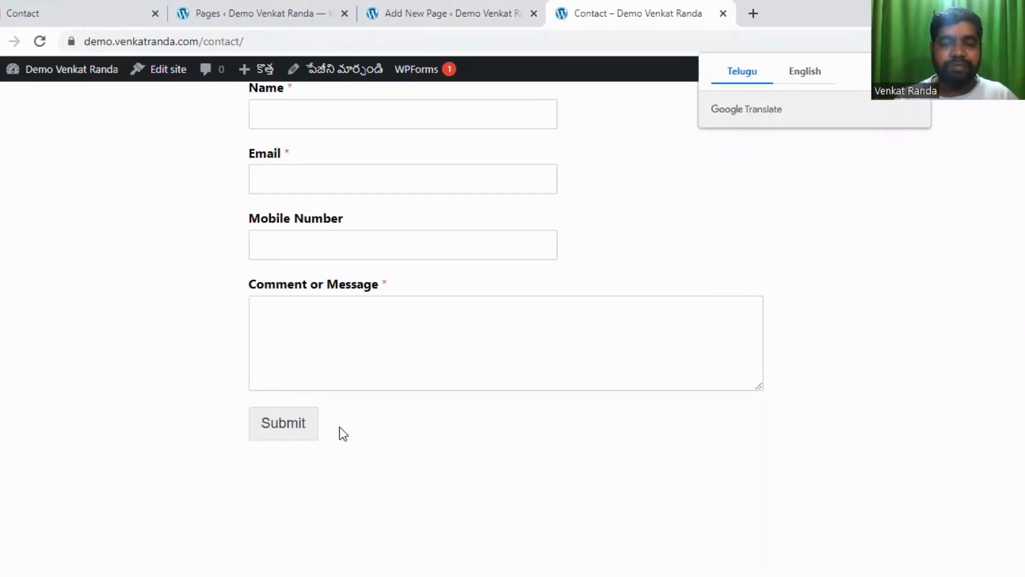
left_click(287, 430)
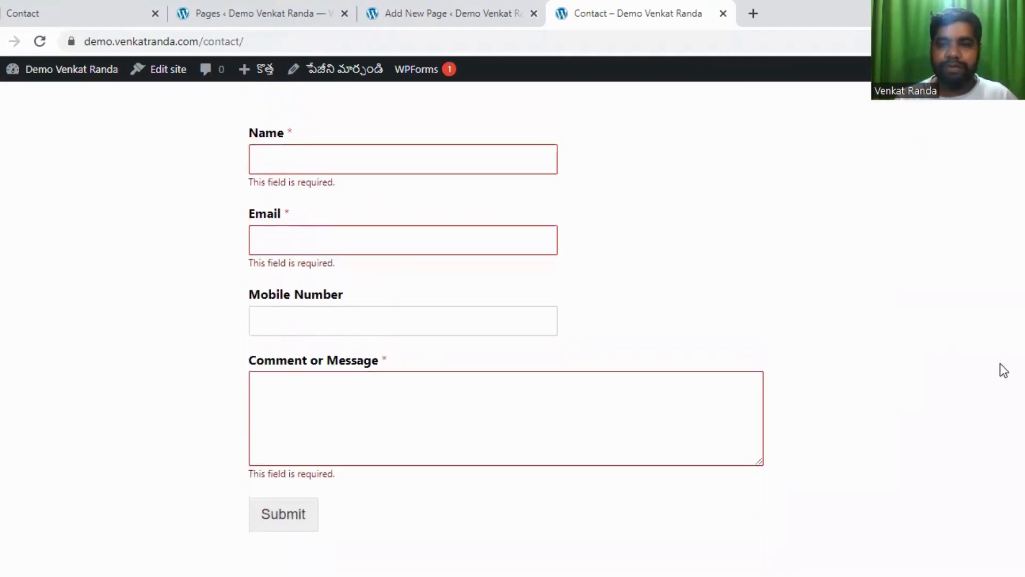
scroll(512, 320, "down", 3)
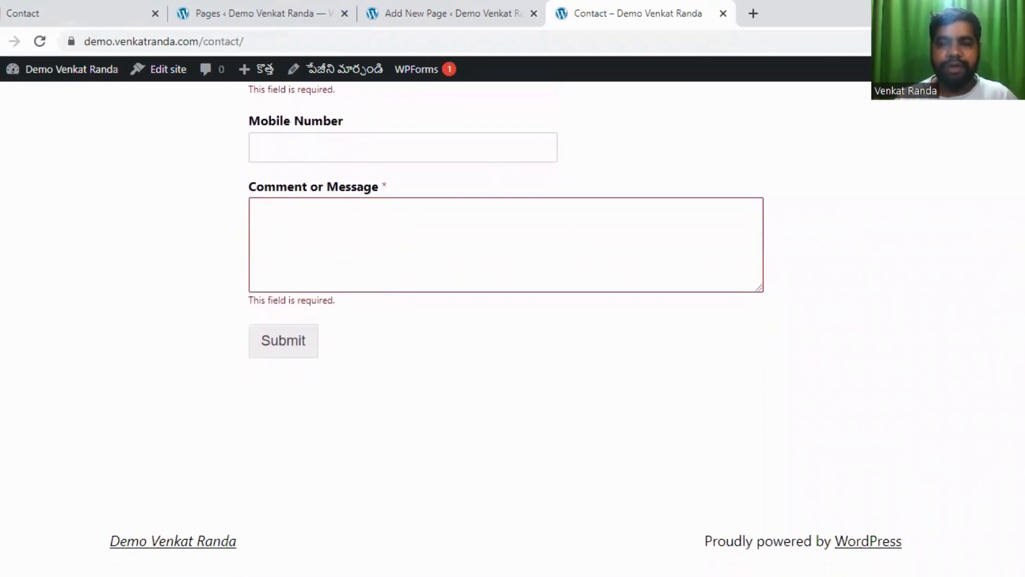
scroll(512, 321, "up", 4)
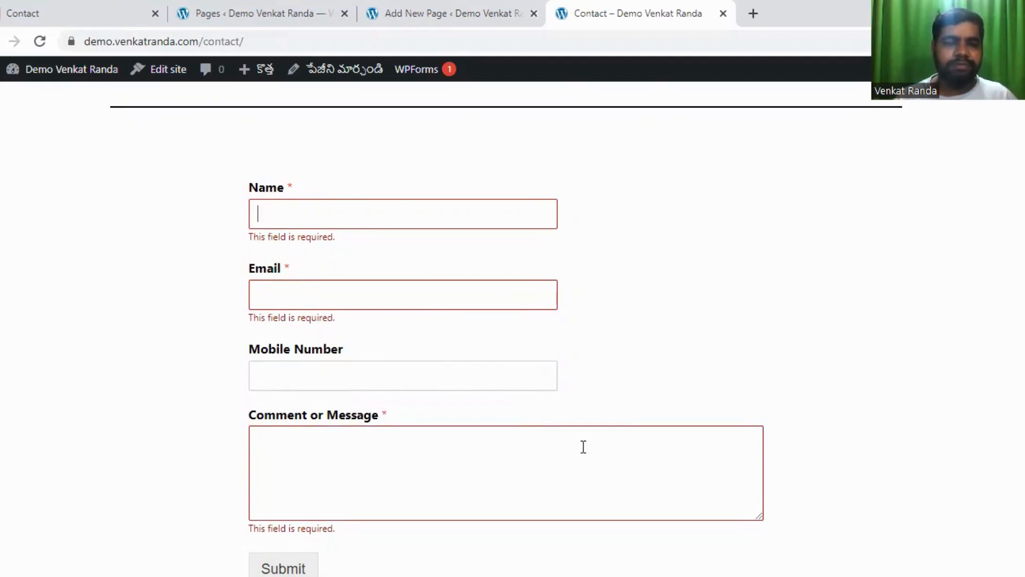
scroll(577, 449, "down", 3)
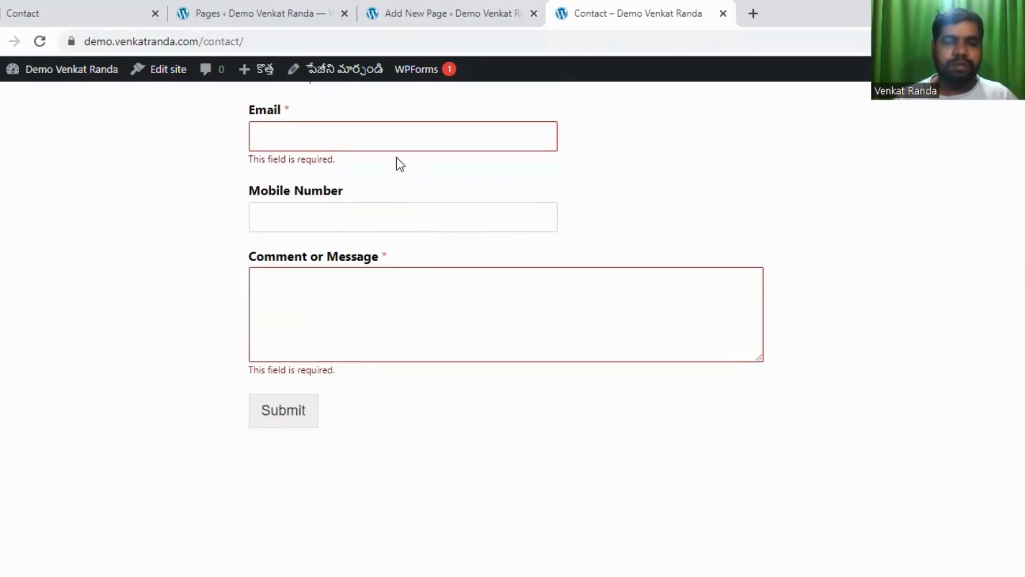